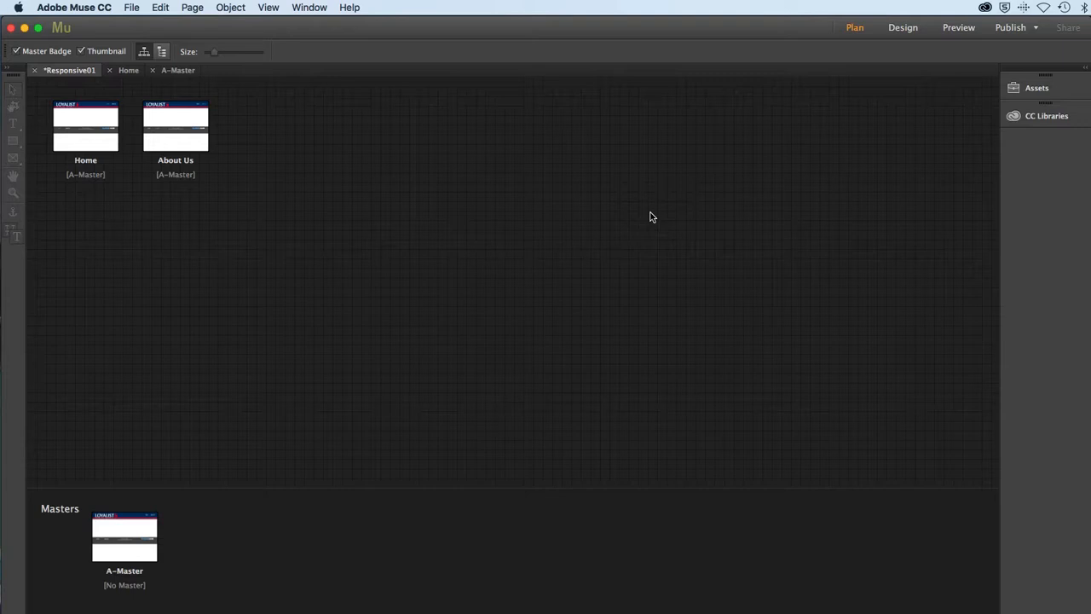
# Open the A-Master page for editing from the site plan.
pyautogui.moveTo(84, 153)
pyautogui.moveTo(185, 175)
pyautogui.moveTo(118, 523)
pyautogui.doubleClick(126, 557)
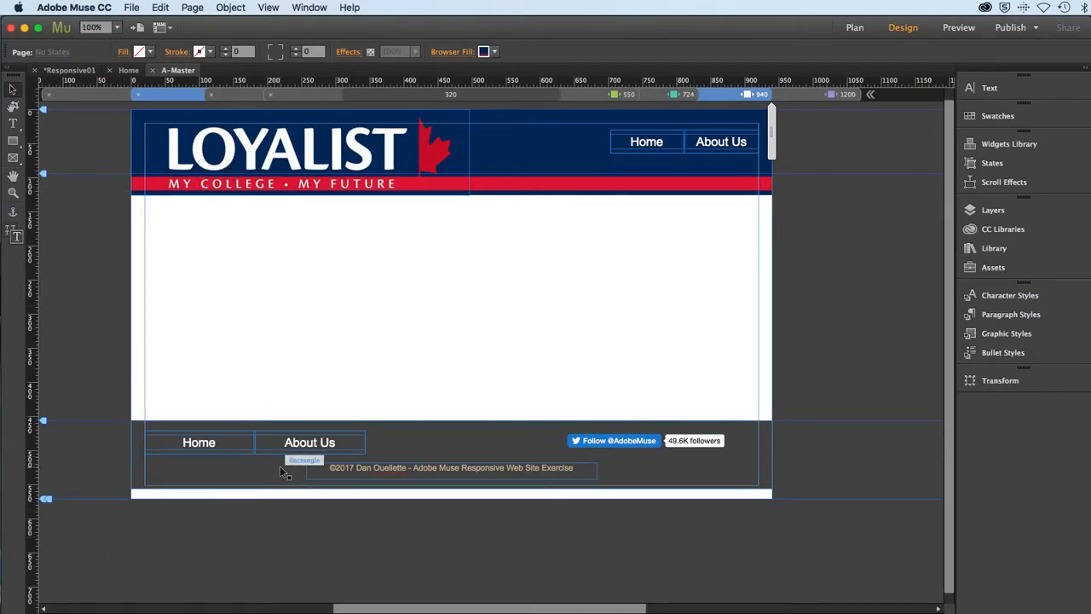
# Inspect the footer menu, header menu, logo image and copyright text on the master page one by one.
pyautogui.click(267, 441)
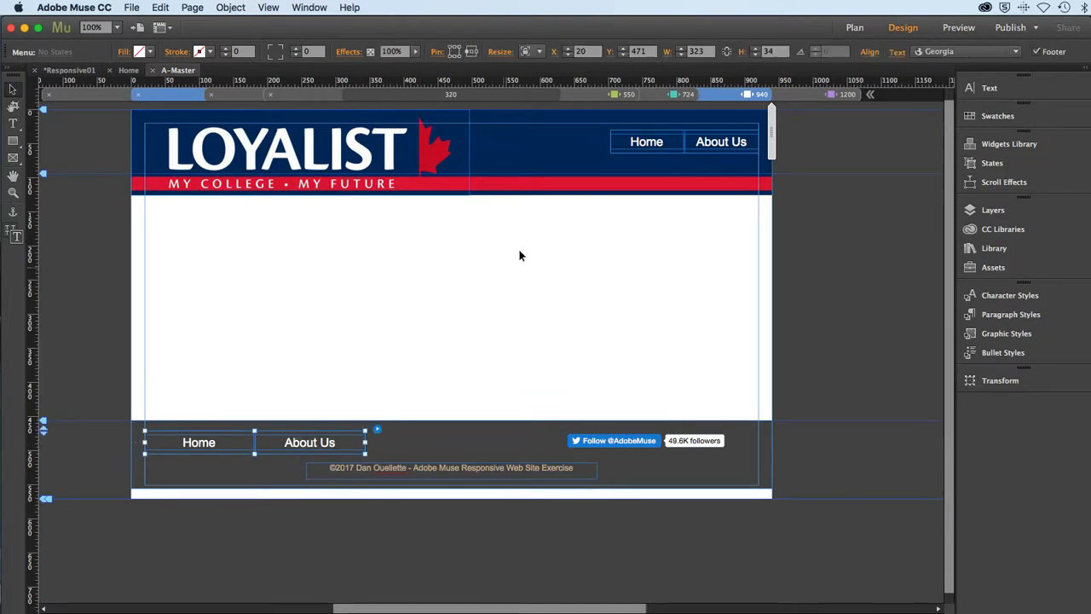
pyautogui.click(633, 142)
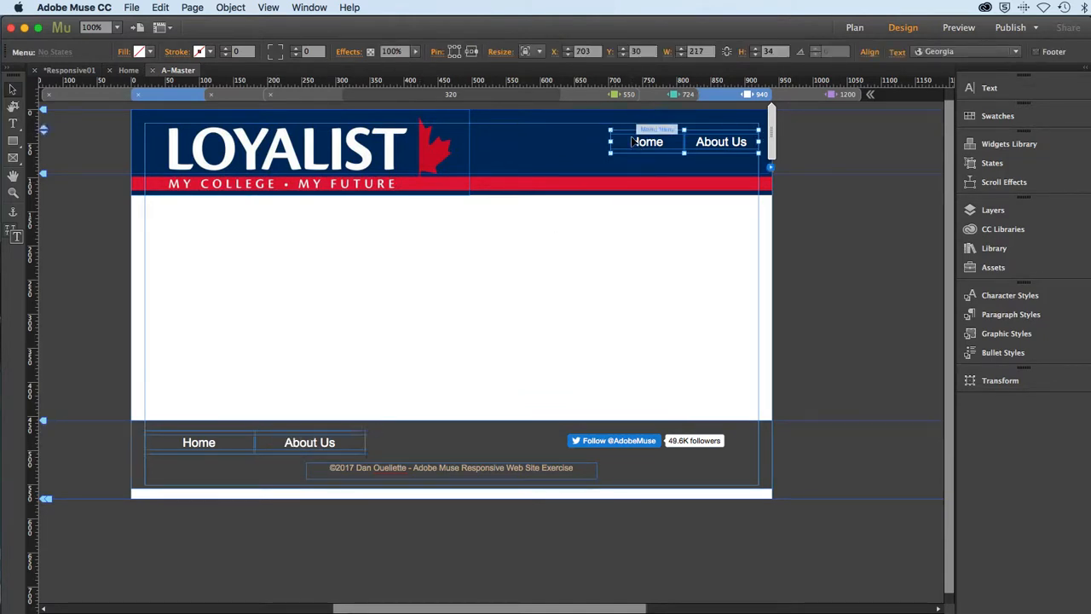
pyautogui.click(345, 159)
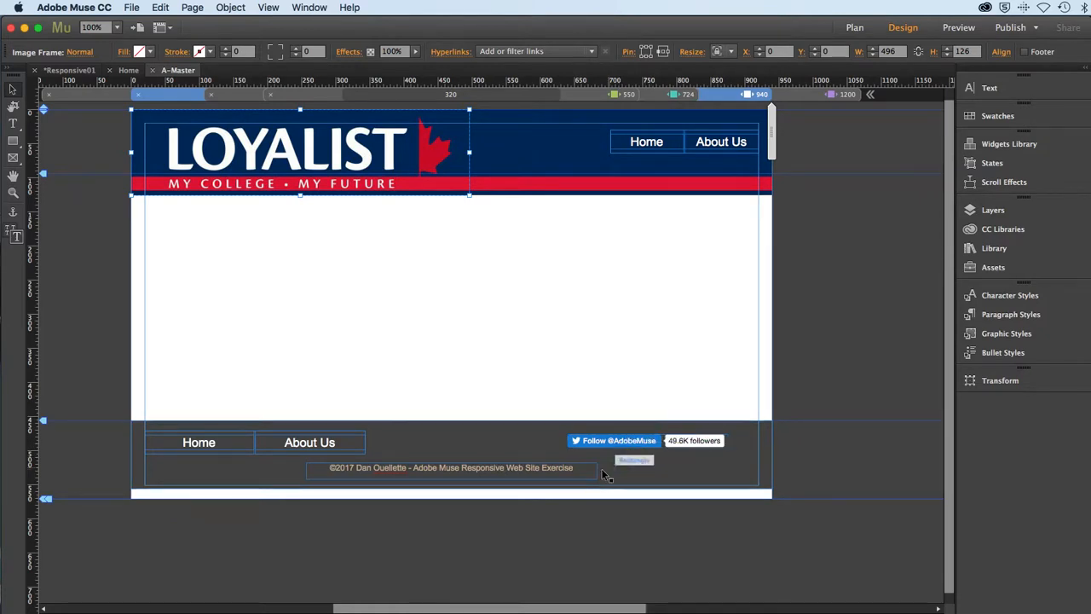
pyautogui.click(506, 472)
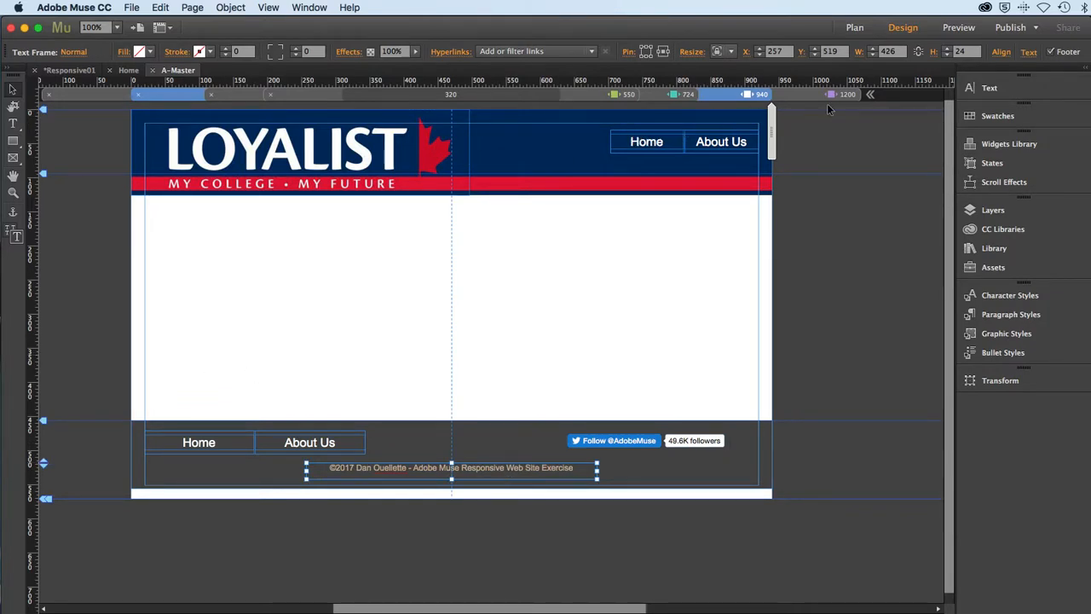
# View the master page layout at the 940, 724 and 550 breakpoints.
pyautogui.click(774, 96)
pyautogui.click(719, 101)
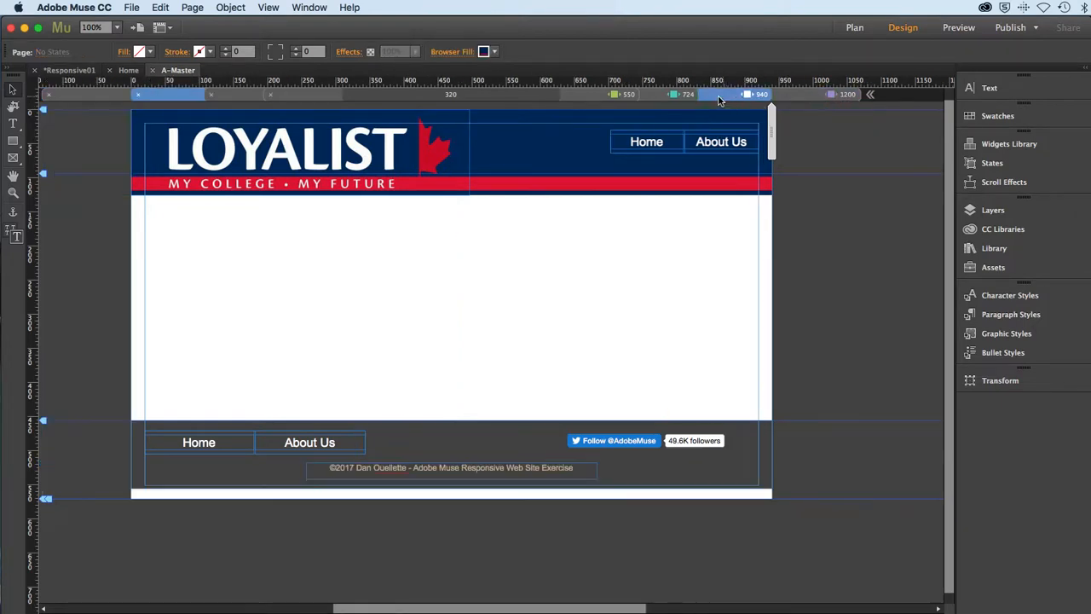
pyautogui.click(655, 97)
pyautogui.click(586, 94)
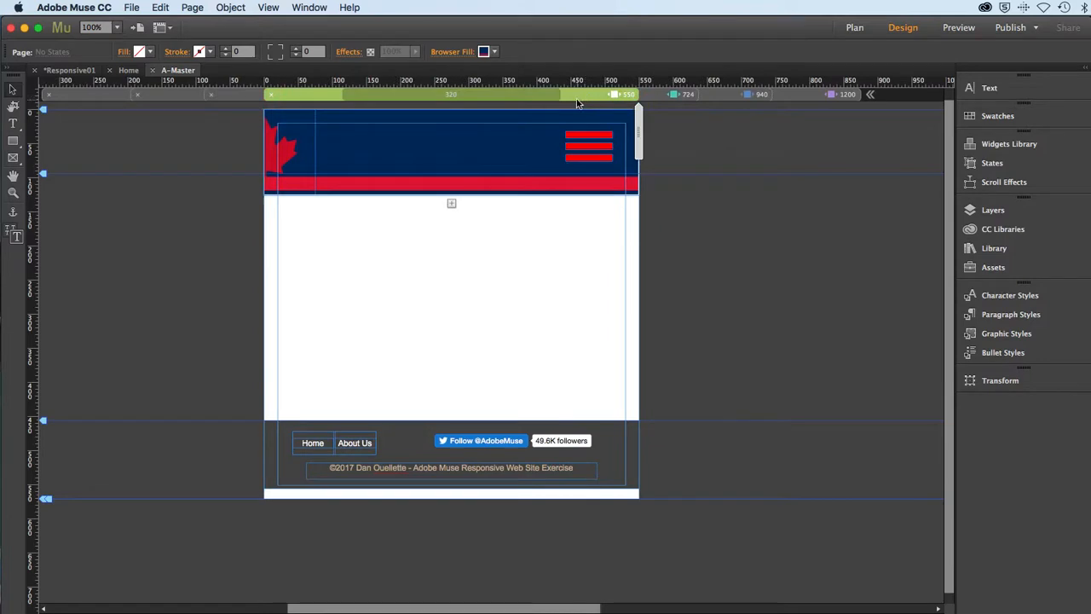
# Preview the site in the browser and resize its window from wide down to phone width to check the responsive layout.
pyautogui.click(132, 10)
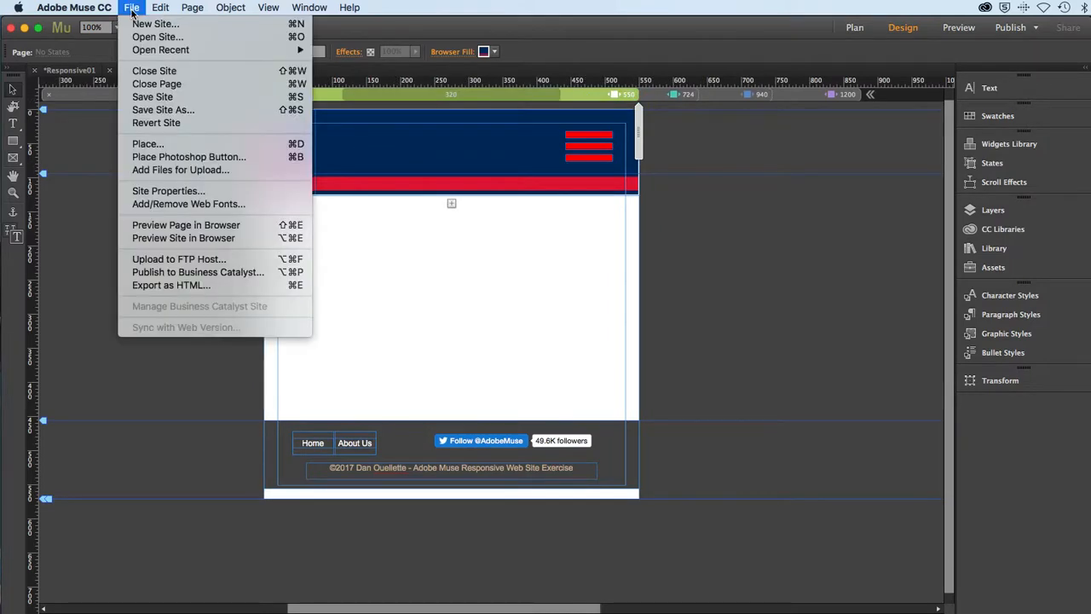
pyautogui.click(165, 239)
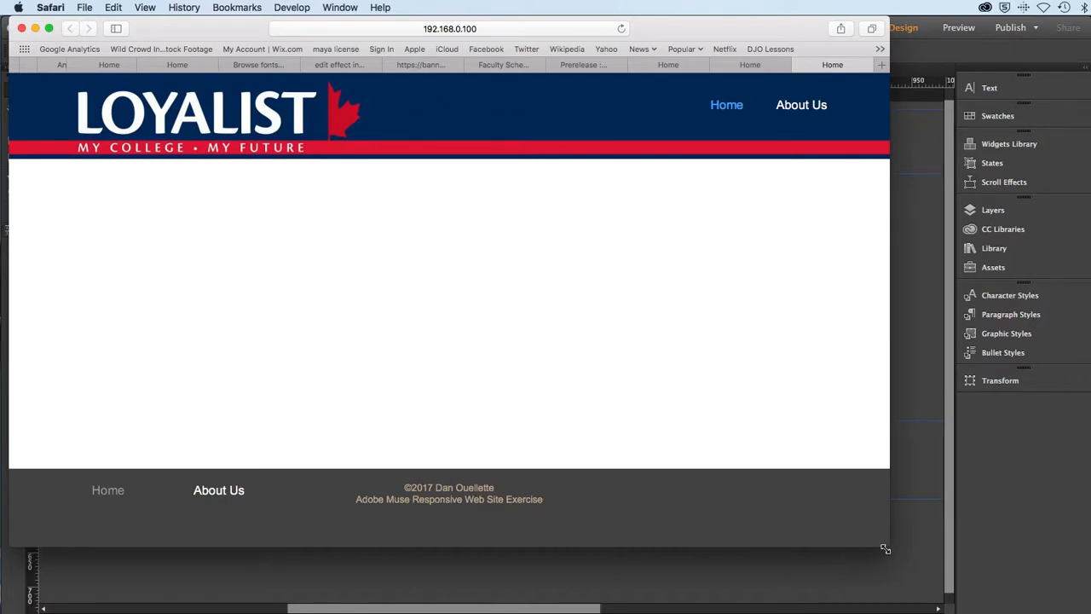
pyautogui.moveTo(888, 546); pyautogui.dragTo(1044, 565)
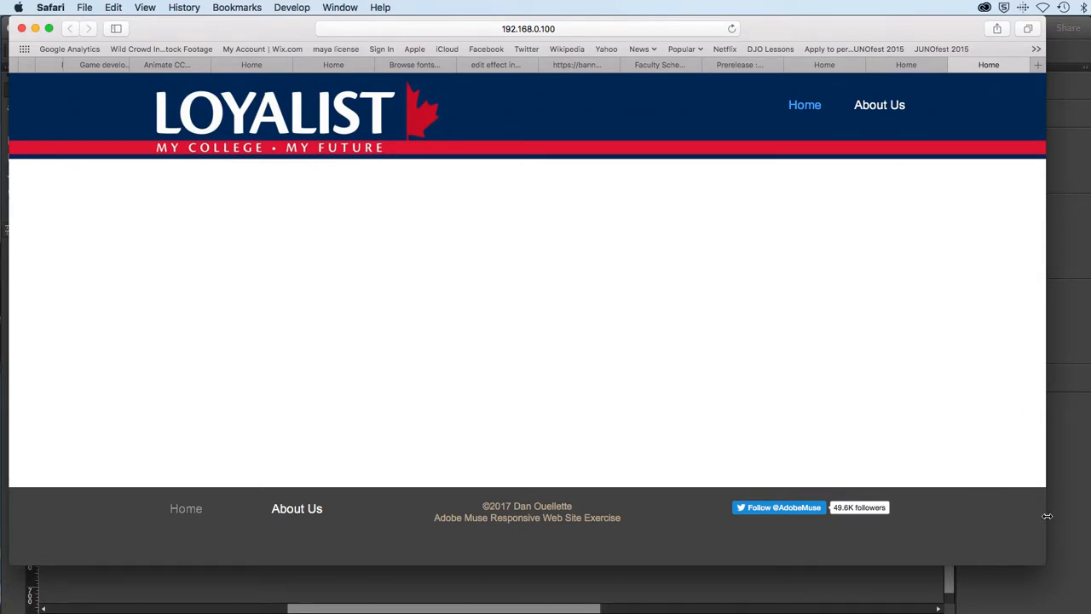
pyautogui.moveTo(1047, 516); pyautogui.dragTo(648, 546)
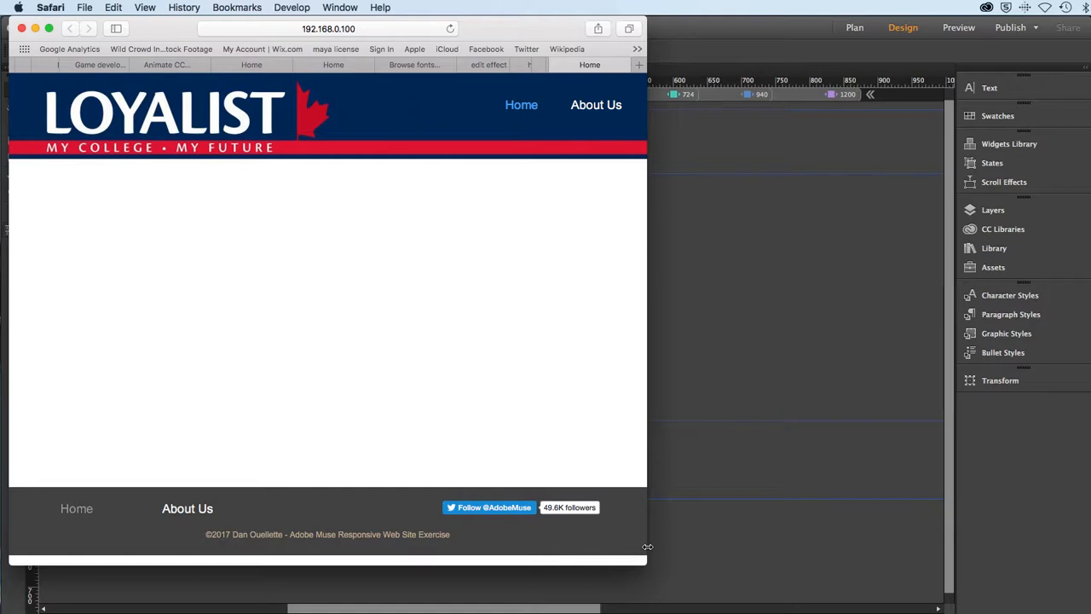
pyautogui.moveTo(648, 546); pyautogui.dragTo(510, 565)
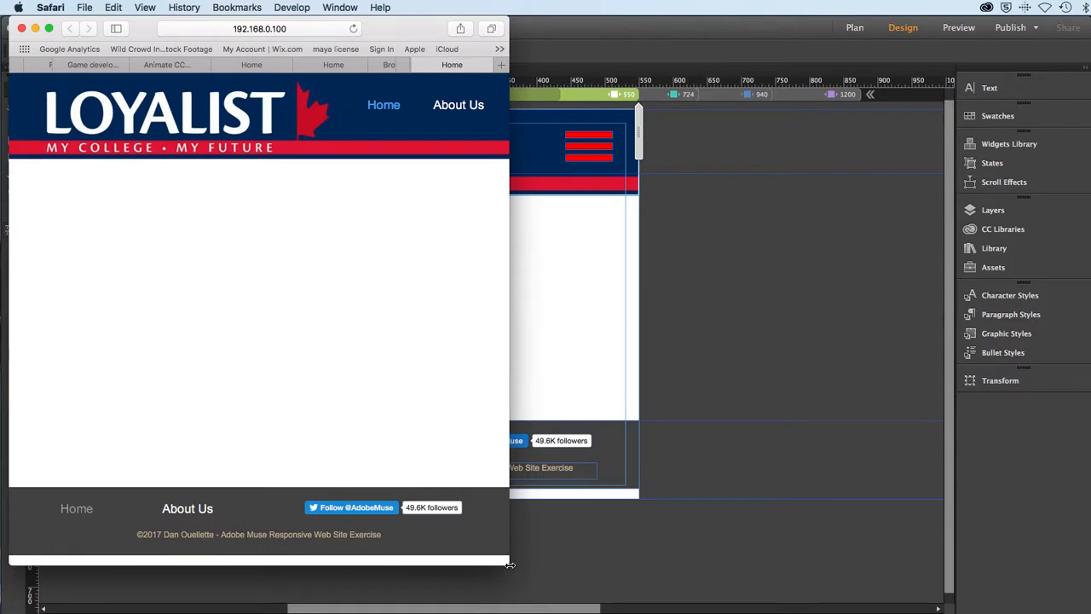
pyautogui.moveTo(510, 564); pyautogui.dragTo(503, 565)
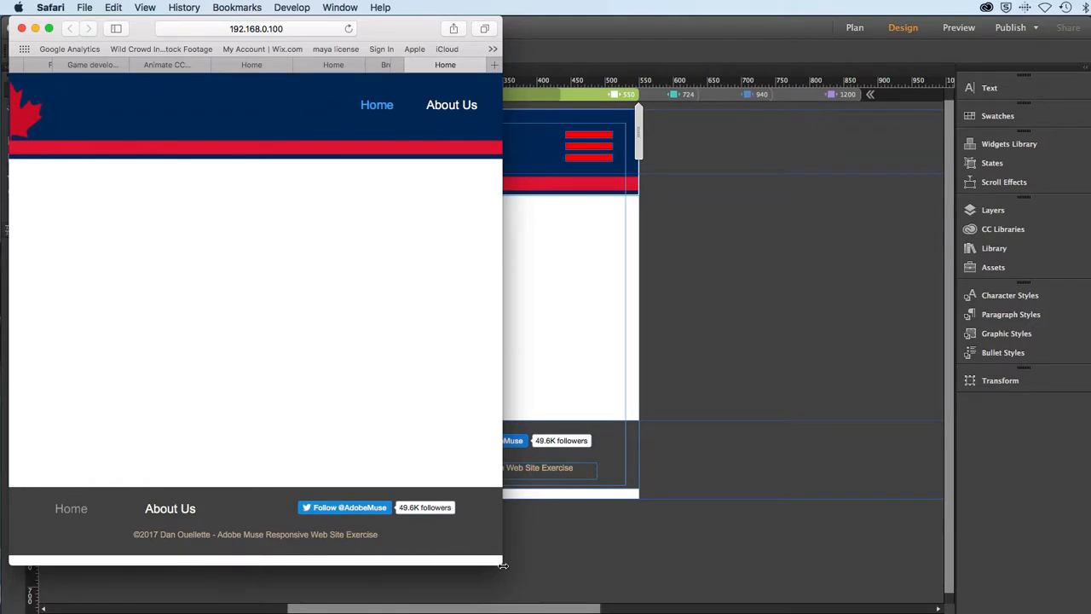
pyautogui.moveTo(503, 564); pyautogui.dragTo(364, 575)
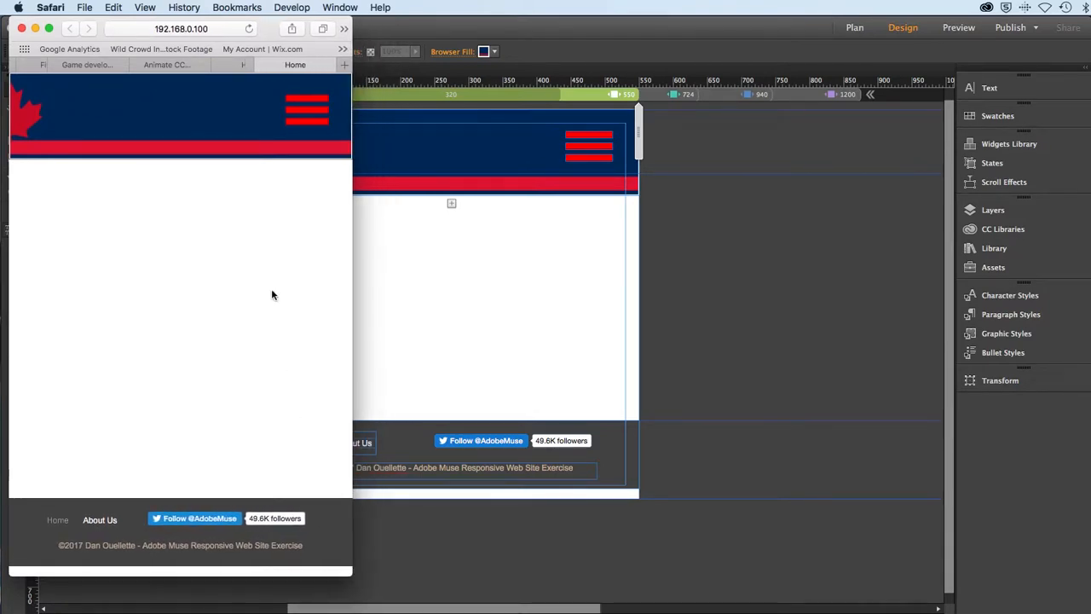
# Test the hamburger menu in the narrow preview by navigating to About Us and back to Home.
pyautogui.click(299, 118)
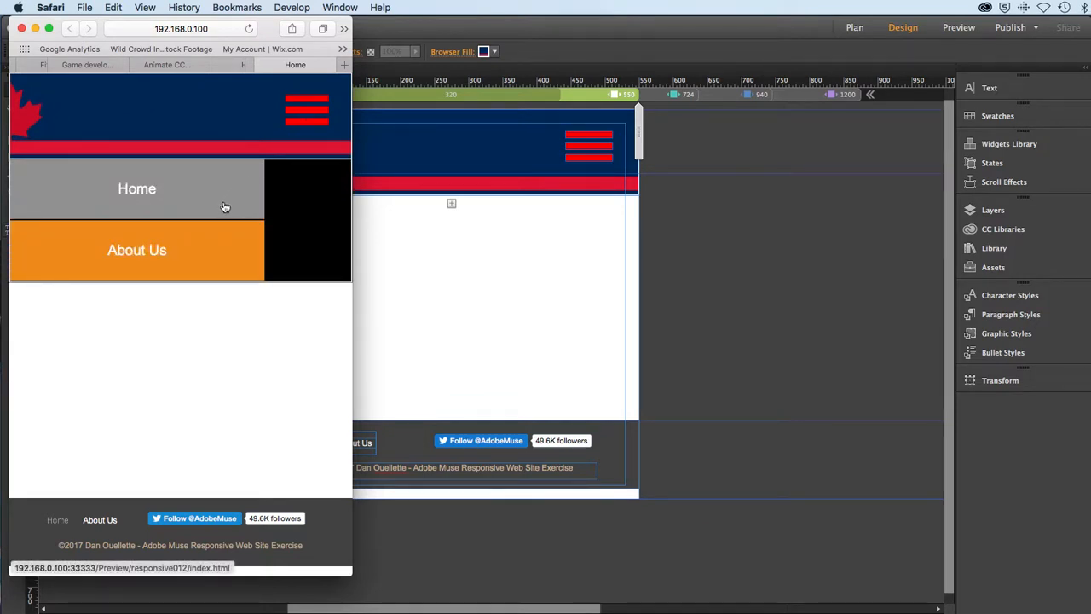
pyautogui.click(205, 239)
pyautogui.click(298, 120)
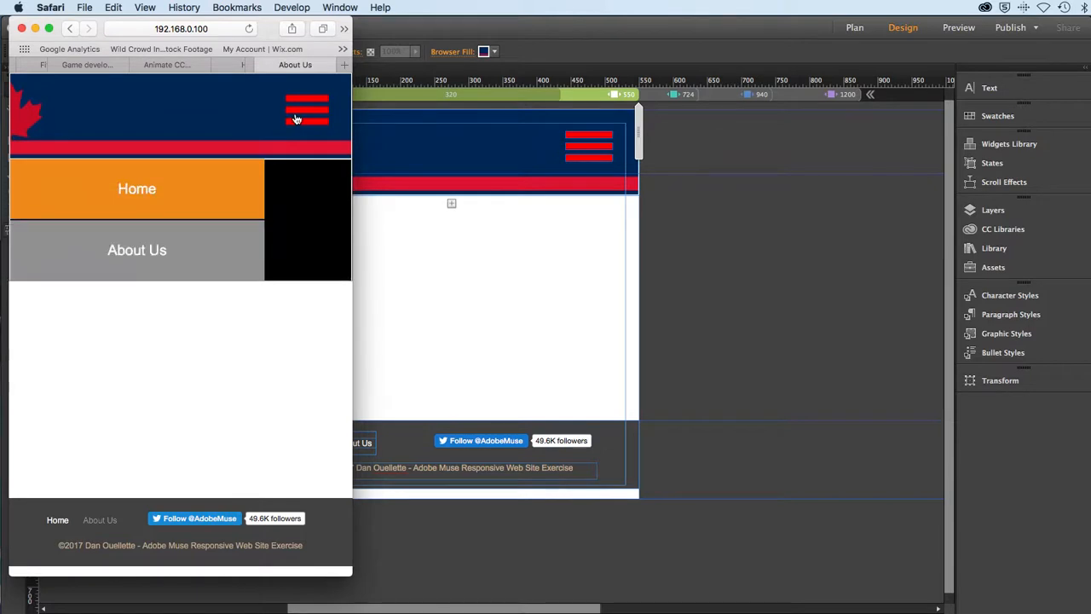
pyautogui.click(222, 190)
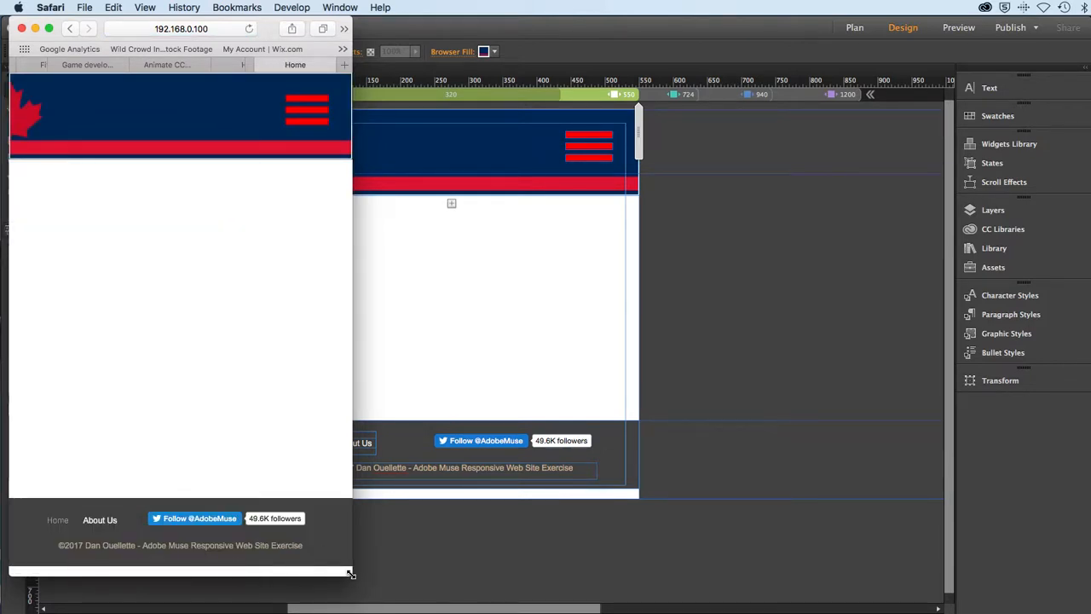
# Widen the browser preview to check the wider layouts and switch back to Adobe Muse.
pyautogui.moveTo(350, 573); pyautogui.dragTo(400, 571)
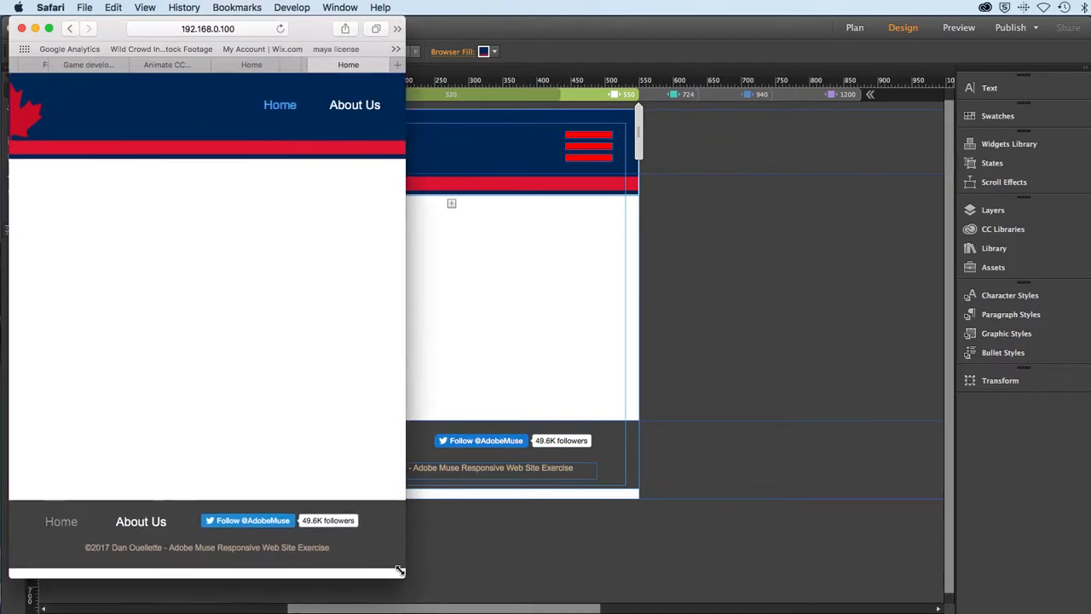
pyautogui.click(365, 107)
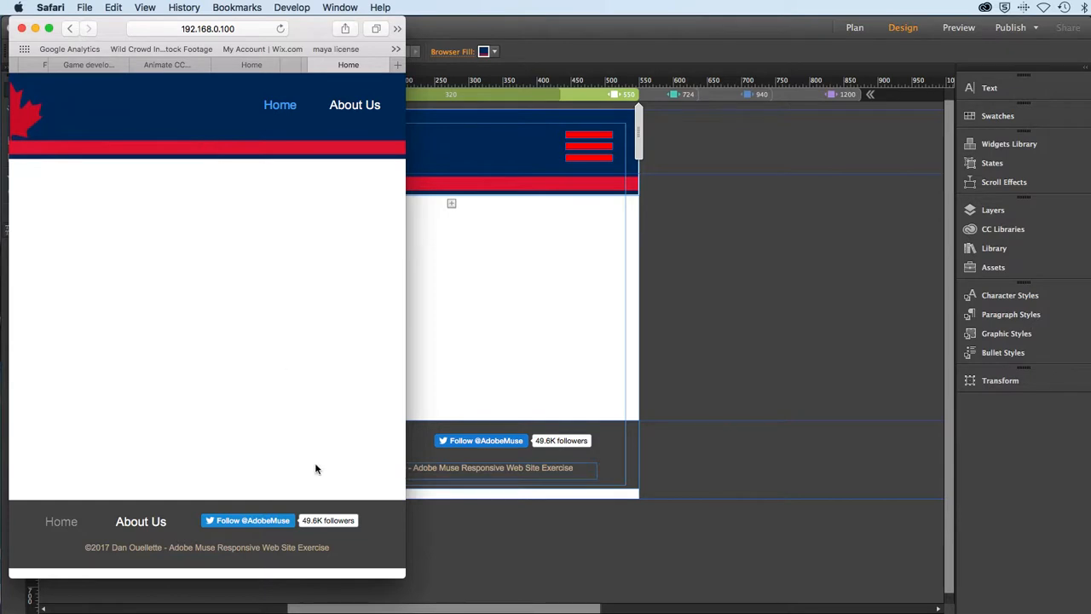
pyautogui.moveTo(414, 577); pyautogui.dragTo(823, 575)
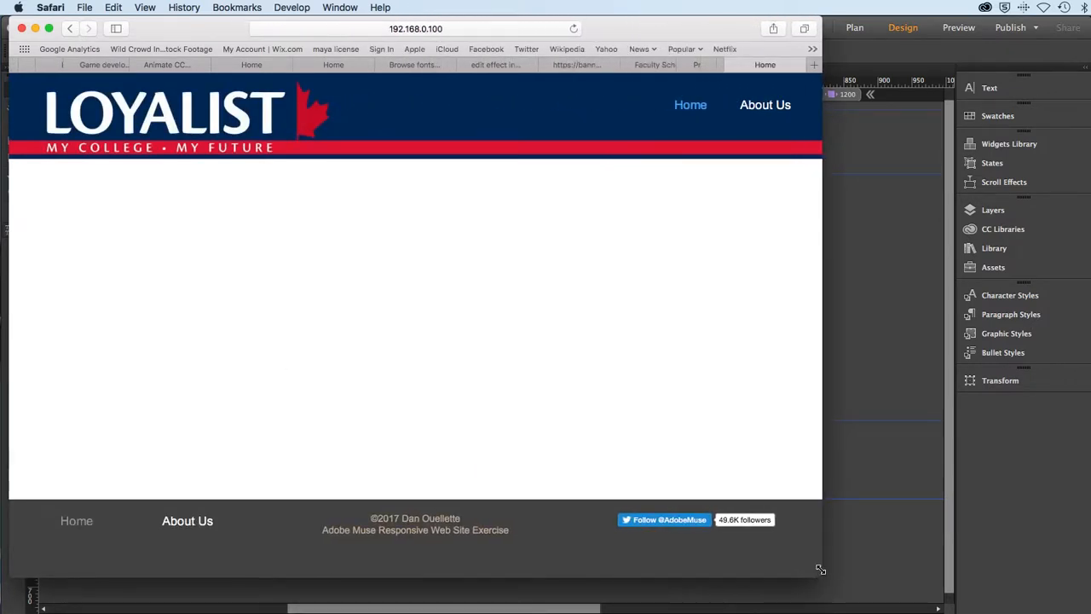
pyautogui.click(858, 562)
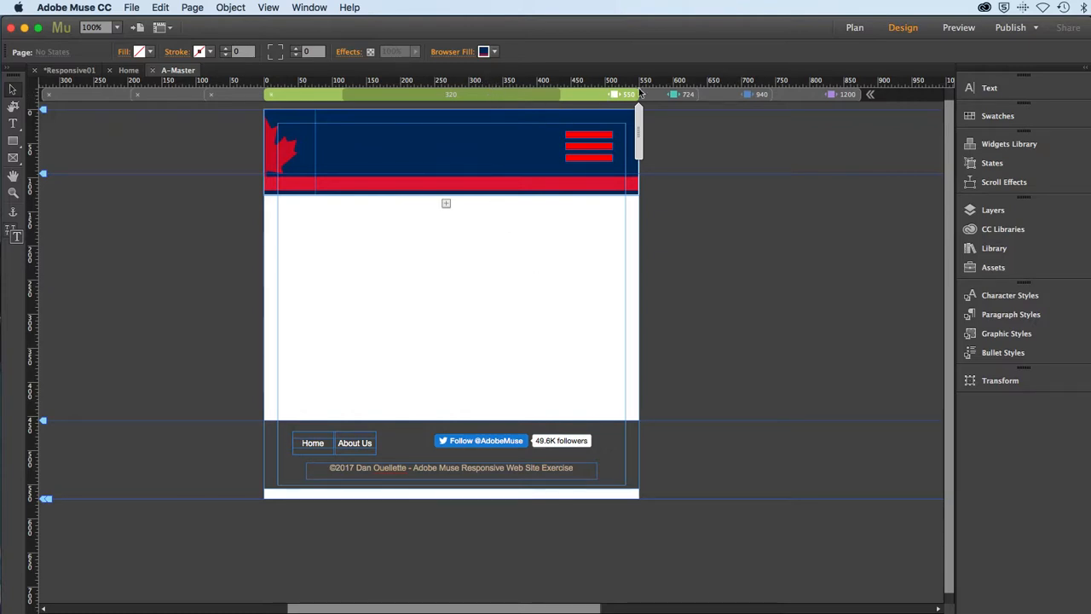
# Compare the master page at the 1200, 940, 724 and 550 breakpoints, ending back at 1200.
pyautogui.click(806, 95)
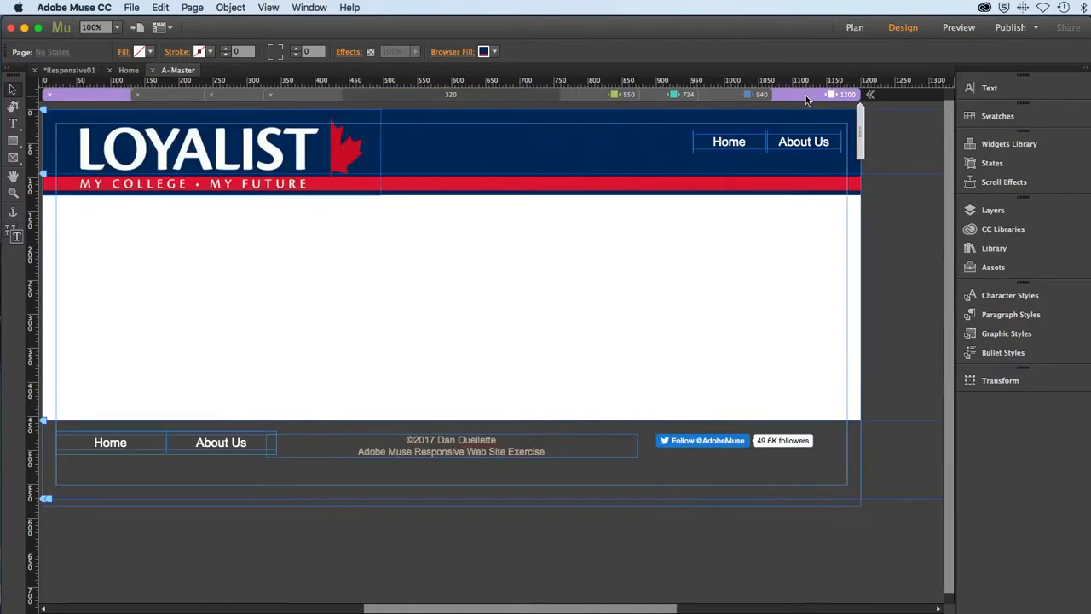
pyautogui.click(726, 93)
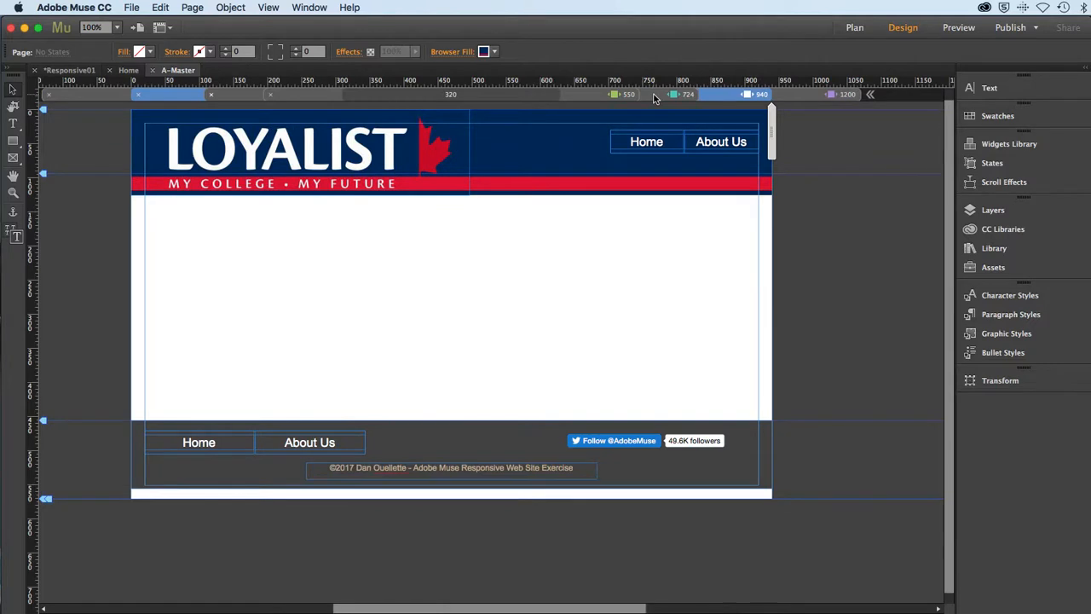
pyautogui.click(678, 90)
pyautogui.click(584, 97)
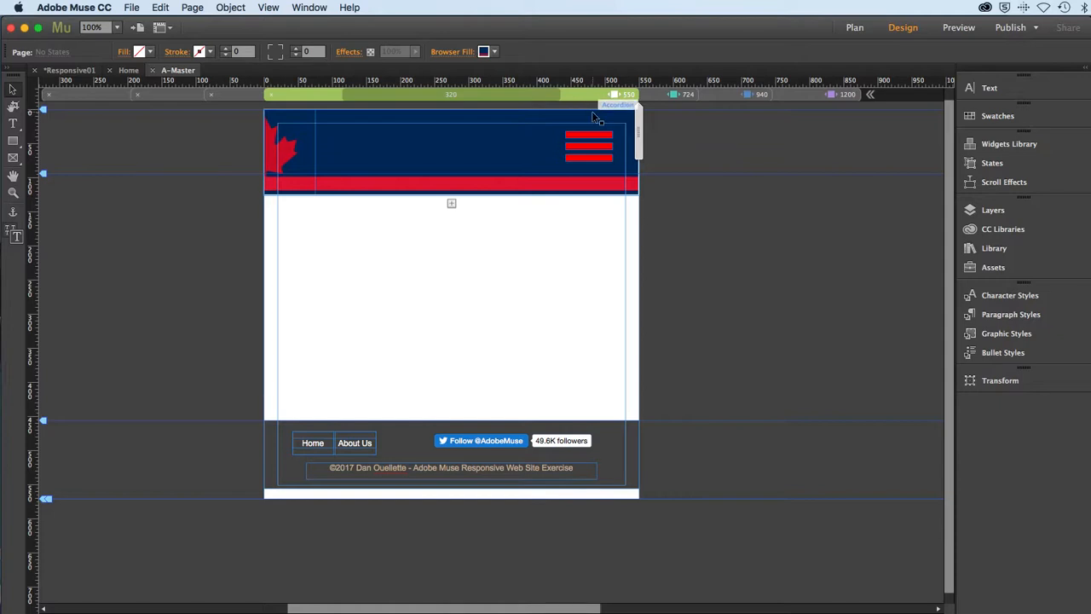
pyautogui.click(808, 95)
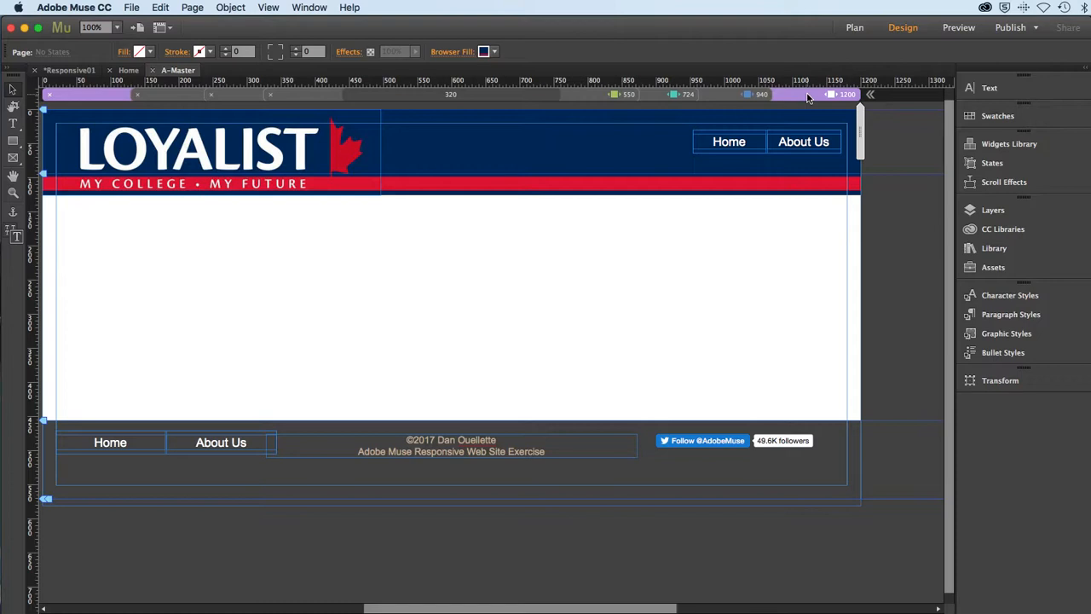
pyautogui.click(871, 97)
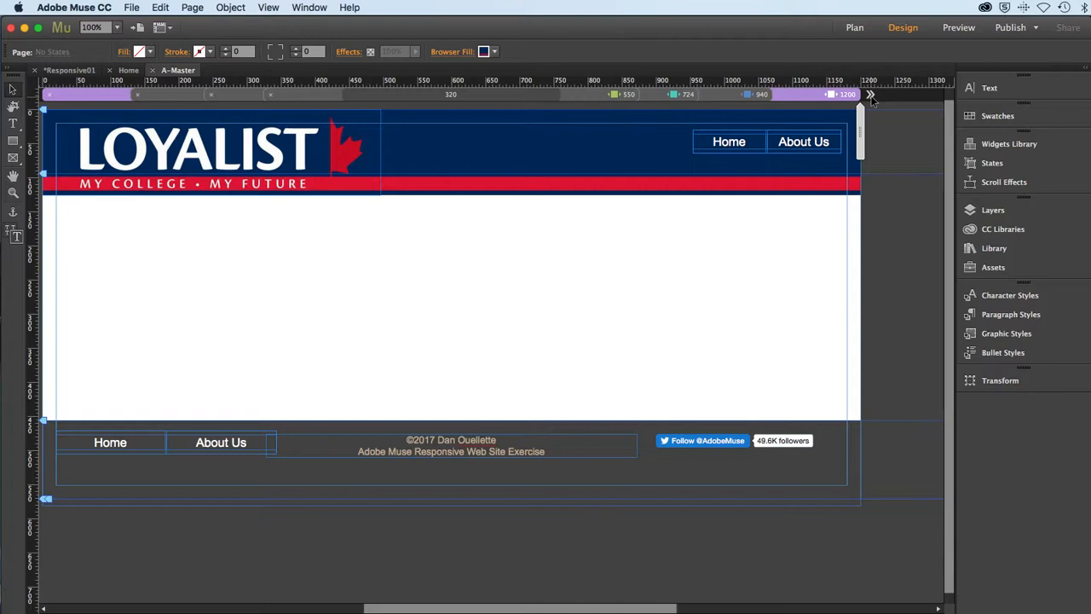
pyautogui.click(870, 96)
# Check the pin and resize settings of the logo, footer menu, copyright text and Twitter Follow widget at the 1200 breakpoint.
pyautogui.click(152, 156)
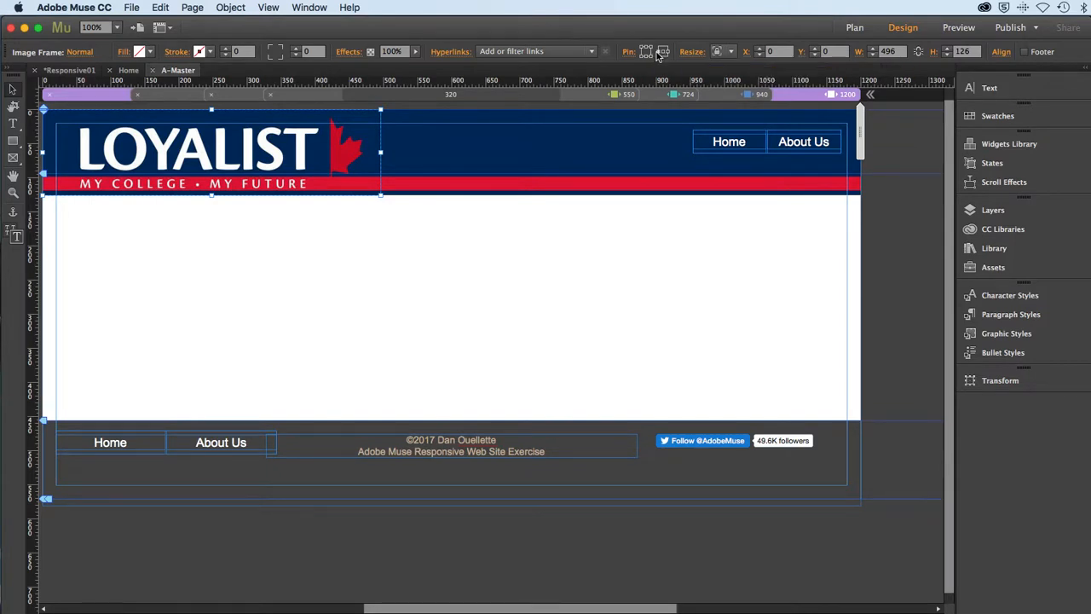
pyautogui.click(206, 451)
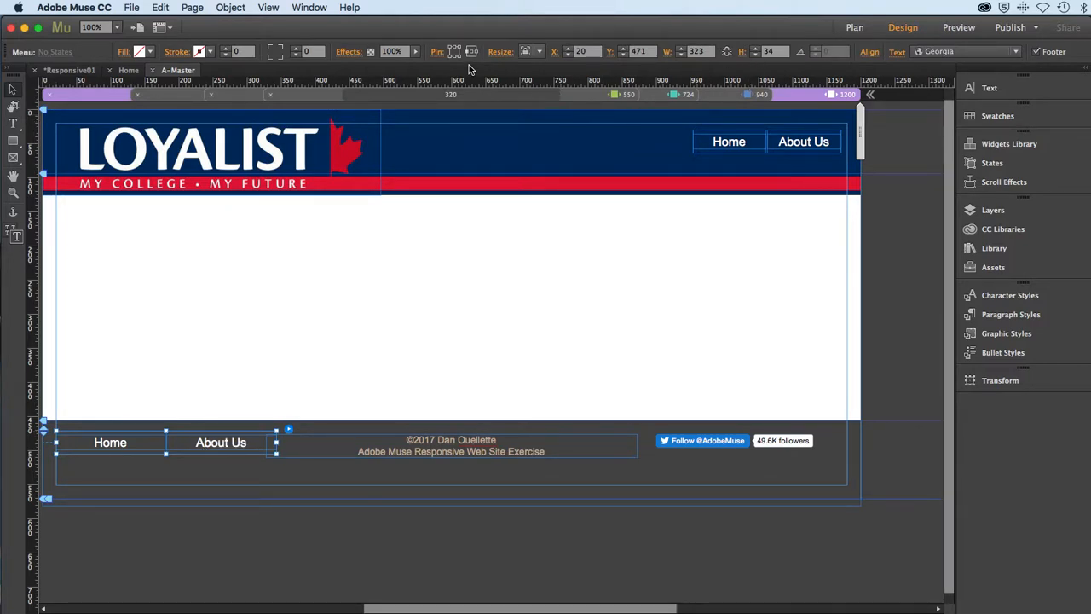
pyautogui.click(443, 449)
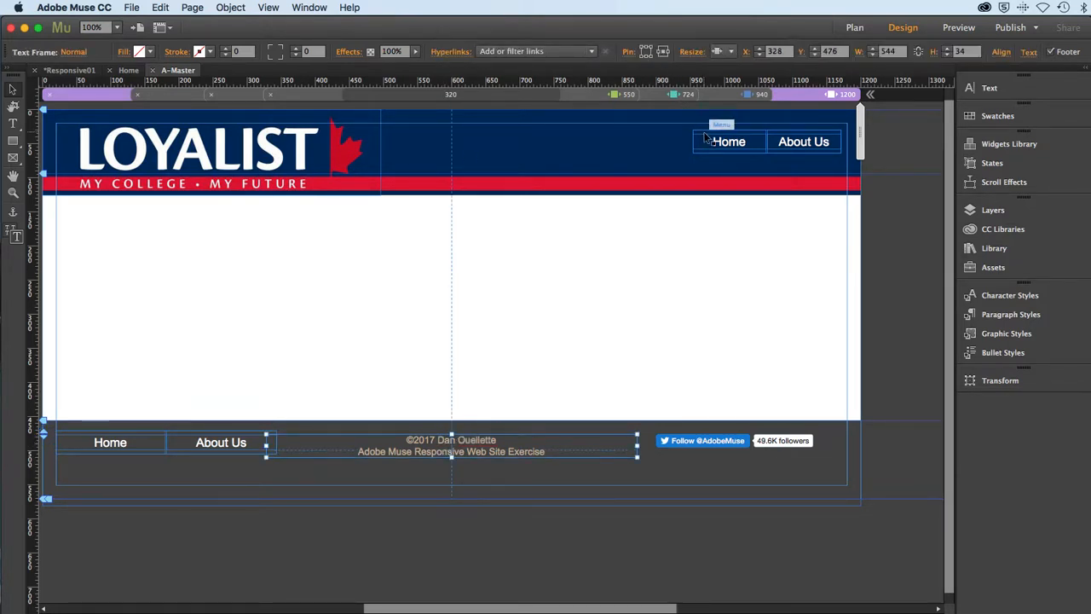
pyautogui.click(732, 451)
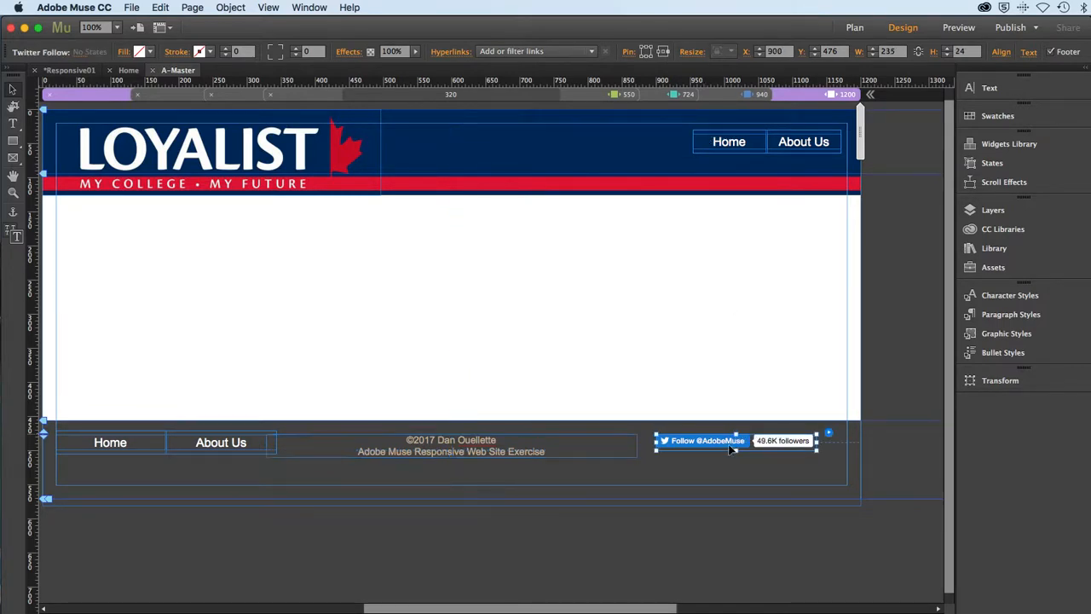
# Move the header guide down to the lower edge of the header banner at the 1200 breakpoint.
pyautogui.click(492, 344)
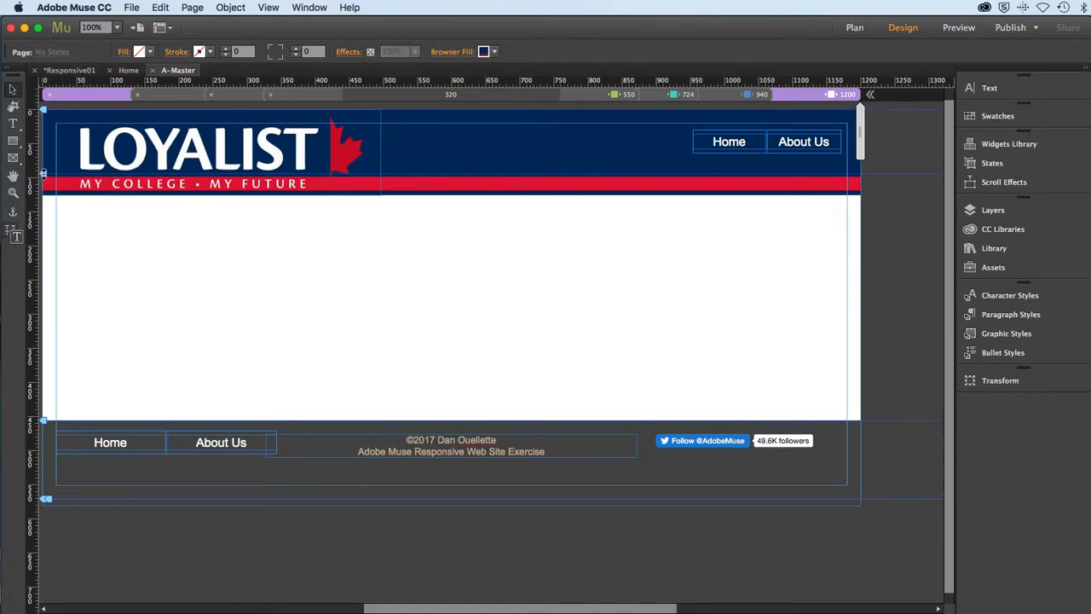
pyautogui.moveTo(43, 174); pyautogui.dragTo(43, 195)
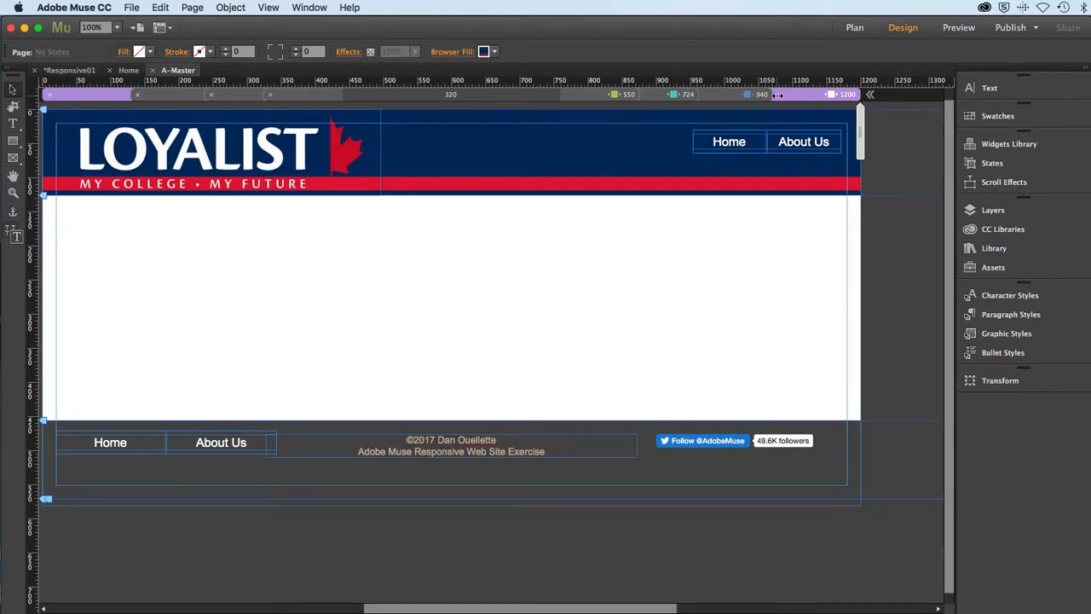
# Select the footer copyright text at the 940 breakpoint and check the "Format text on current breakpoint" option.
pyautogui.click(716, 97)
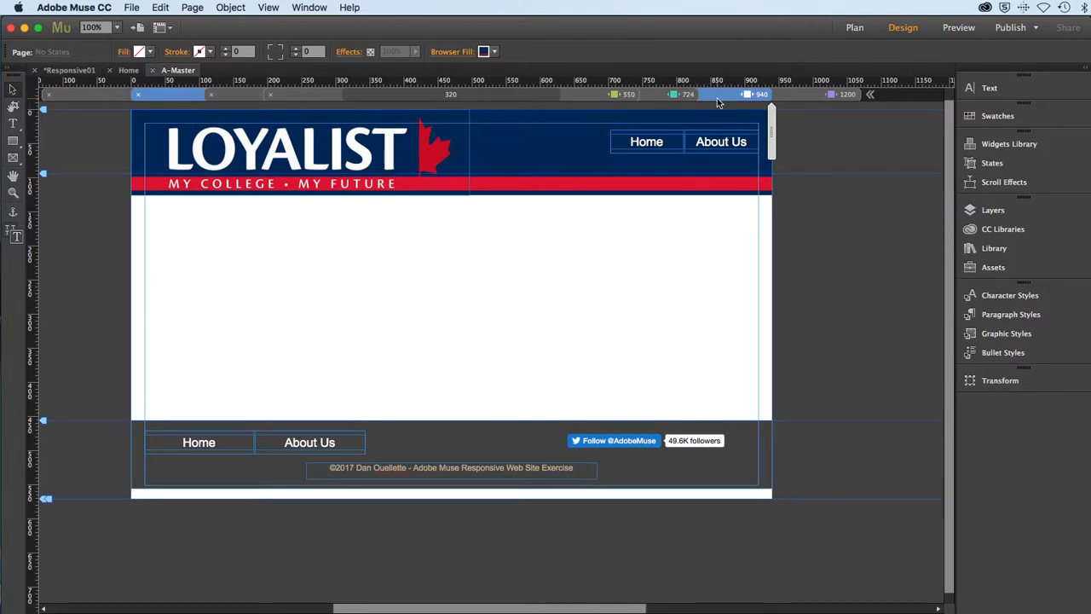
pyautogui.click(477, 468)
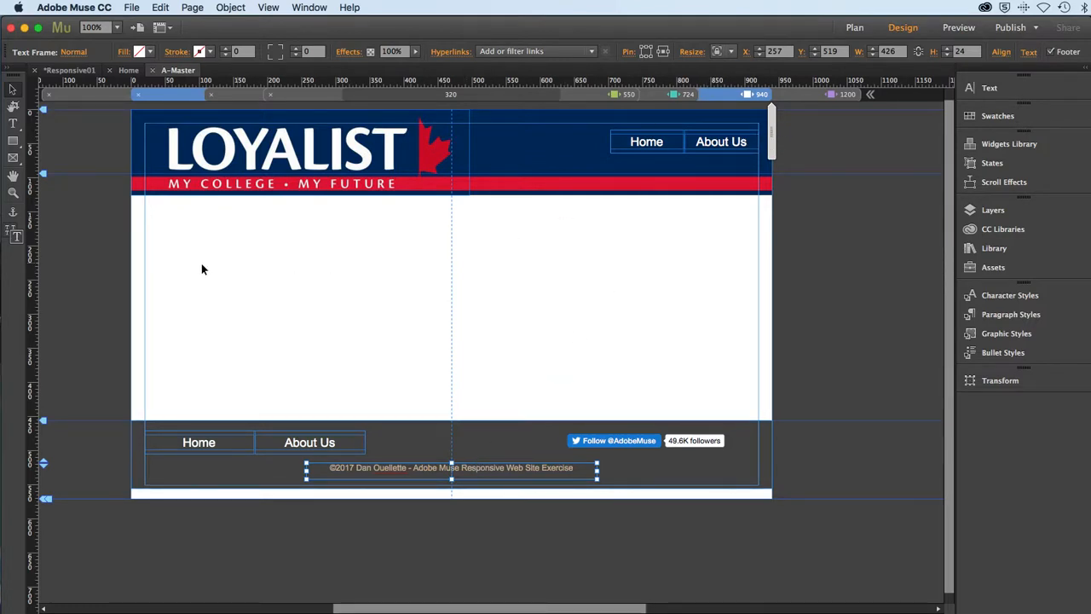
pyautogui.click(15, 235)
pyautogui.click(15, 238)
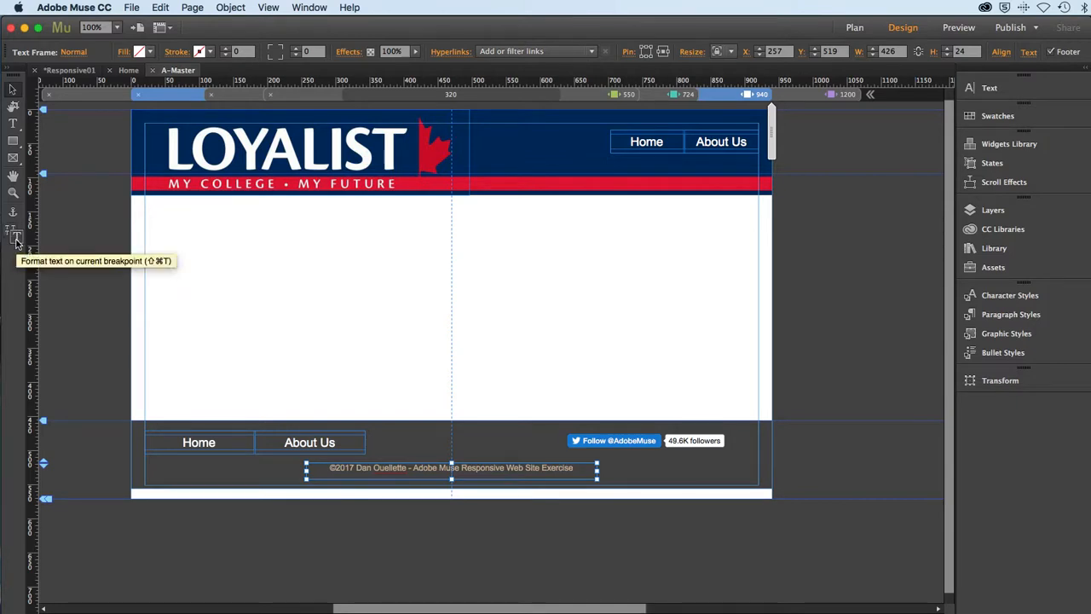
# Compare the text formatting of the footer copyright line at the 1200 and 940 breakpoints.
pyautogui.click(791, 98)
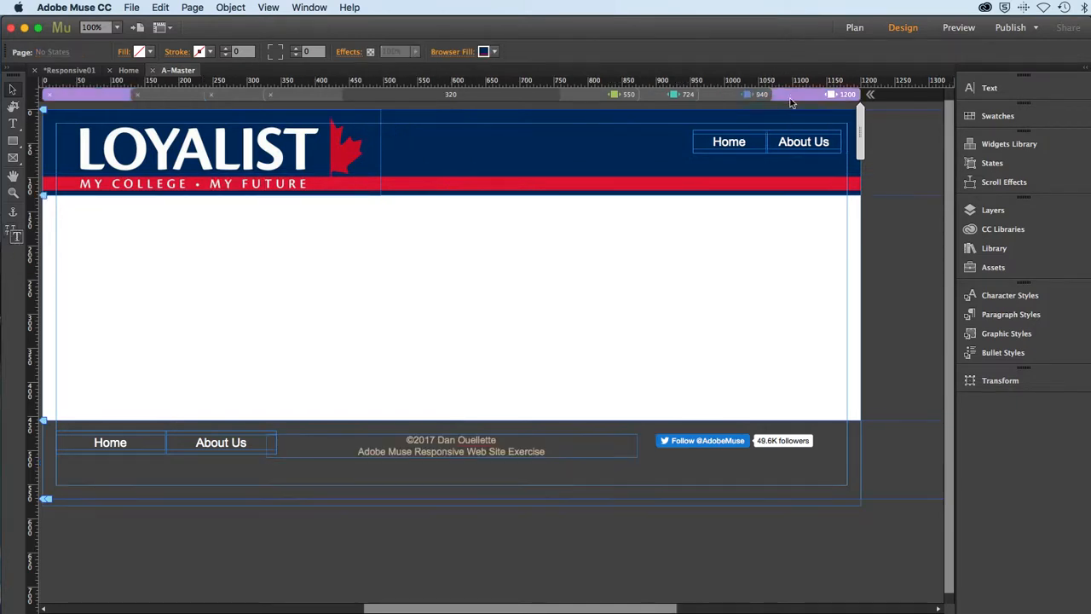
pyautogui.doubleClick(486, 442)
pyautogui.doubleClick(479, 440)
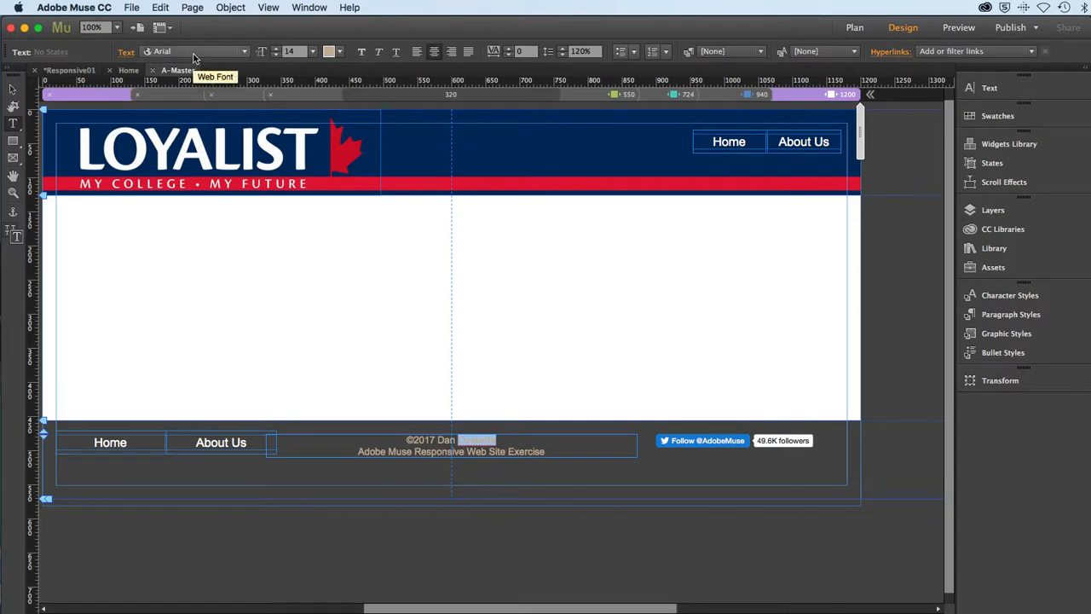
pyautogui.click(716, 95)
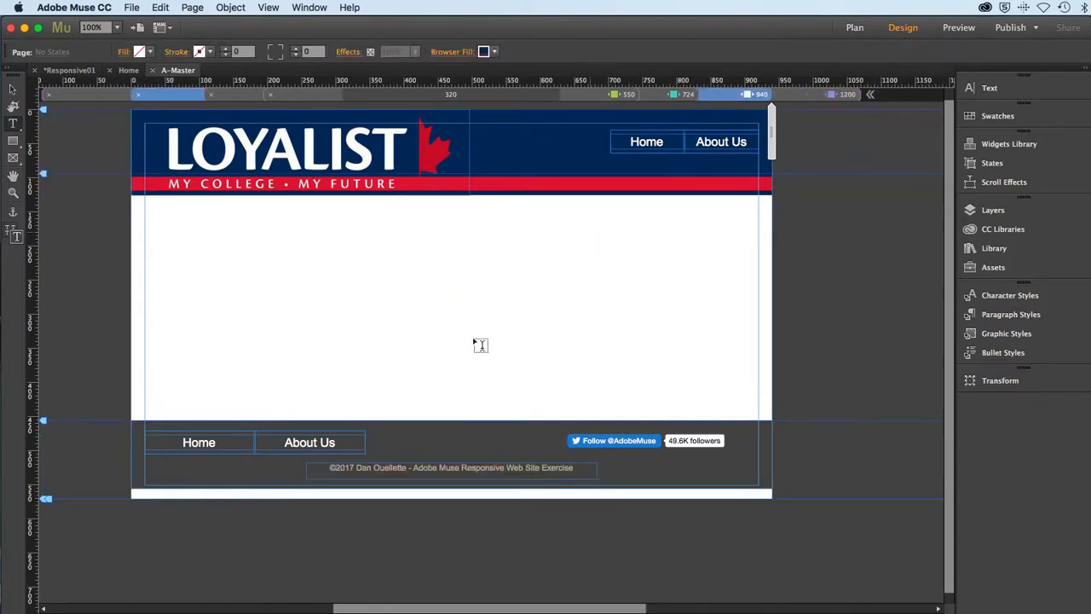
pyautogui.doubleClick(425, 467)
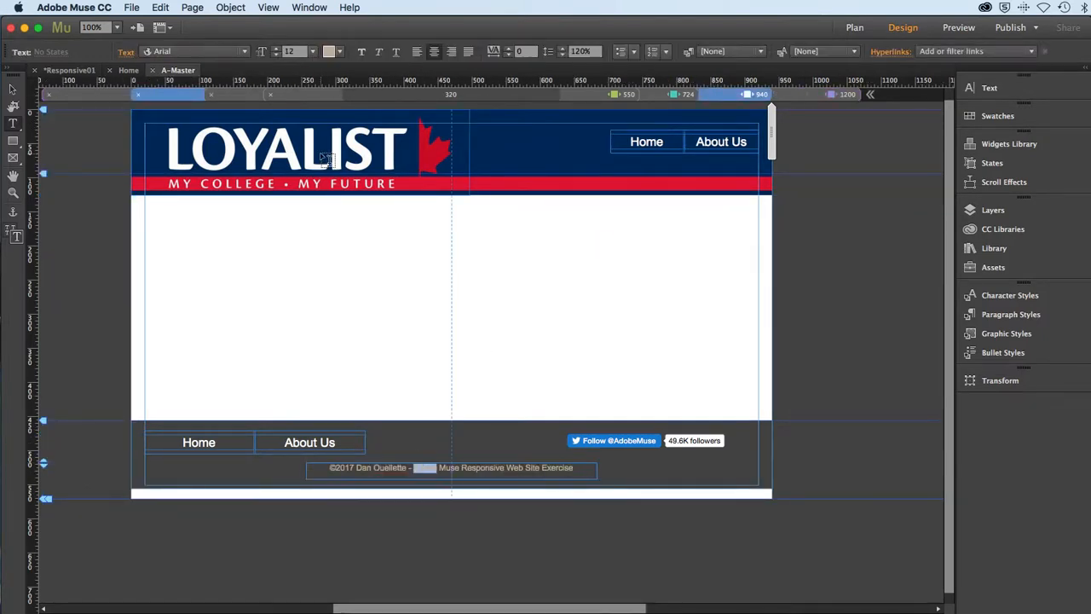
# Compare the header logo, menus and footer at the 724, 940 and 550 breakpoints, ending back at 1200.
pyautogui.click(651, 96)
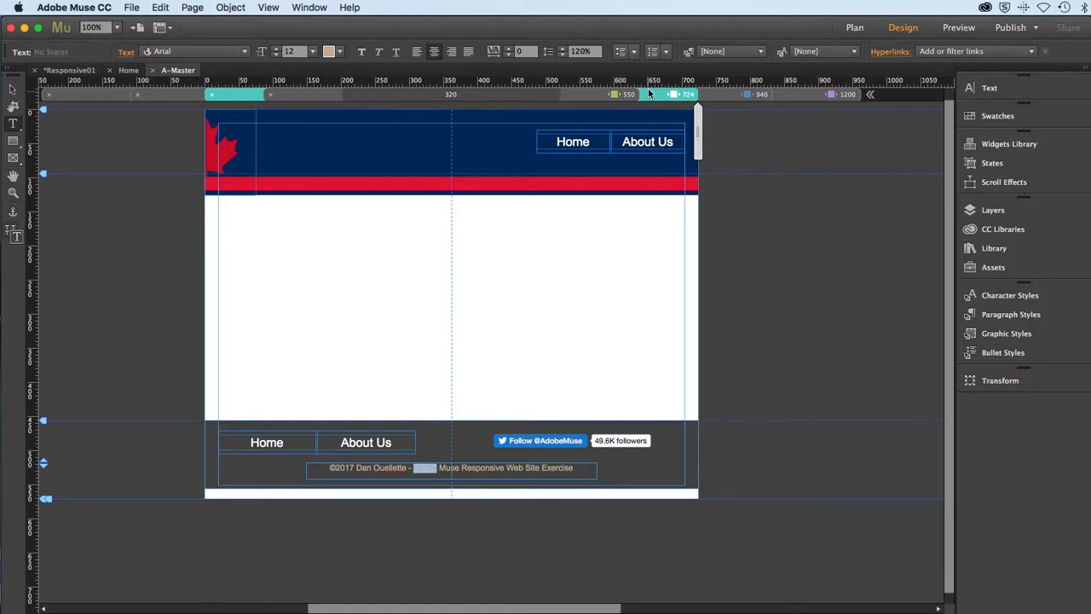
pyautogui.click(720, 99)
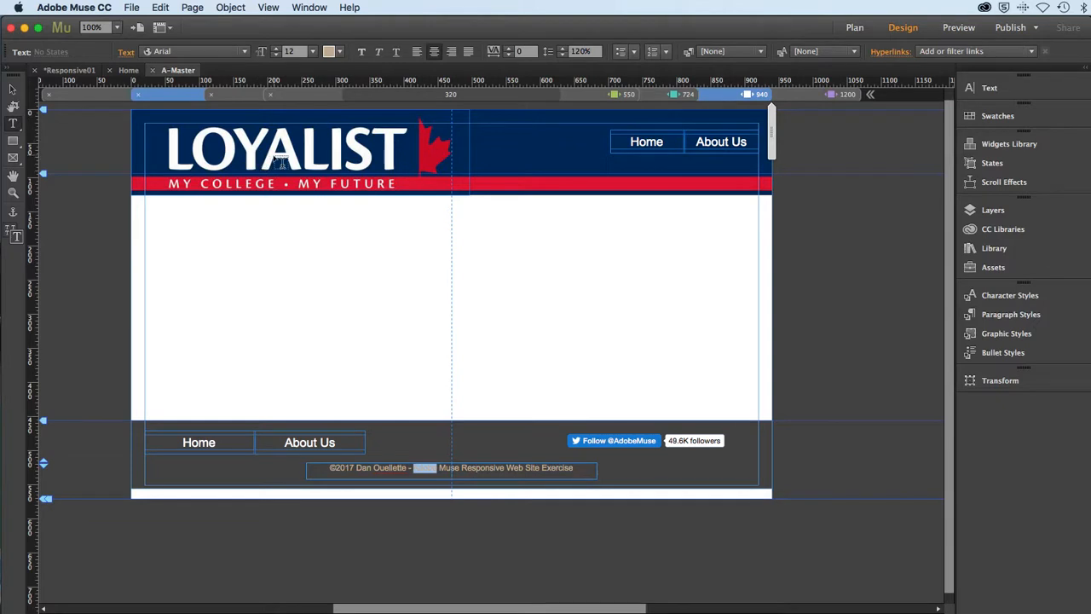
pyautogui.click(649, 95)
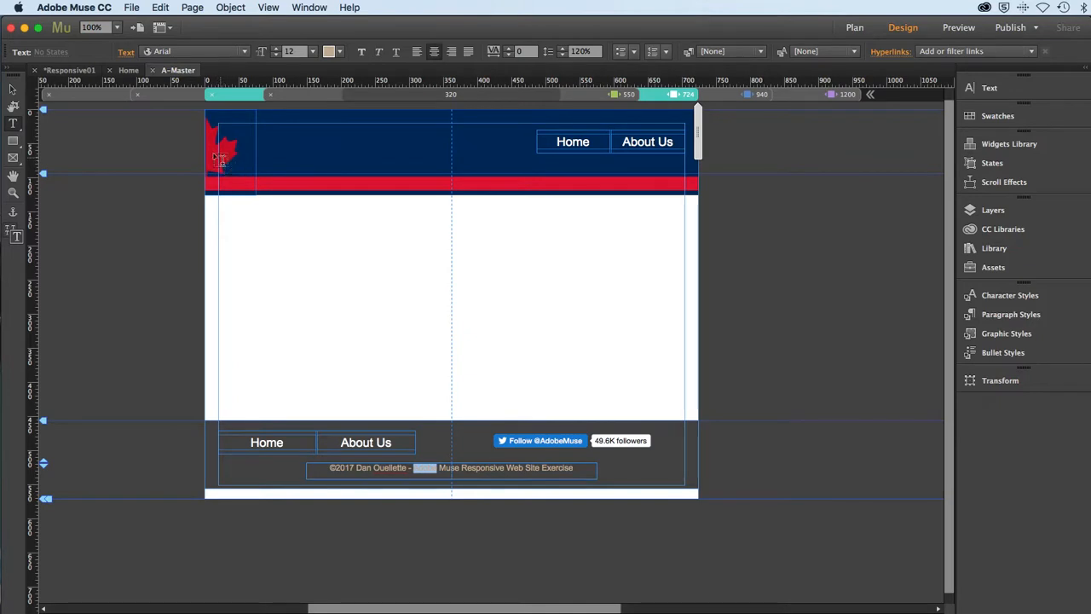
pyautogui.click(580, 96)
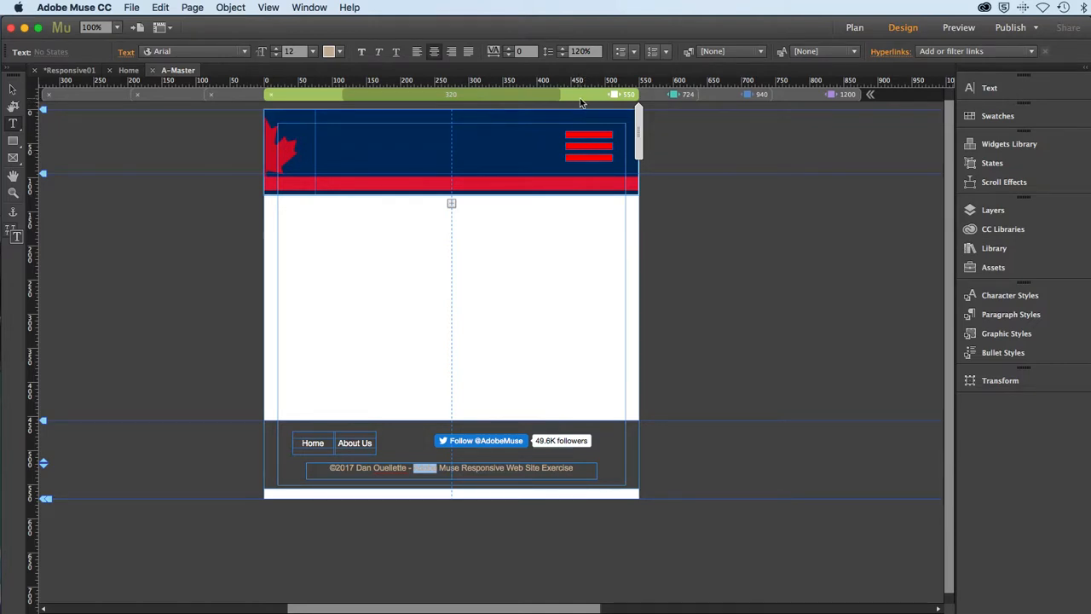
pyautogui.click(681, 94)
pyautogui.click(738, 95)
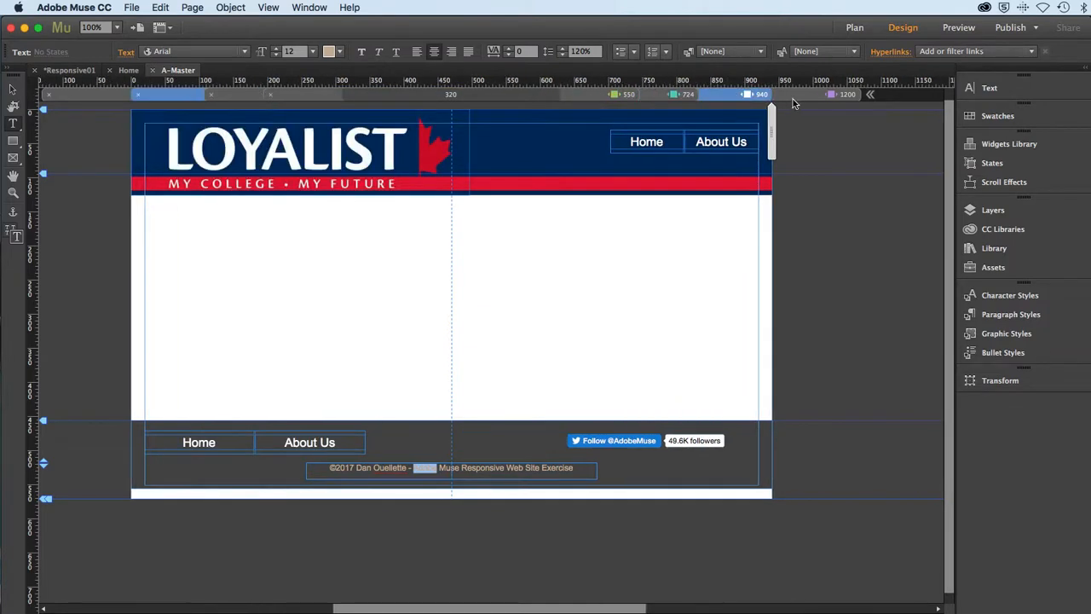
pyautogui.click(805, 93)
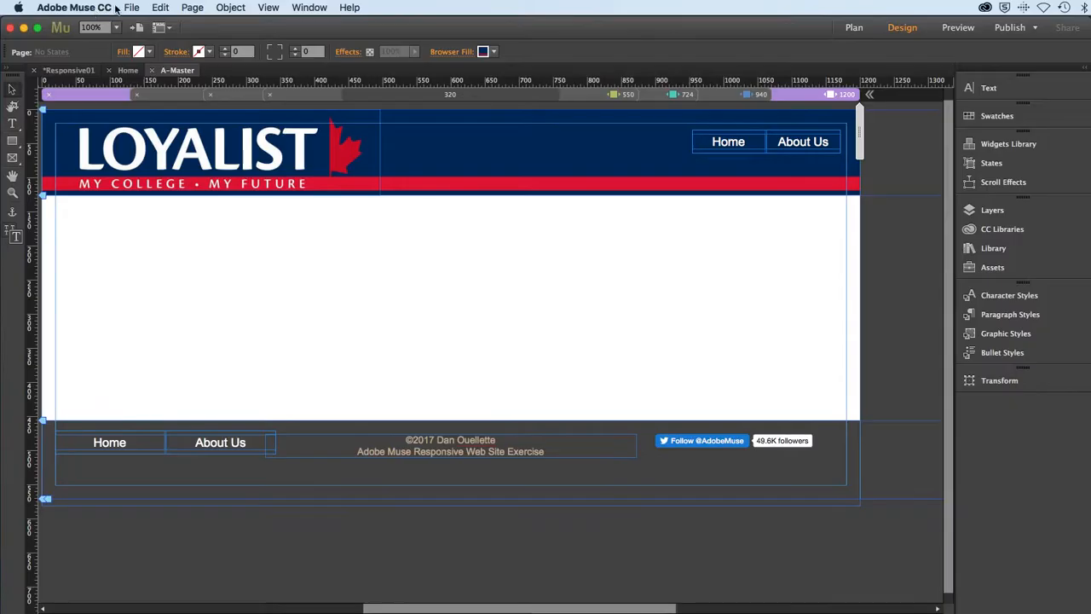
# Create a new Fluid Width site with a maximum page width of 1200.
pyautogui.click(130, 8)
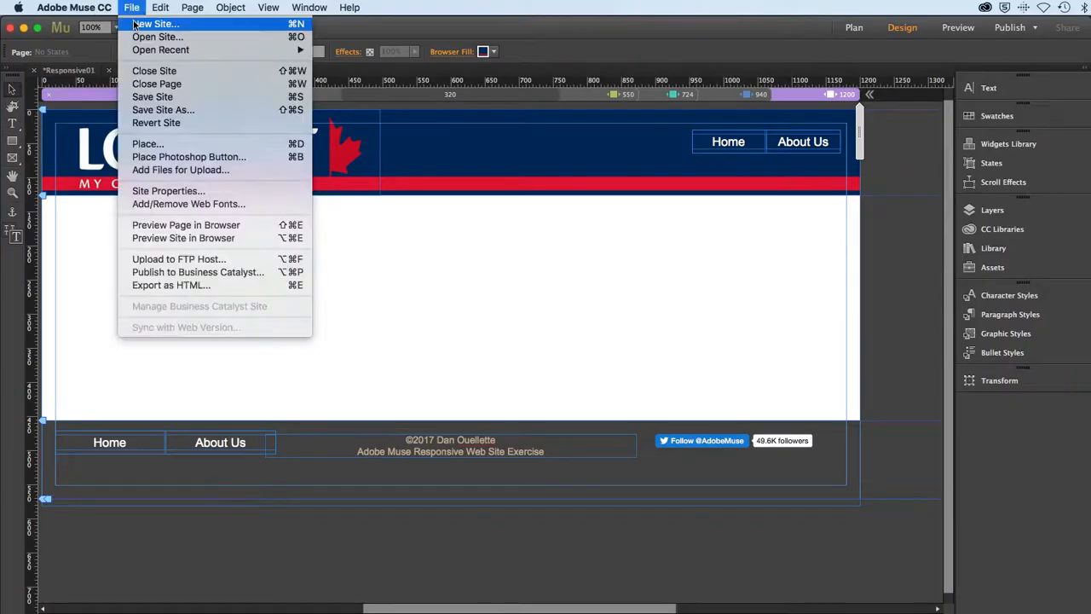
pyautogui.click(153, 24)
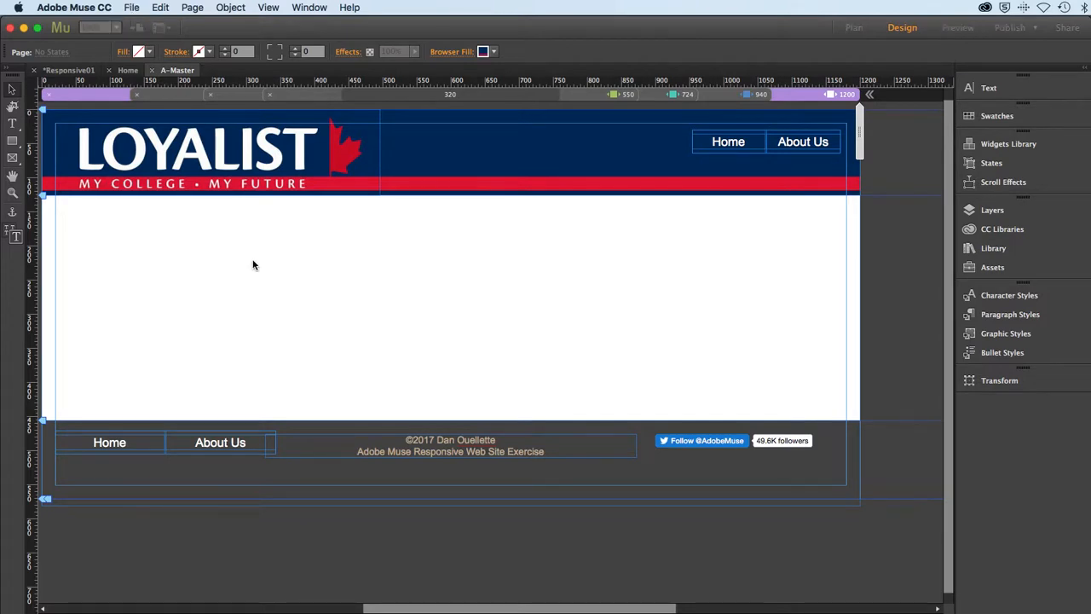
pyautogui.moveTo(526, 317); pyautogui.dragTo(374, 248)
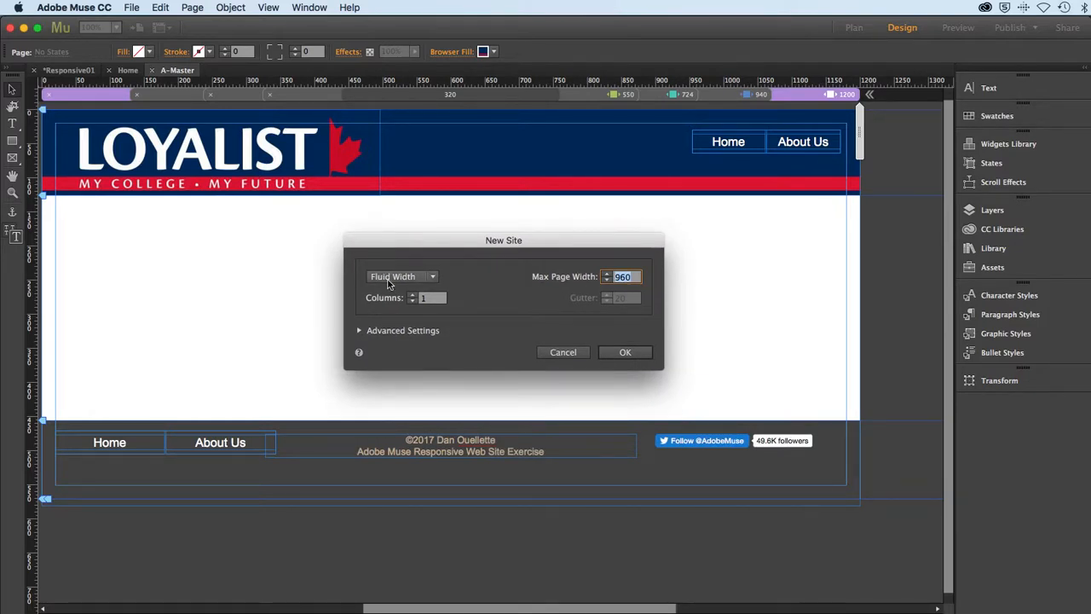
pyautogui.click(625, 277)
pyautogui.write('1200')
pyautogui.click(615, 354)
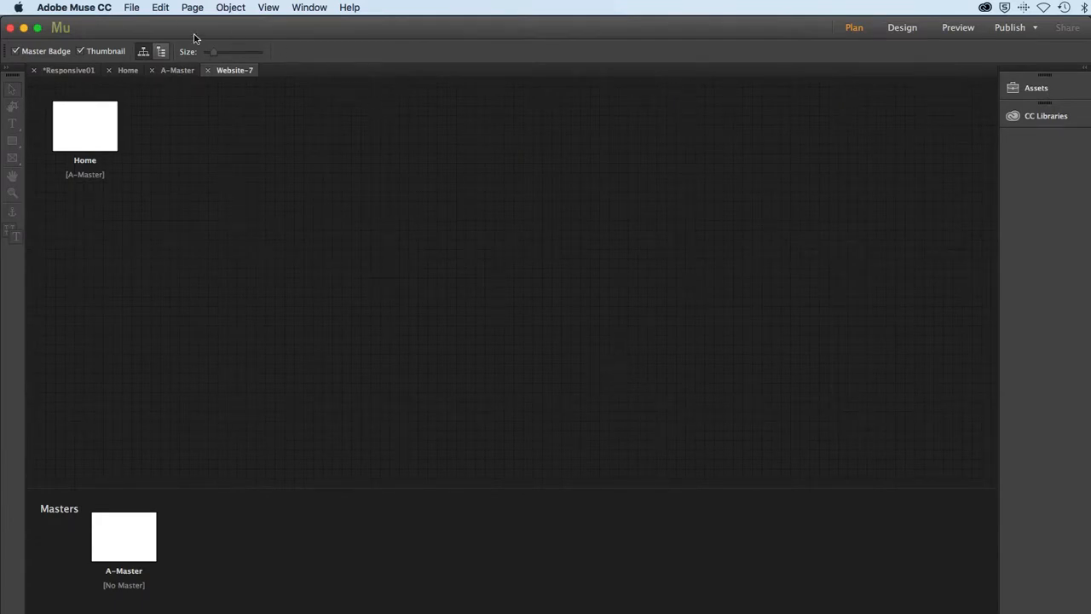
# Save the new site as responsive_01 in the Responsive folder.
pyautogui.click(130, 8)
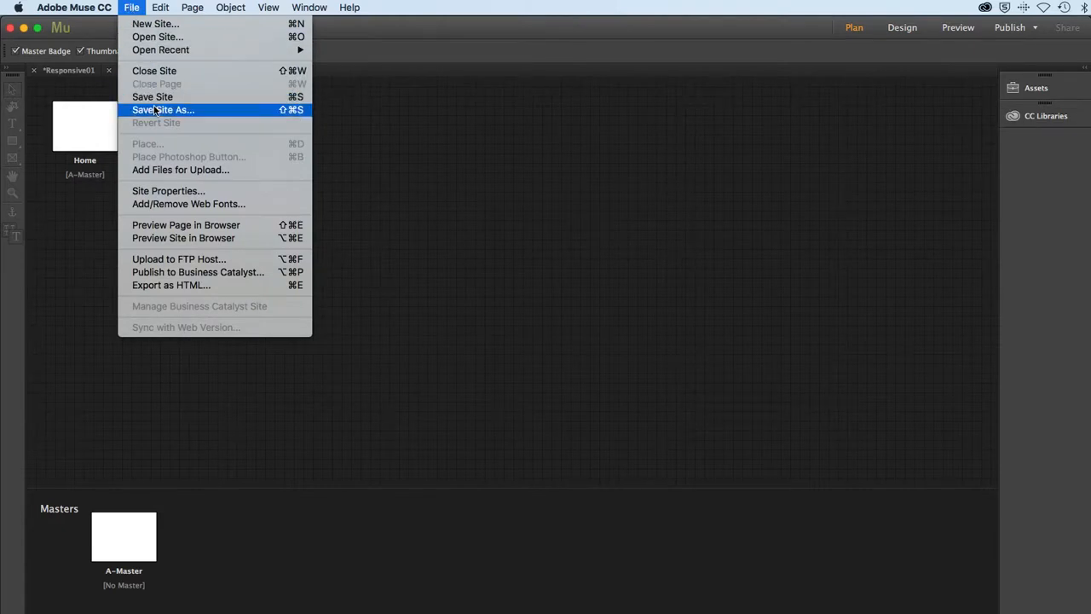
pyautogui.click(150, 99)
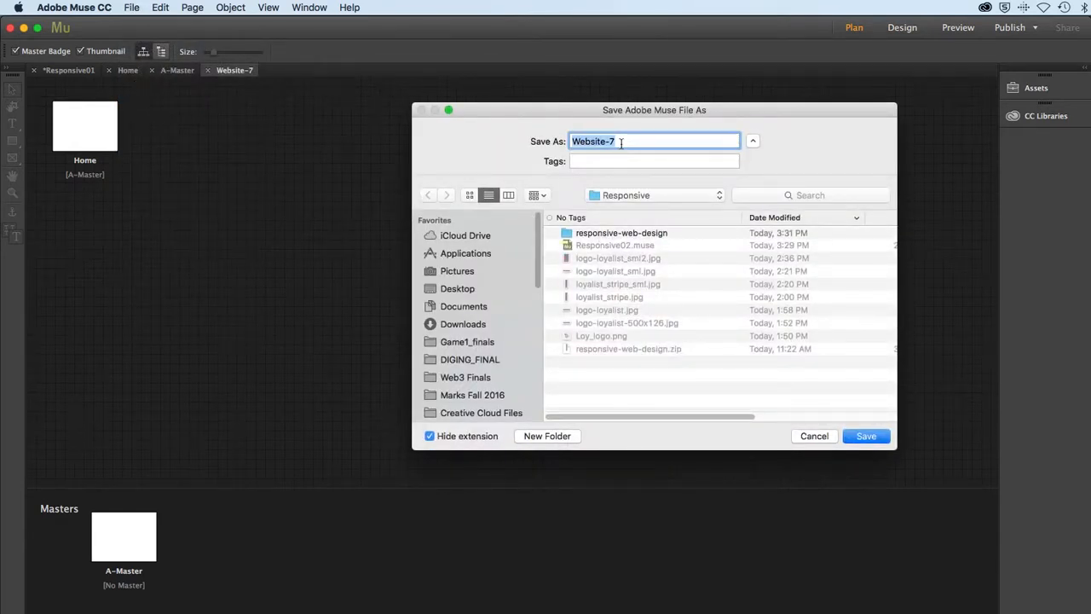
pyautogui.write('responsive_01')
pyautogui.click(862, 435)
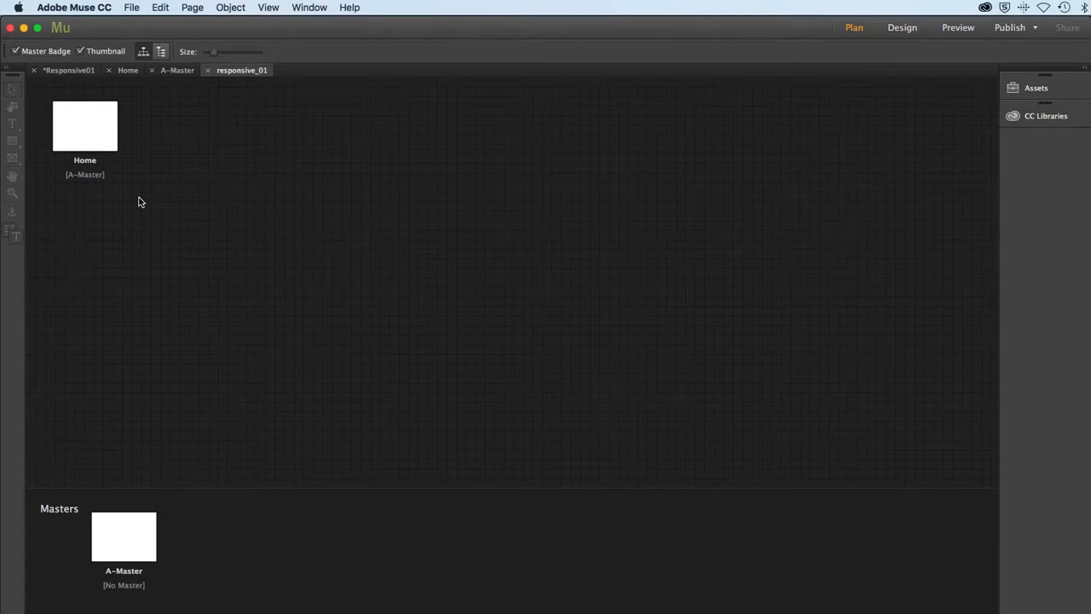
# Insert a page after Home in the site plan and name it About Us.
pyautogui.click(105, 133)
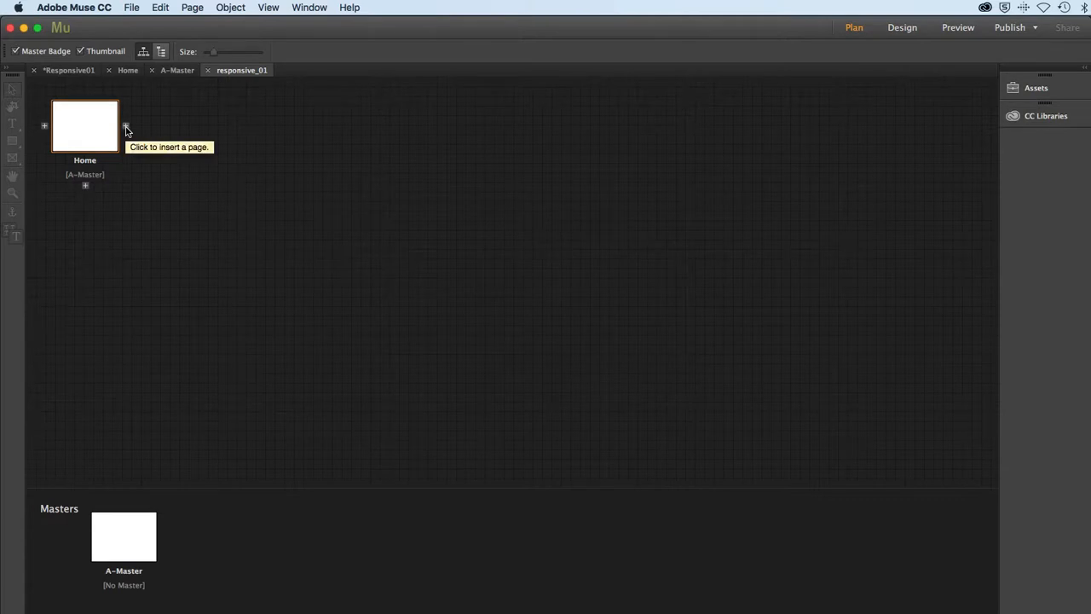
pyautogui.click(126, 130)
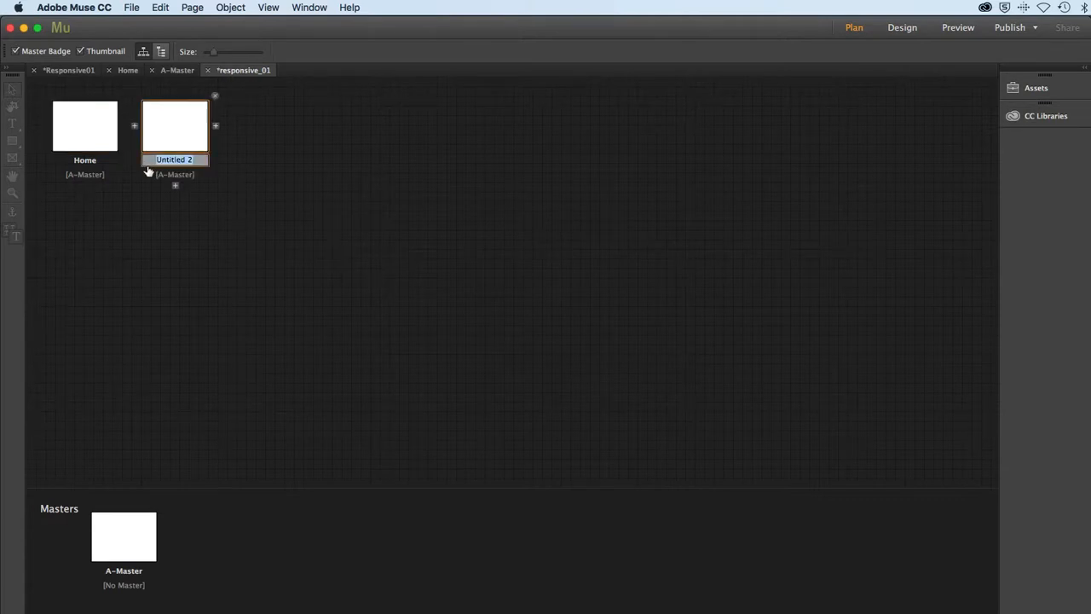
pyautogui.write('About Us')
pyautogui.press('Return')
# Open the A-Master page for design and lower its bottom-of-page guide to about 540 px.
pyautogui.doubleClick(126, 532)
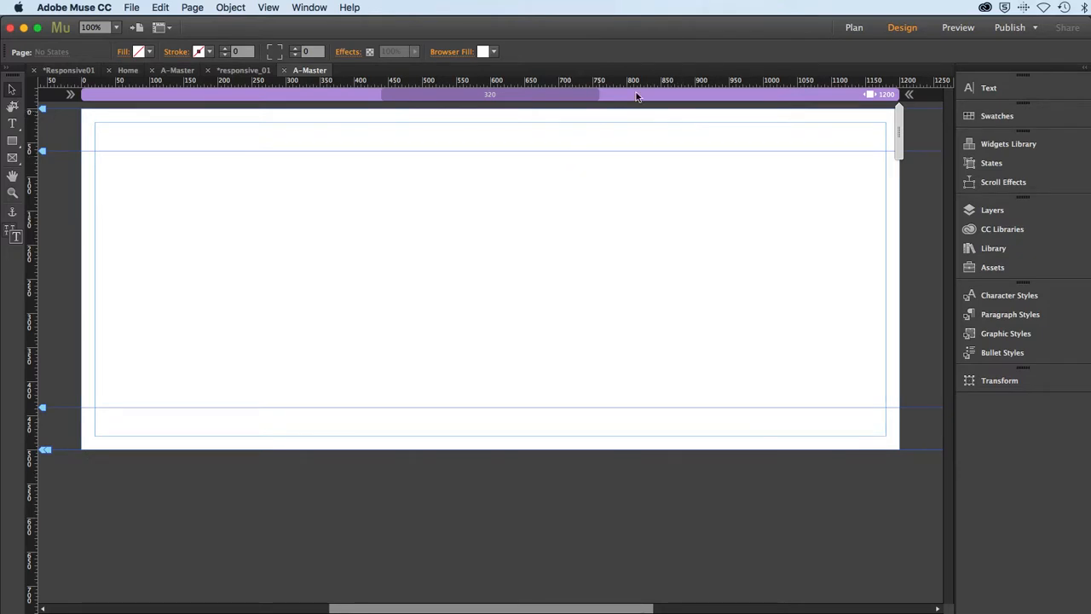
pyautogui.click(268, 7)
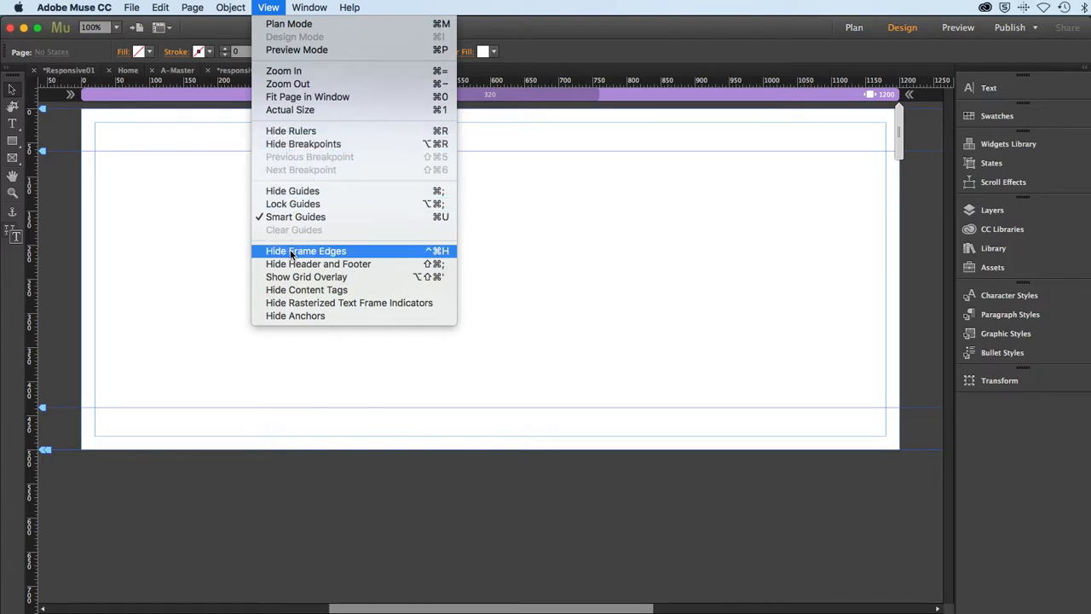
pyautogui.click(263, 6)
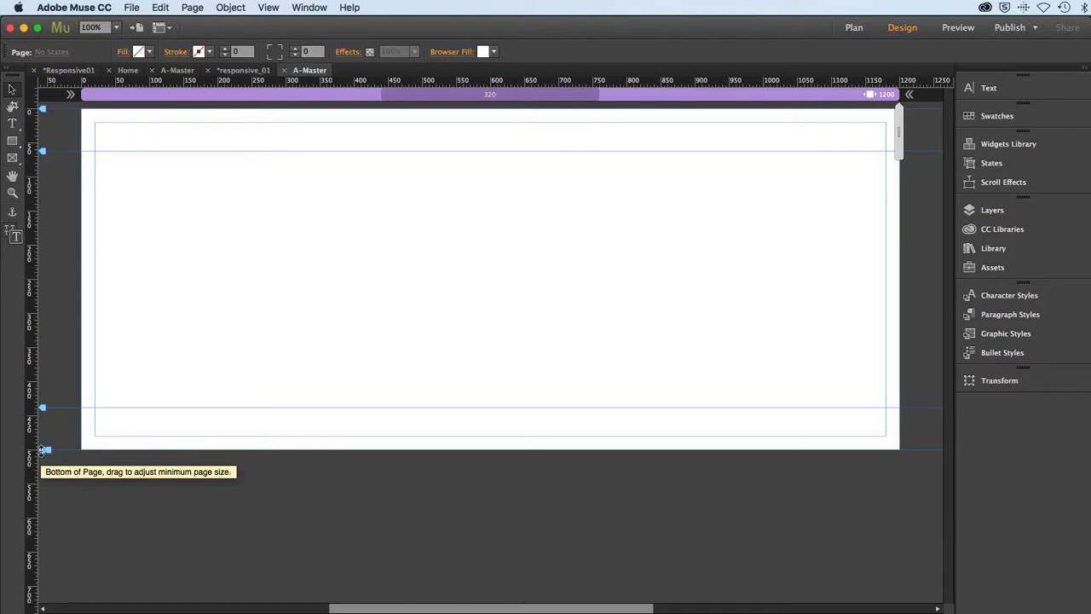
pyautogui.moveTo(41, 450); pyautogui.dragTo(41, 479)
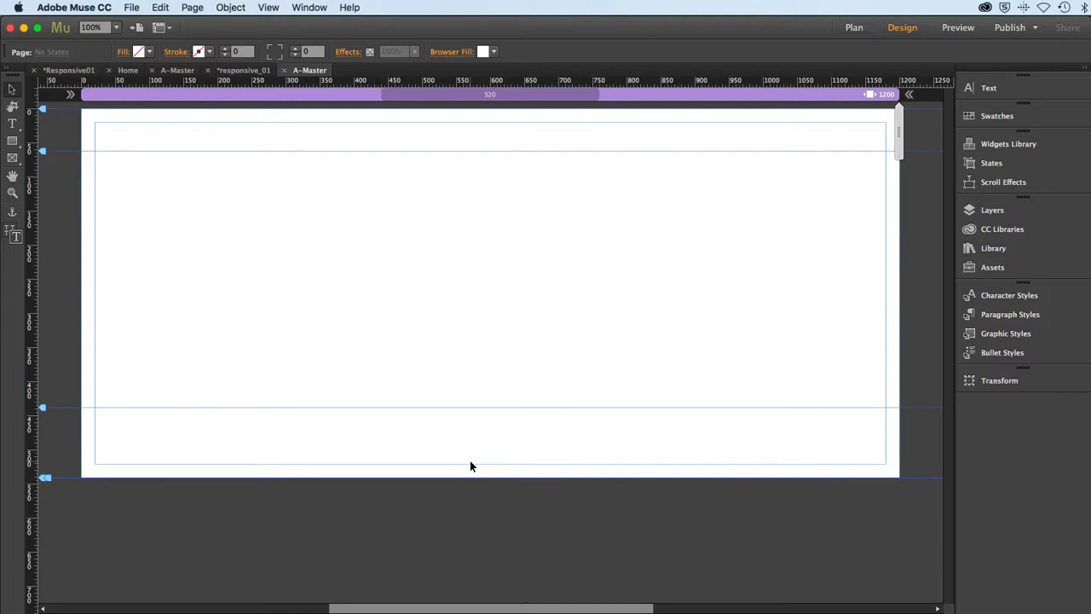
# Draw a rectangle about 320 × 103 px in the footer area and fill it with dark grey #525252.
pyautogui.click(12, 141)
pyautogui.moveTo(380, 408)
pyautogui.mouseDown()
pyautogui.moveTo(446, 441)
pyautogui.moveTo(597, 477)
pyautogui.mouseUp()
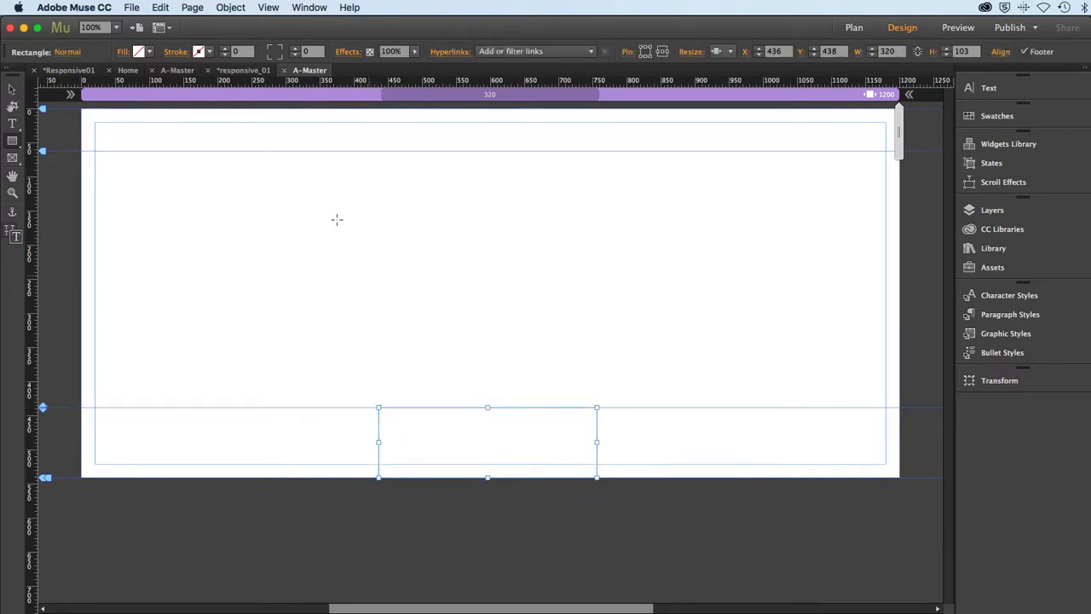
pyautogui.click(150, 53)
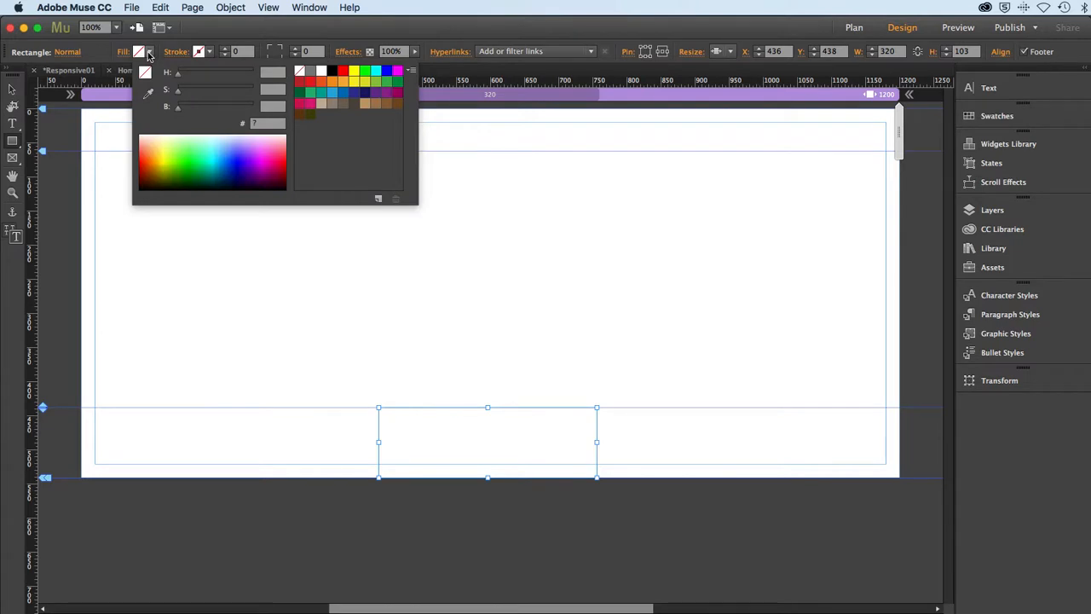
pyautogui.click(353, 106)
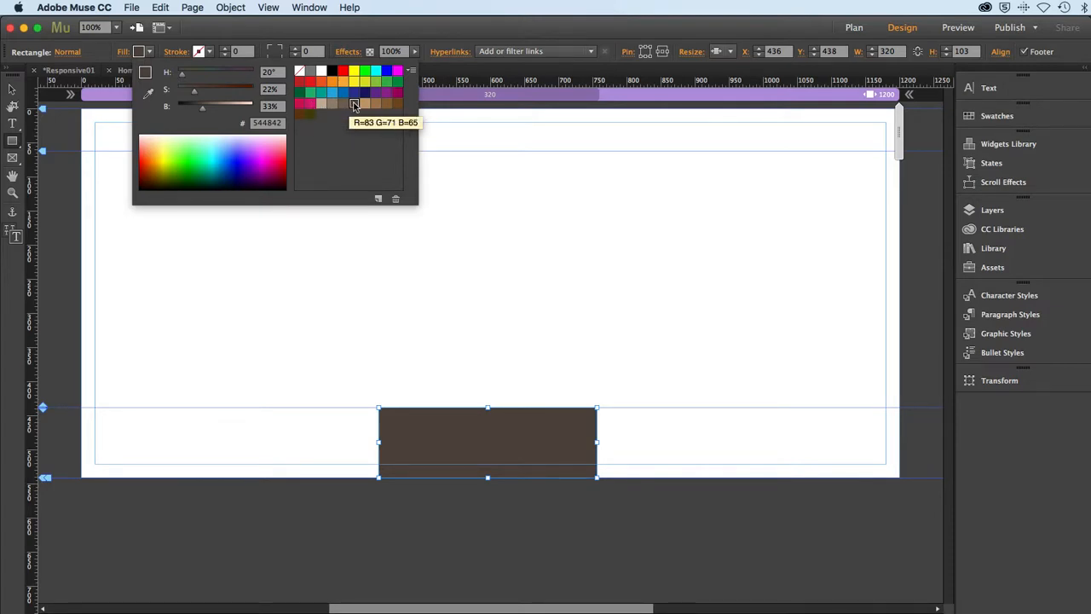
pyautogui.doubleClick(354, 106)
pyautogui.moveTo(538, 237); pyautogui.dragTo(488, 151)
pyautogui.click(489, 341)
pyautogui.moveTo(488, 341); pyautogui.dragTo(470, 338)
pyautogui.click(695, 416)
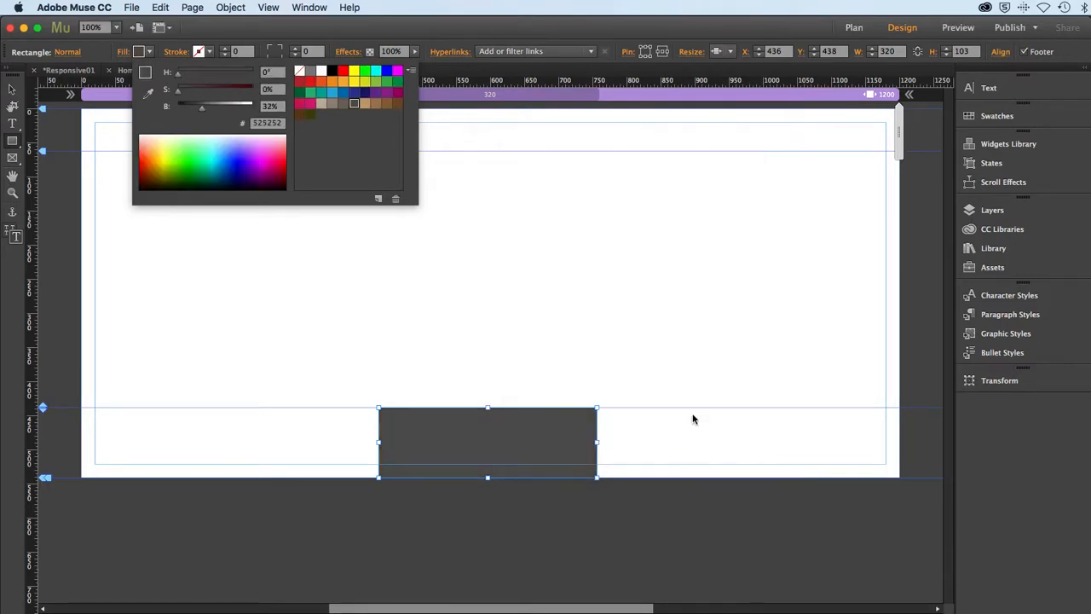
# Set the footer rectangle's resize option to Stretch to Browser Width and save the site.
pyautogui.click(731, 52)
pyautogui.click(731, 52)
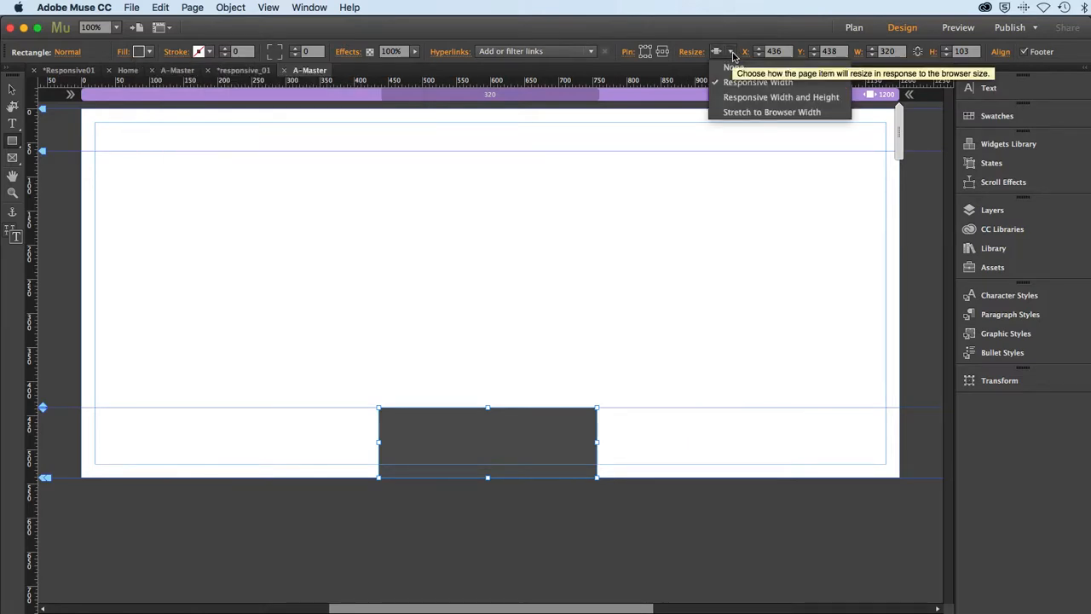
pyautogui.click(734, 112)
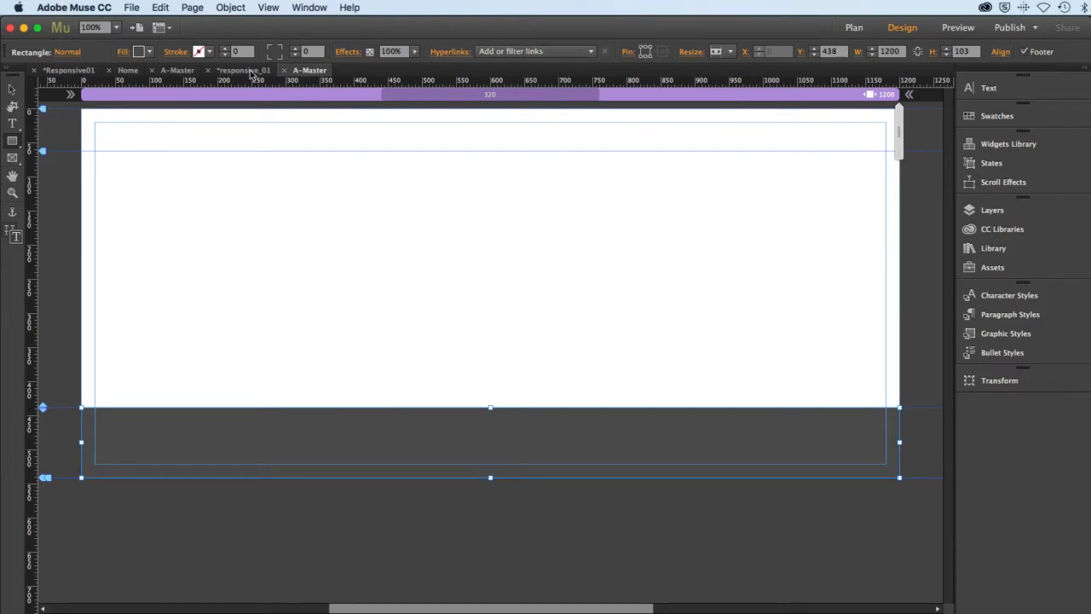
pyautogui.click(132, 7)
pyautogui.click(145, 96)
# Place a Horizontal menu widget in the left part of the footer, keeping its default options.
pyautogui.click(970, 149)
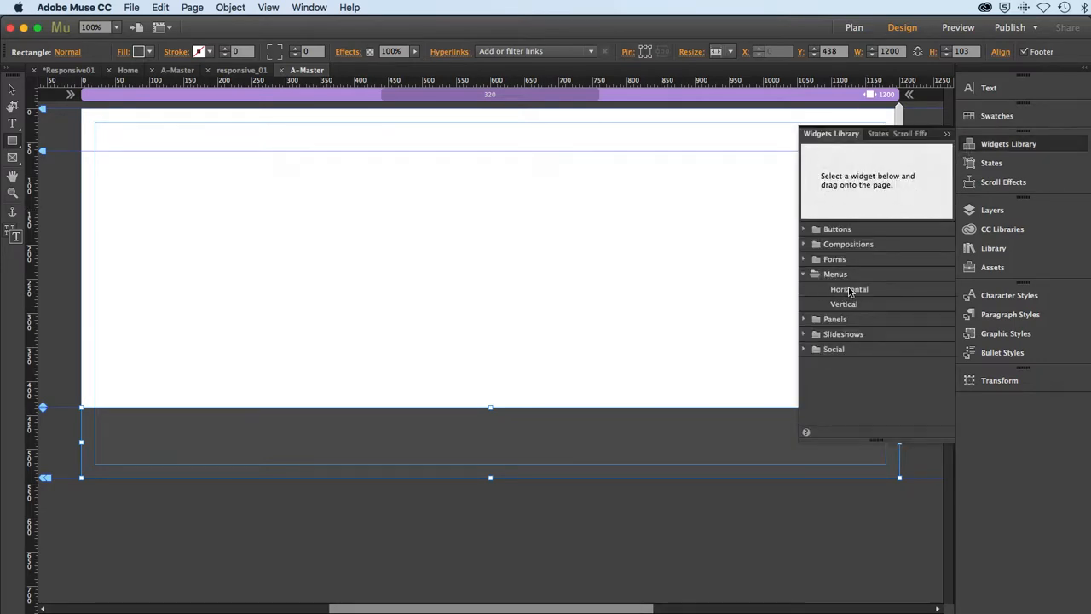
pyautogui.moveTo(849, 291); pyautogui.dragTo(120, 438)
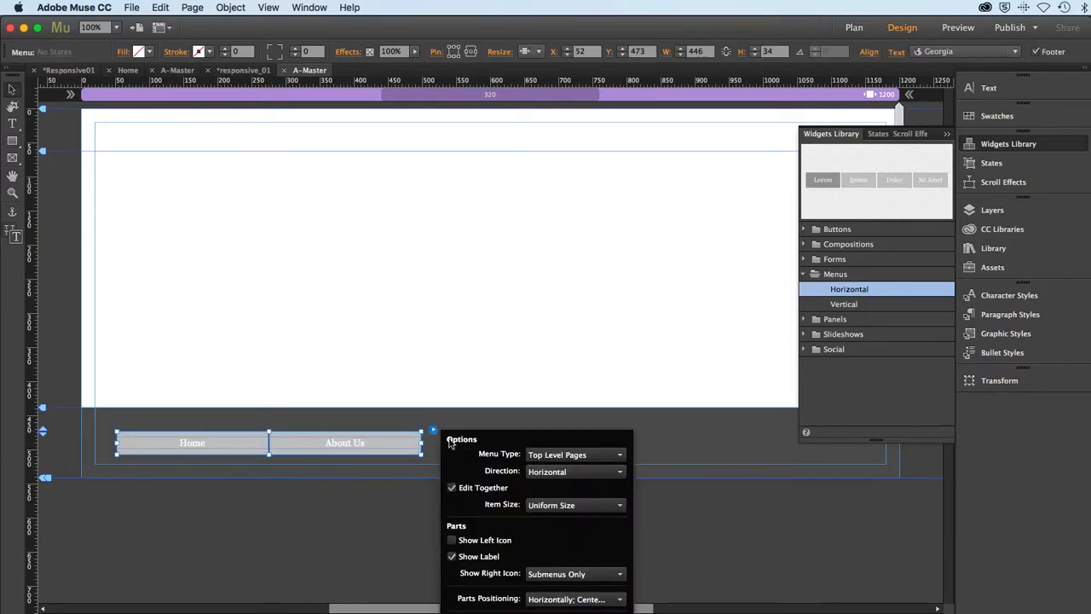
pyautogui.click(972, 145)
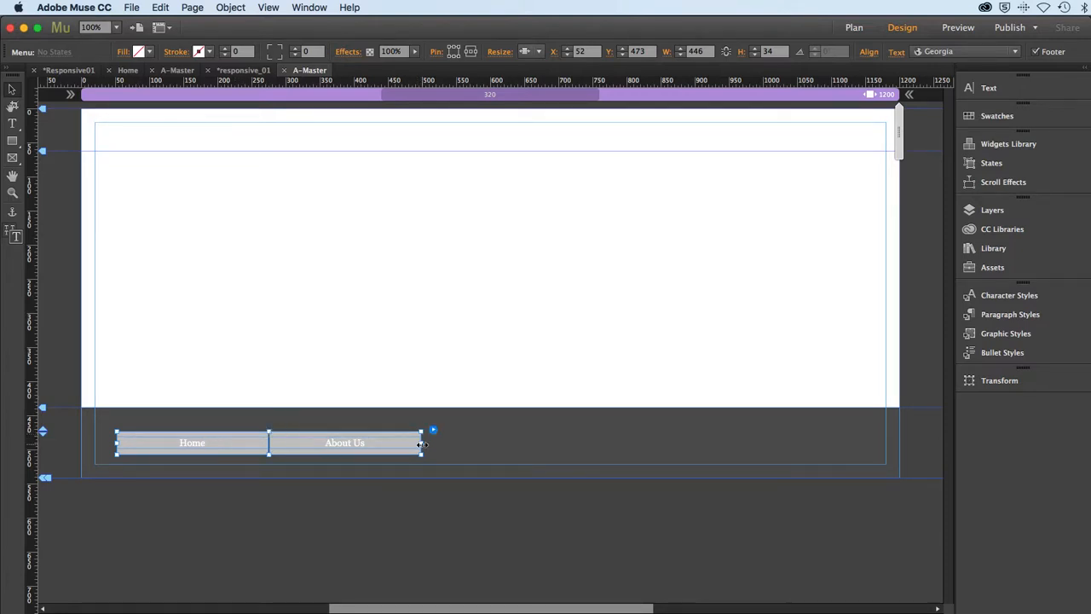
# Narrow the footer menu to about 270 px and move it to about X 41, Y 463.
pyautogui.moveTo(421, 445); pyautogui.dragTo(301, 451)
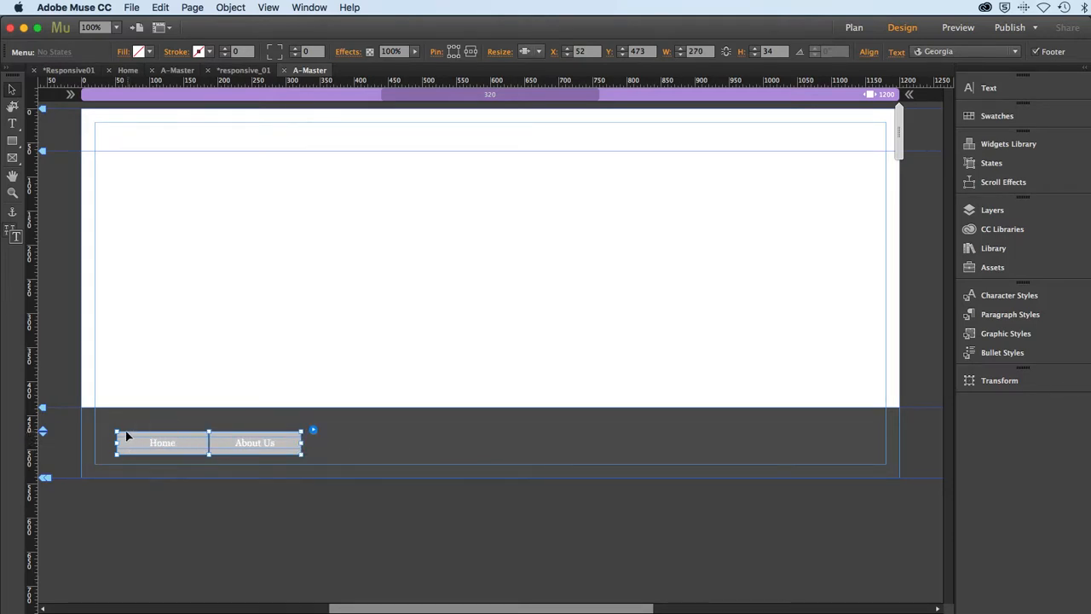
pyautogui.moveTo(130, 433); pyautogui.dragTo(123, 427)
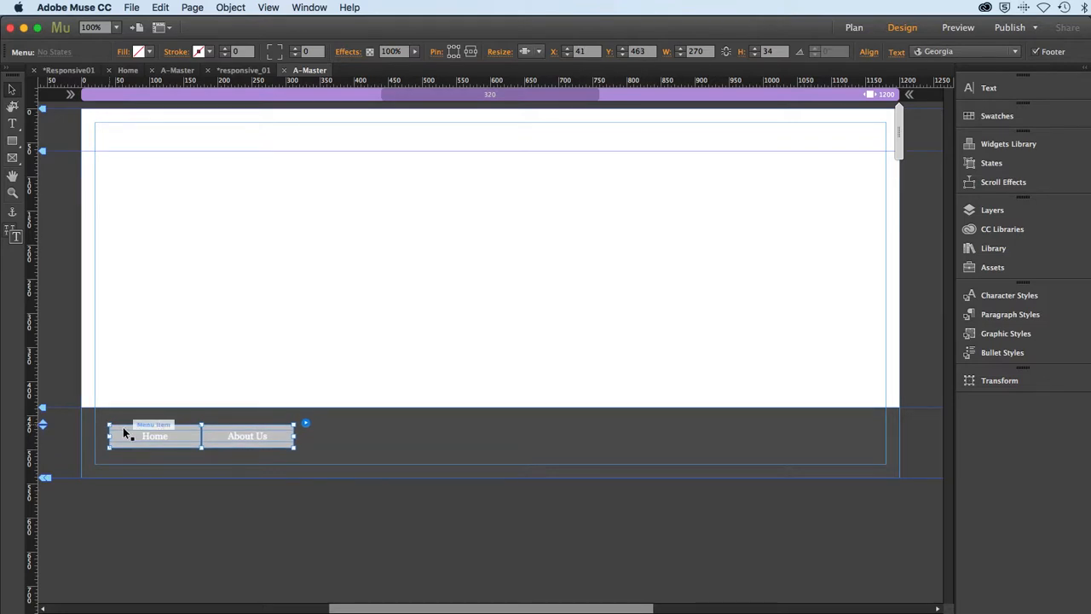
# Remove the fill from the footer's Home menu item in its Normal and Active states.
pyautogui.click(123, 428)
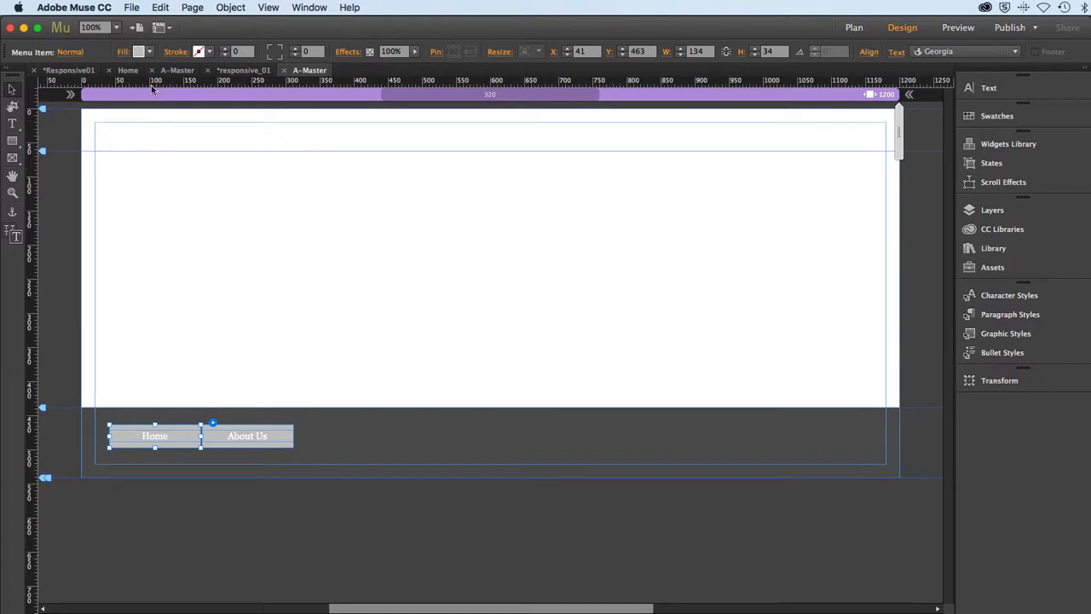
pyautogui.click(149, 52)
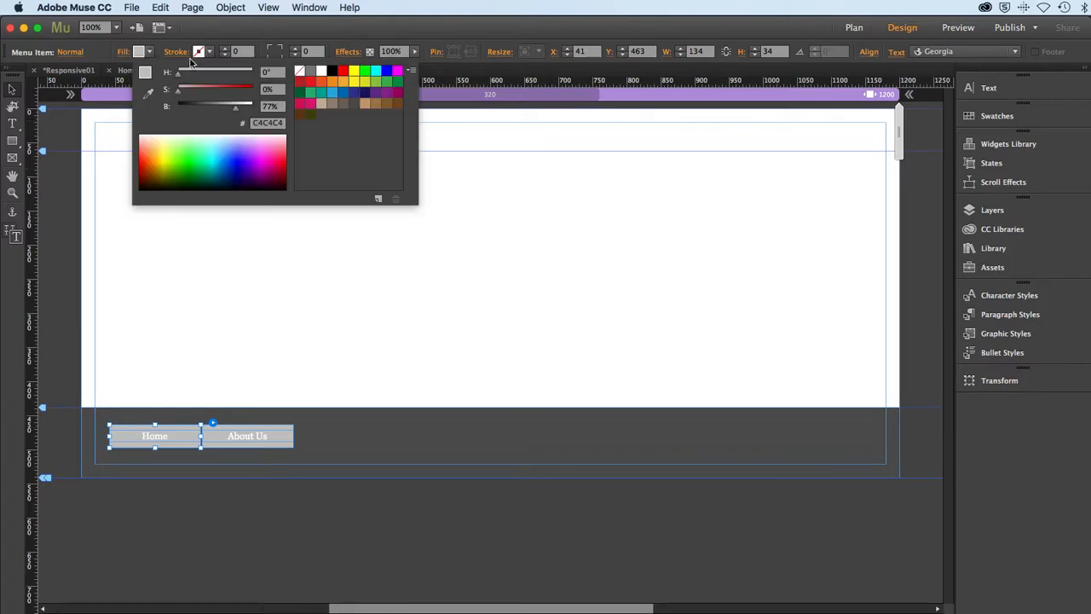
pyautogui.click(298, 72)
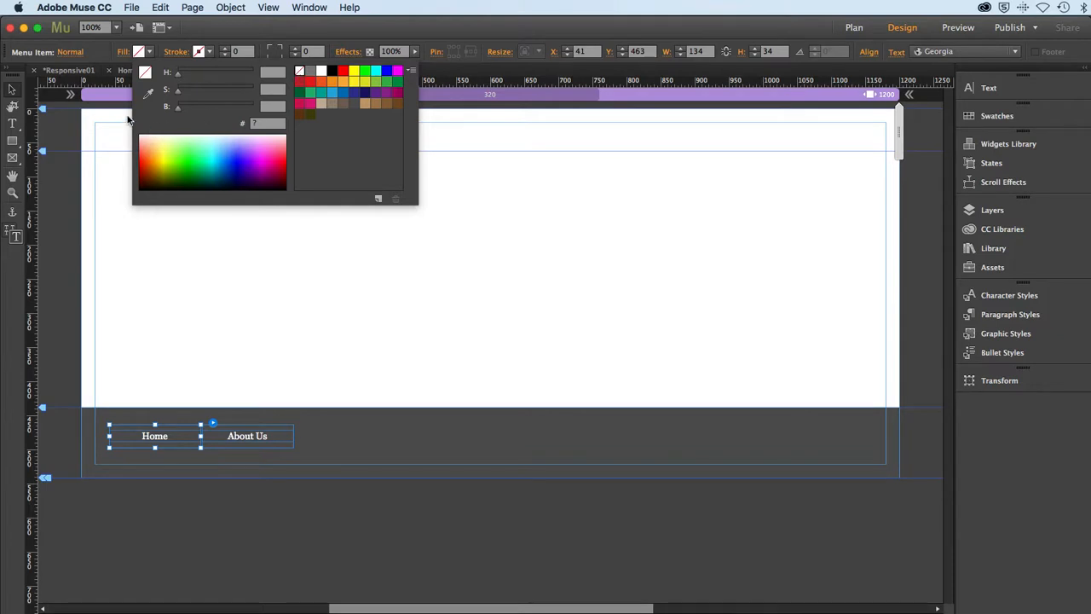
pyautogui.click(75, 53)
pyautogui.click(75, 54)
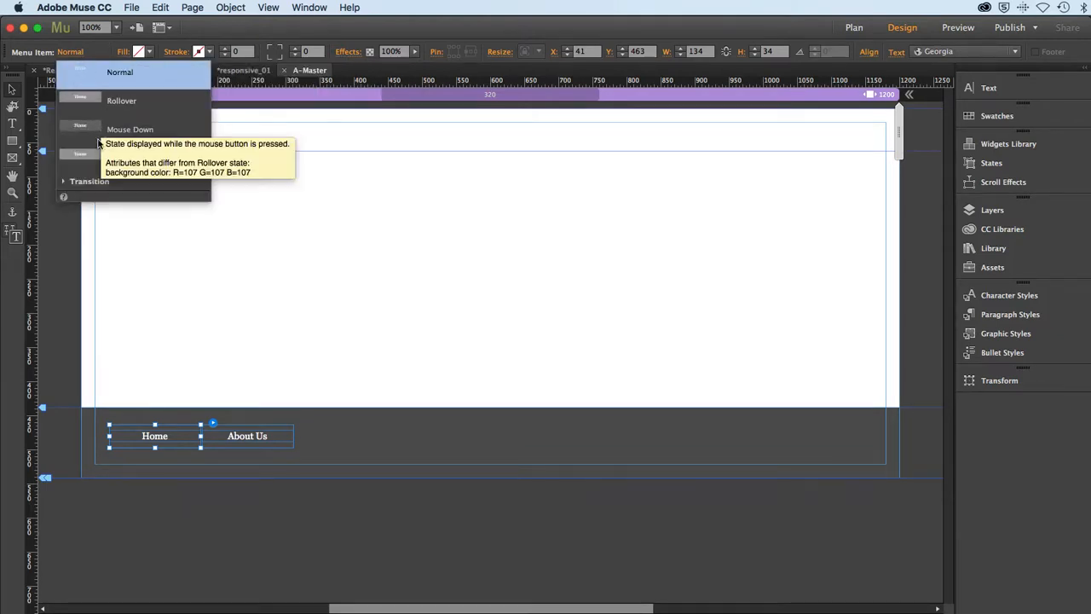
pyautogui.click(92, 157)
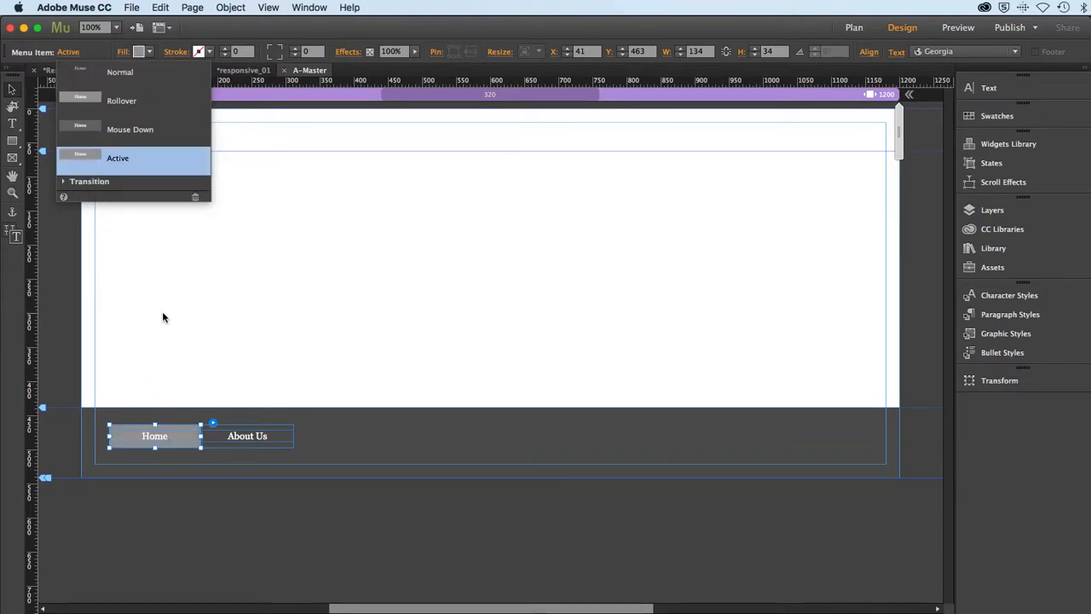
pyautogui.click(150, 52)
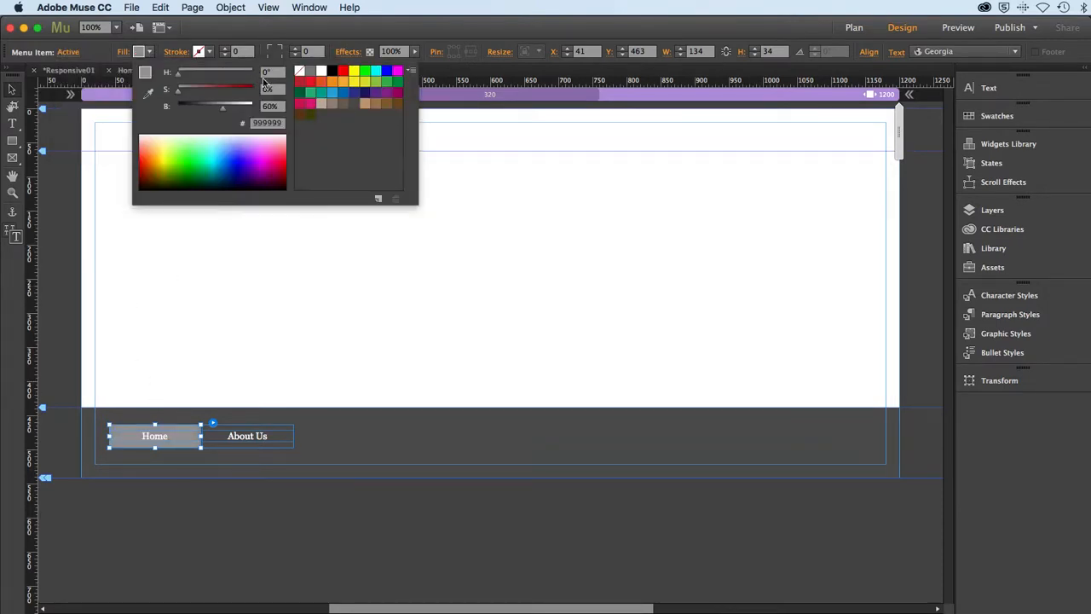
pyautogui.click(300, 71)
# Set the fill to none for the Home menu item's Mouse Down and Rollover states.
pyautogui.click(84, 54)
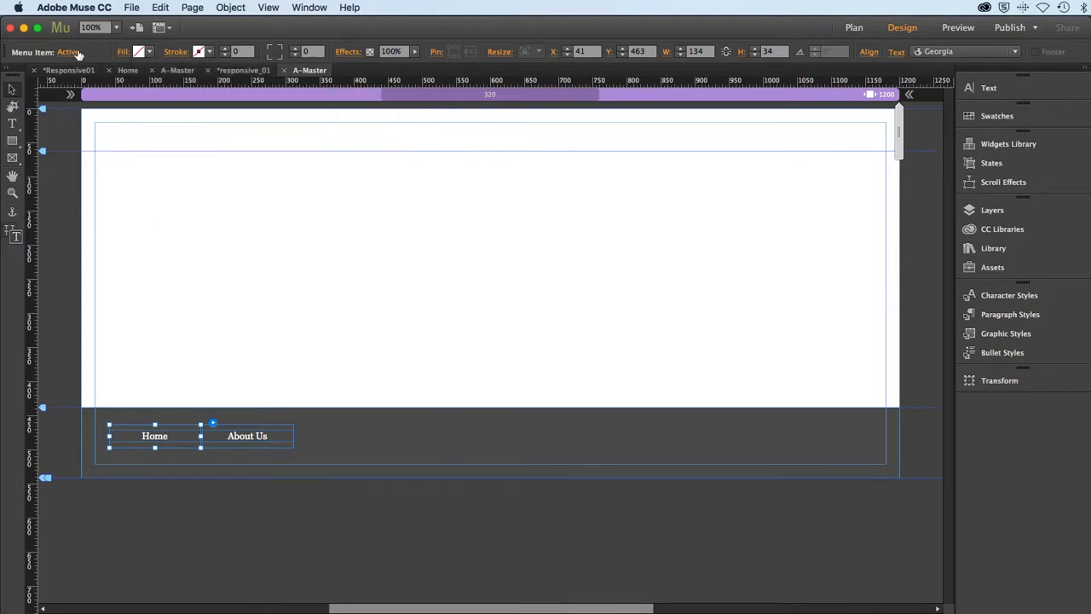
pyautogui.click(79, 53)
pyautogui.click(104, 129)
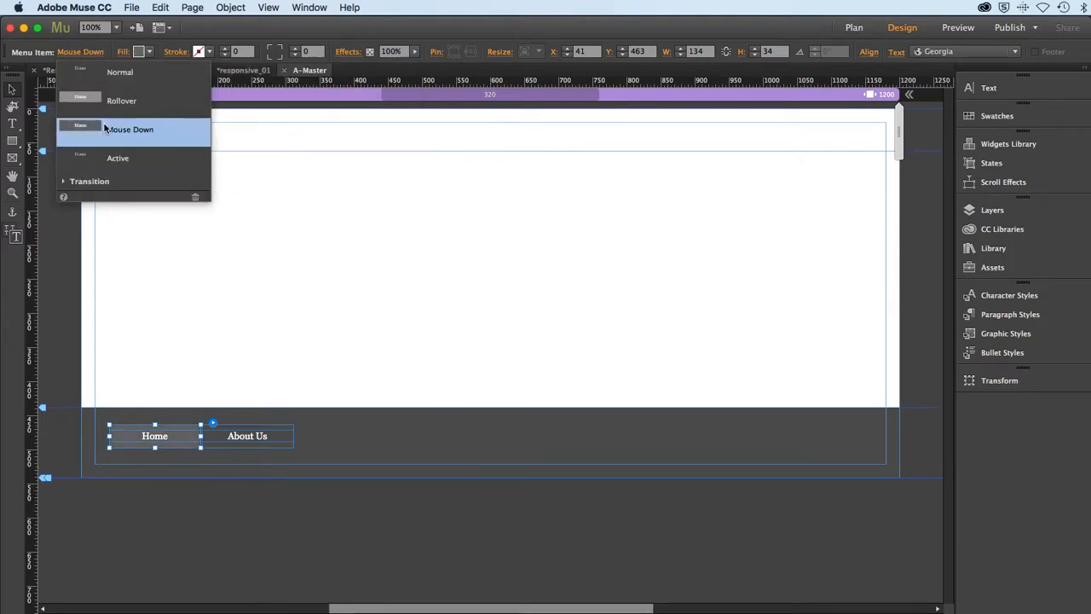
pyautogui.click(149, 52)
pyautogui.click(299, 71)
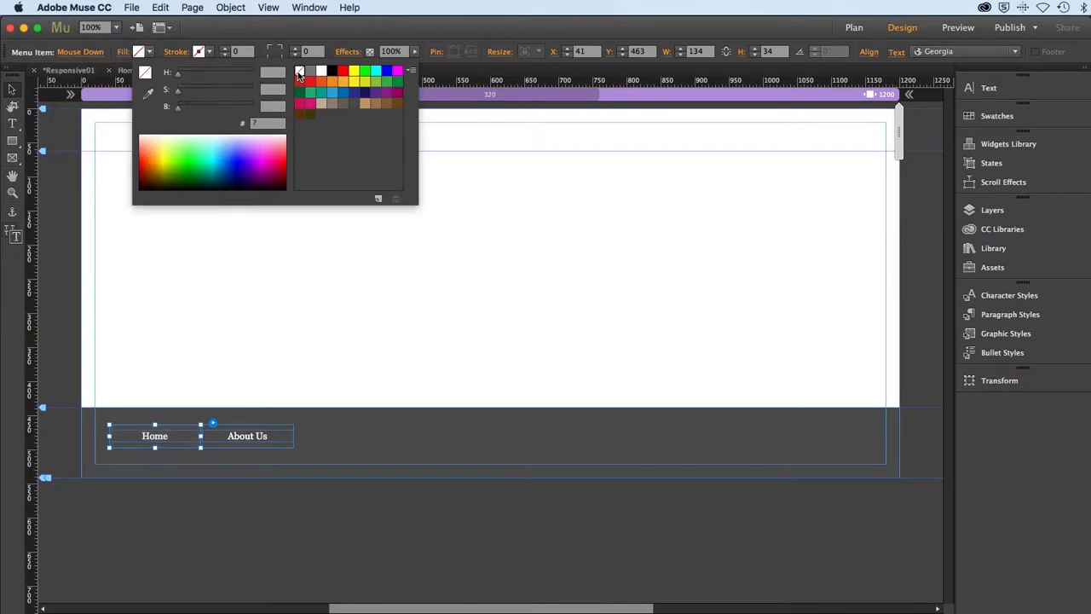
pyautogui.click(99, 52)
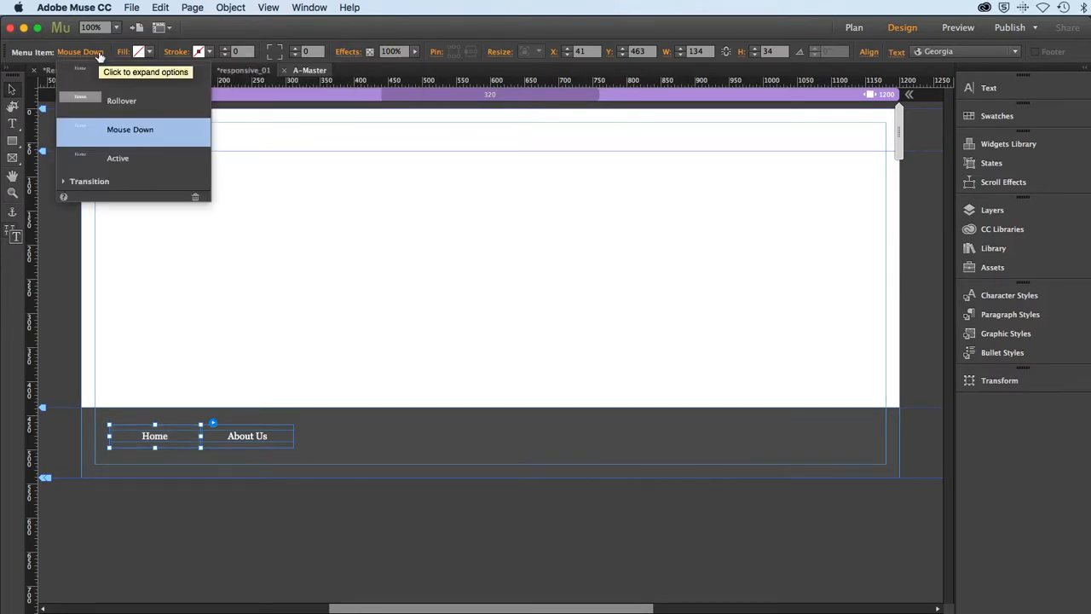
pyautogui.click(117, 101)
pyautogui.click(143, 55)
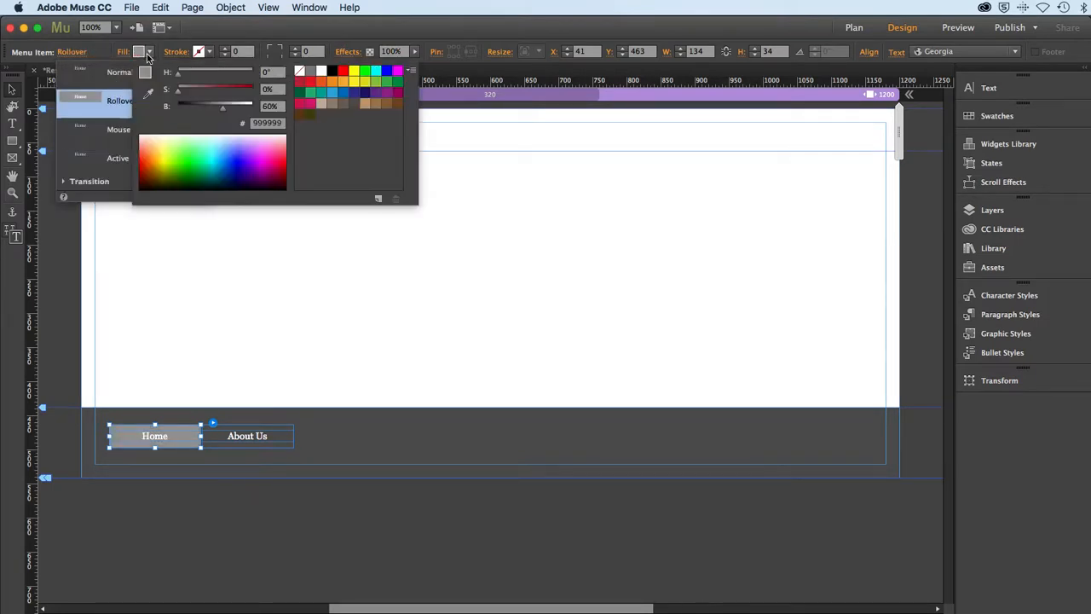
pyautogui.click(300, 71)
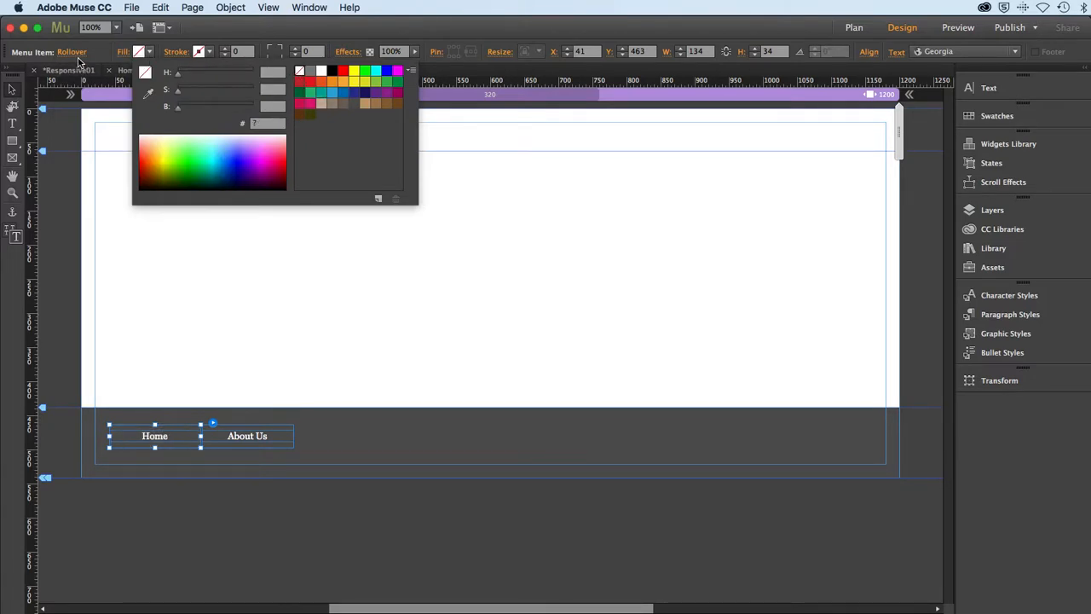
pyautogui.click(108, 279)
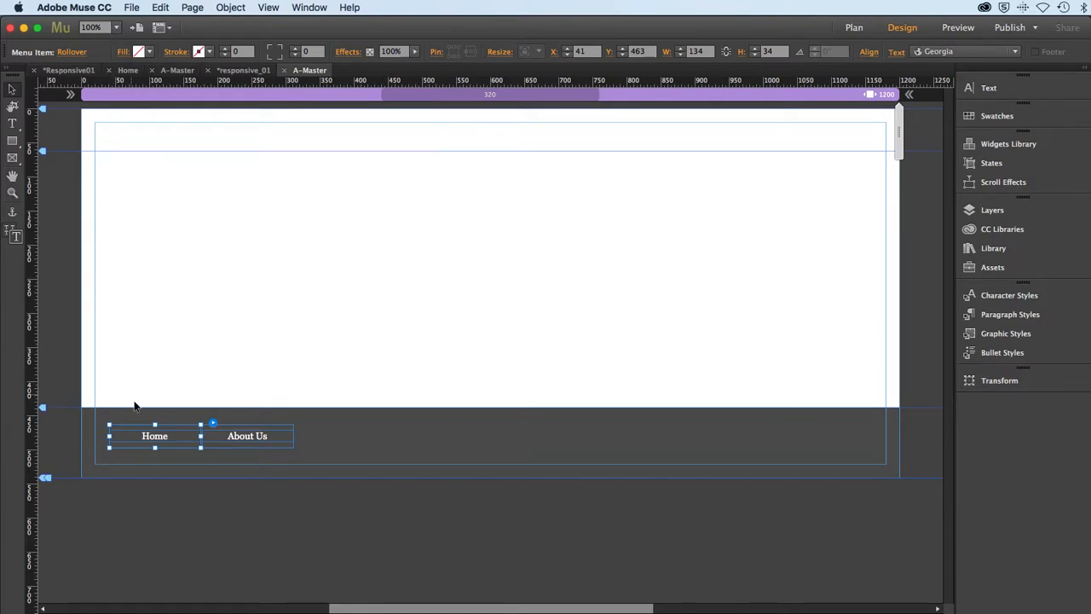
# Change the footer menu's label text to Arial at size 16.
pyautogui.click(157, 439)
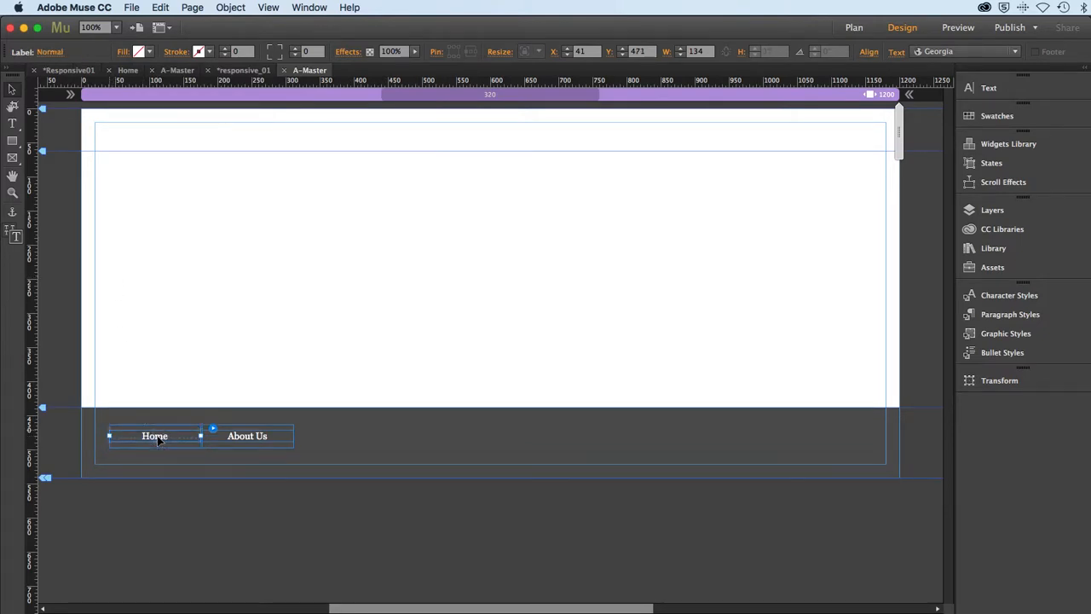
pyautogui.click(158, 439)
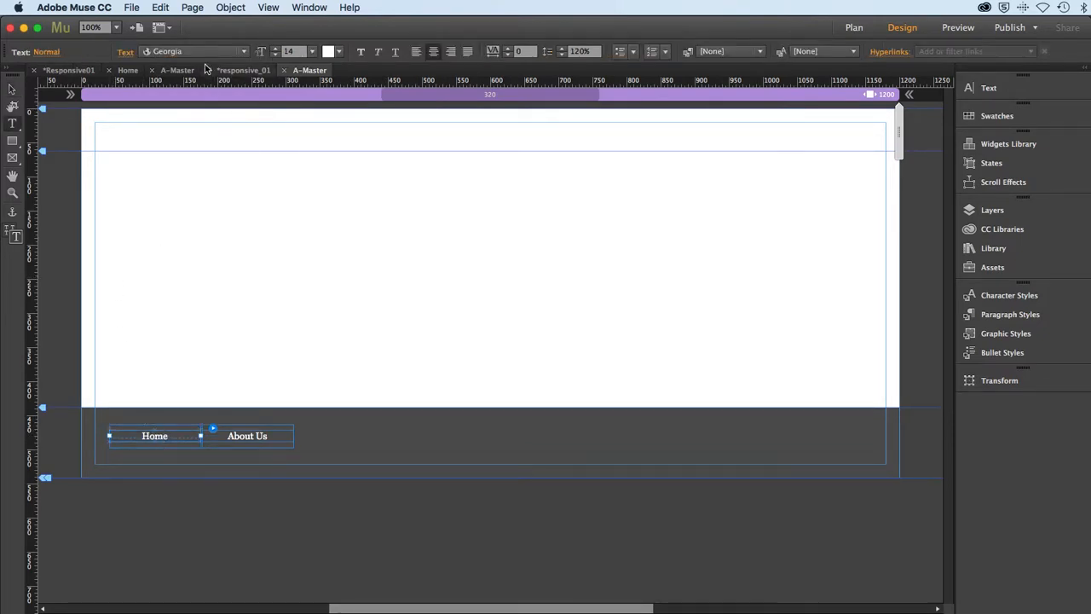
pyautogui.click(243, 51)
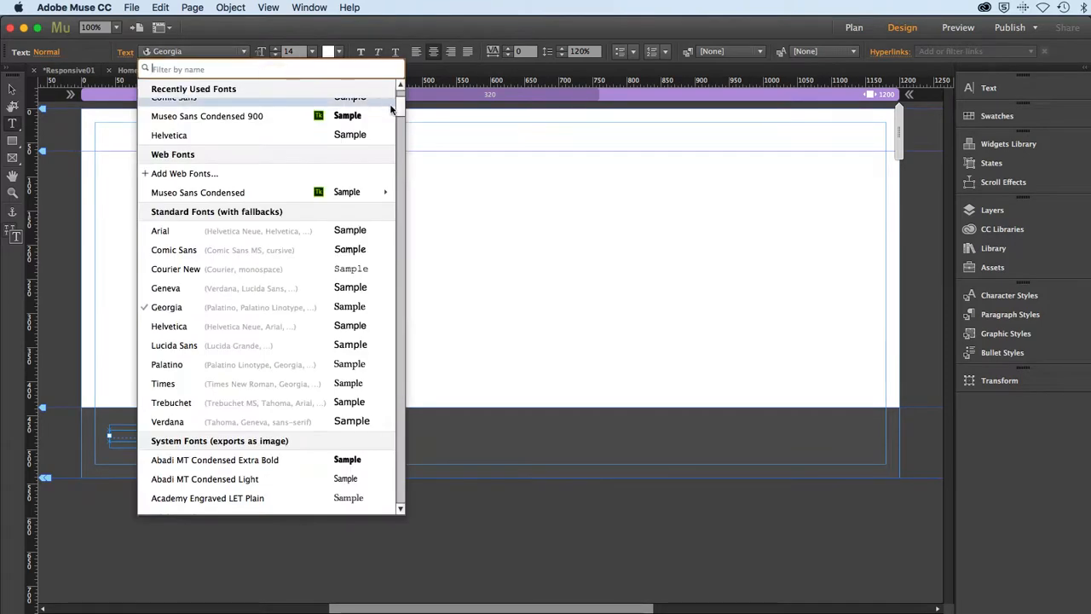
pyautogui.scroll(5, 286, 101)
pyautogui.click(239, 108)
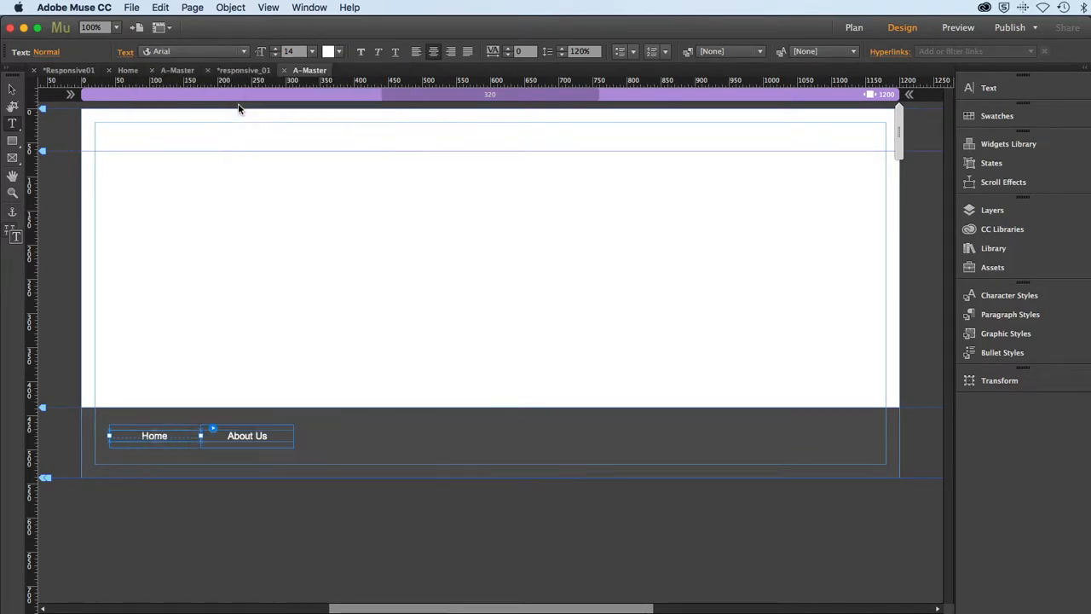
pyautogui.click(275, 48)
pyautogui.click(275, 49)
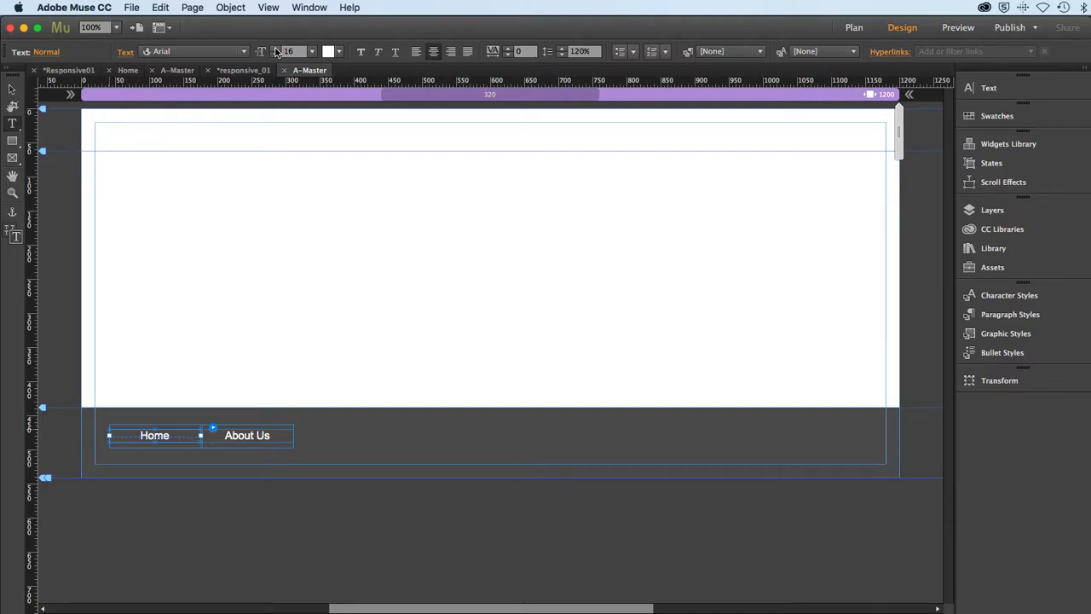
pyautogui.click(11, 89)
pyautogui.click(176, 325)
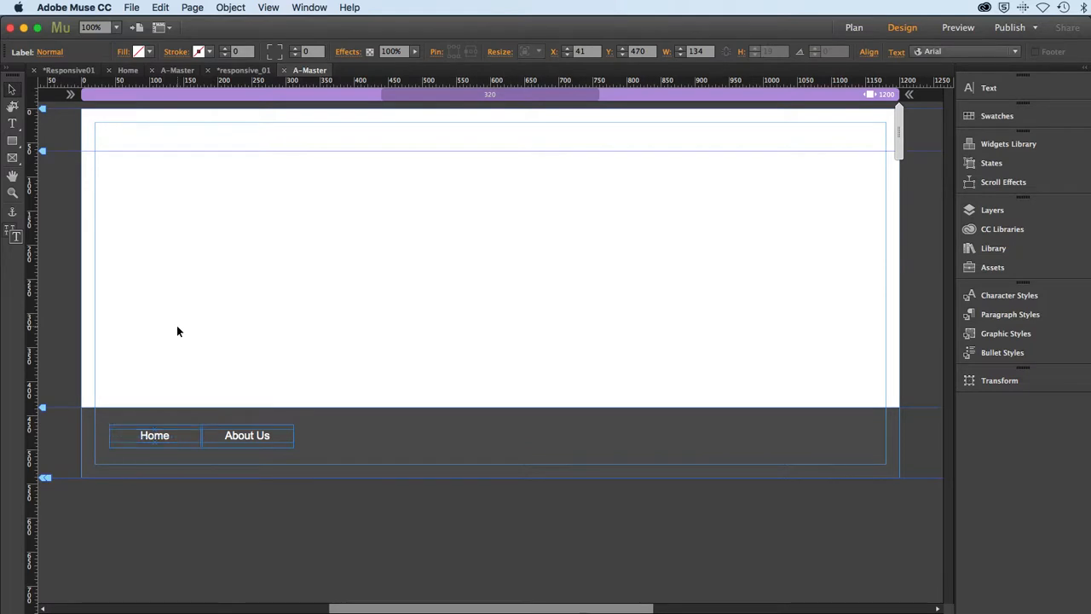
# Lower the opacity of the Home label in its Active state so the text looks dimmed.
pyautogui.click(160, 442)
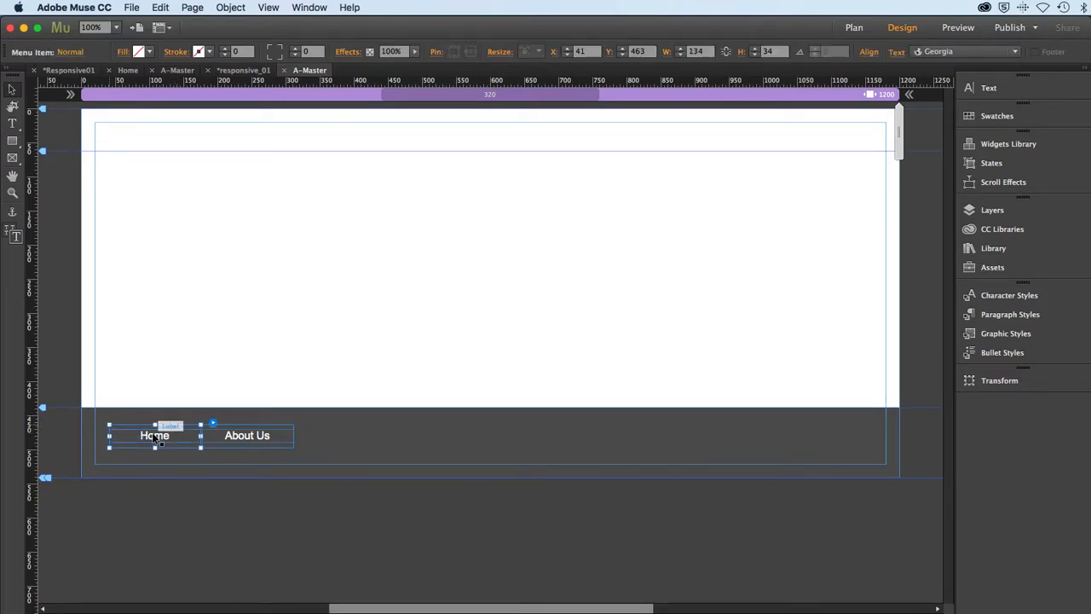
pyautogui.click(154, 438)
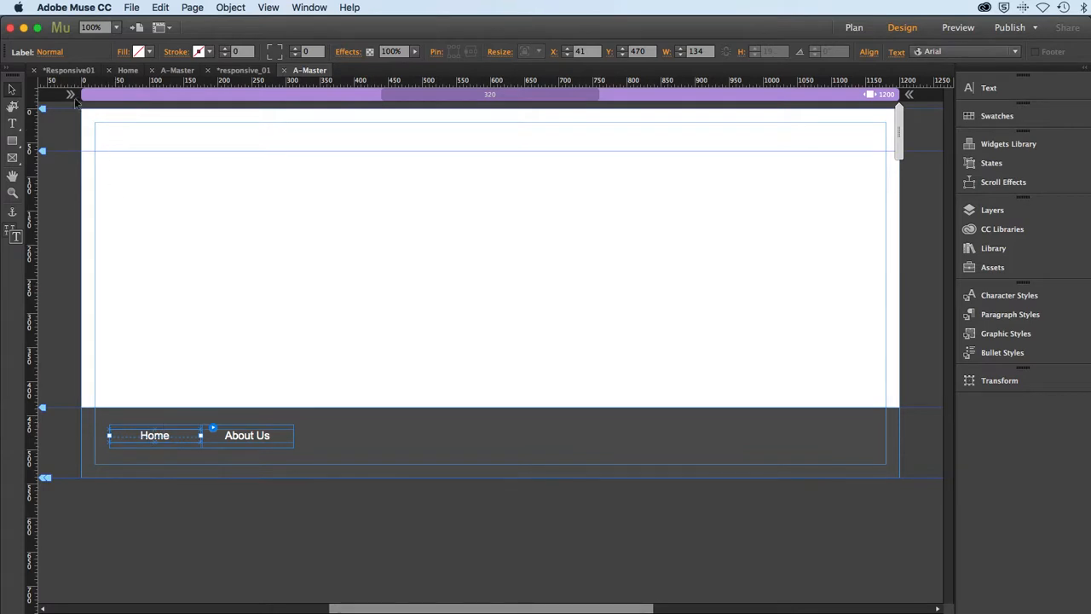
pyautogui.click(56, 53)
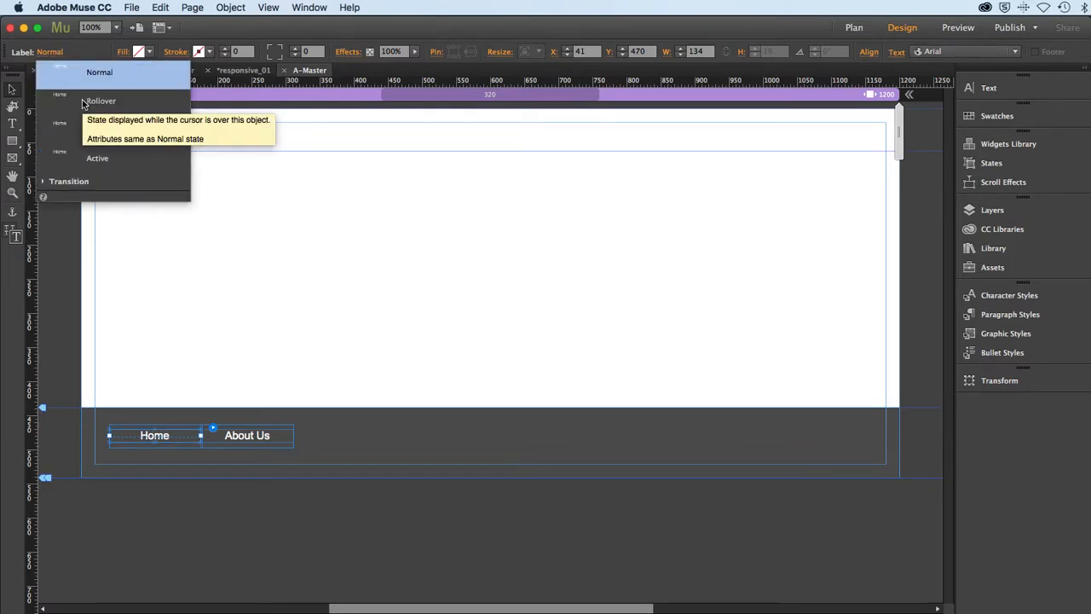
pyautogui.click(96, 162)
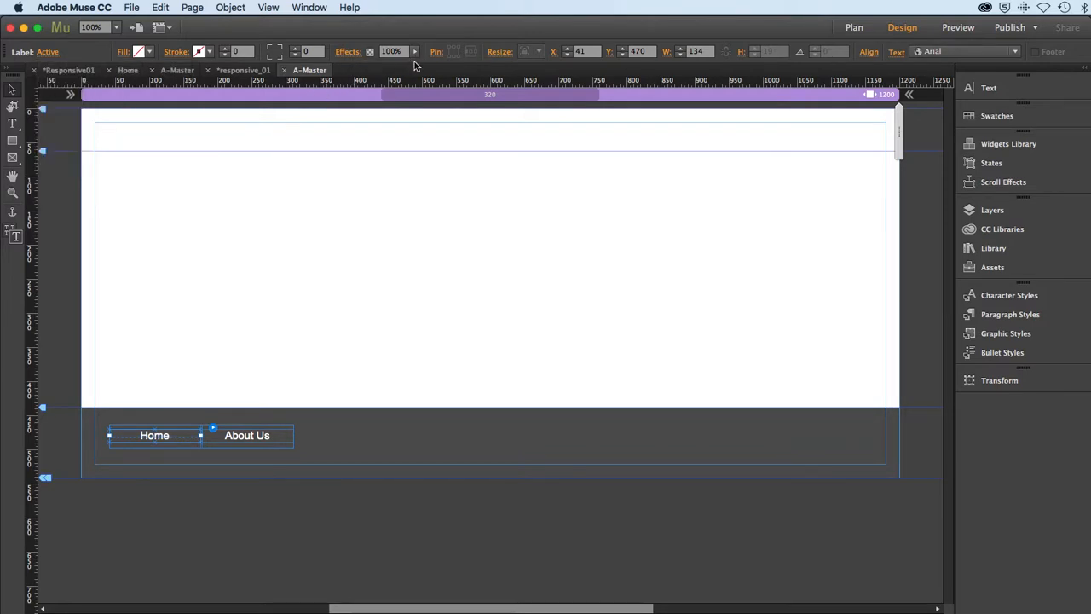
pyautogui.moveTo(415, 63); pyautogui.dragTo(391, 69)
pyautogui.moveTo(389, 68); pyautogui.dragTo(387, 69)
pyautogui.click(192, 240)
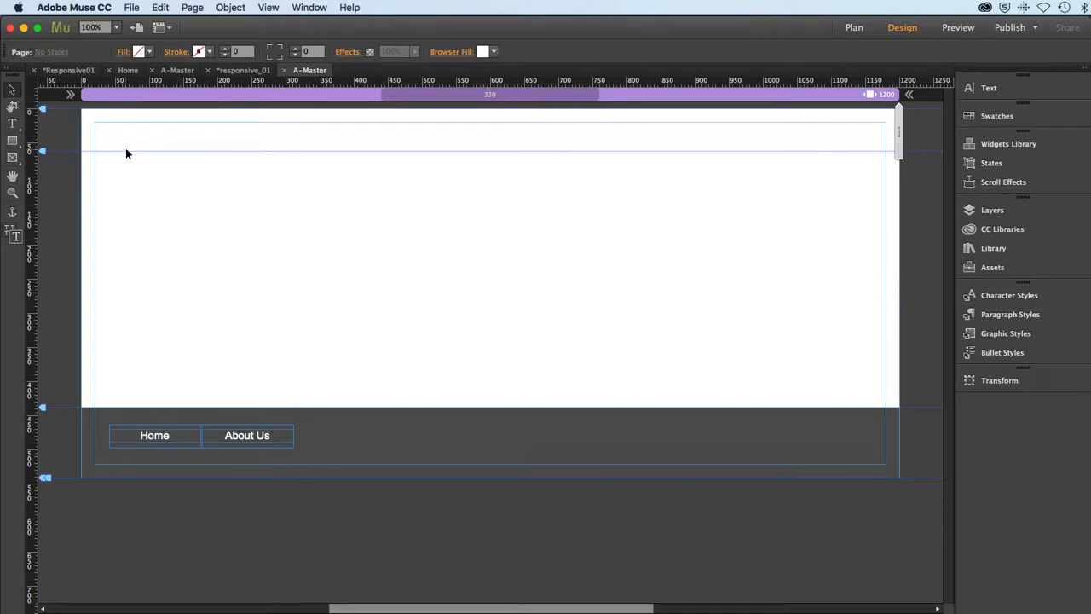
# Check the Home menu item's Active state and test the Home and About Us links in a page preview.
pyautogui.click(154, 440)
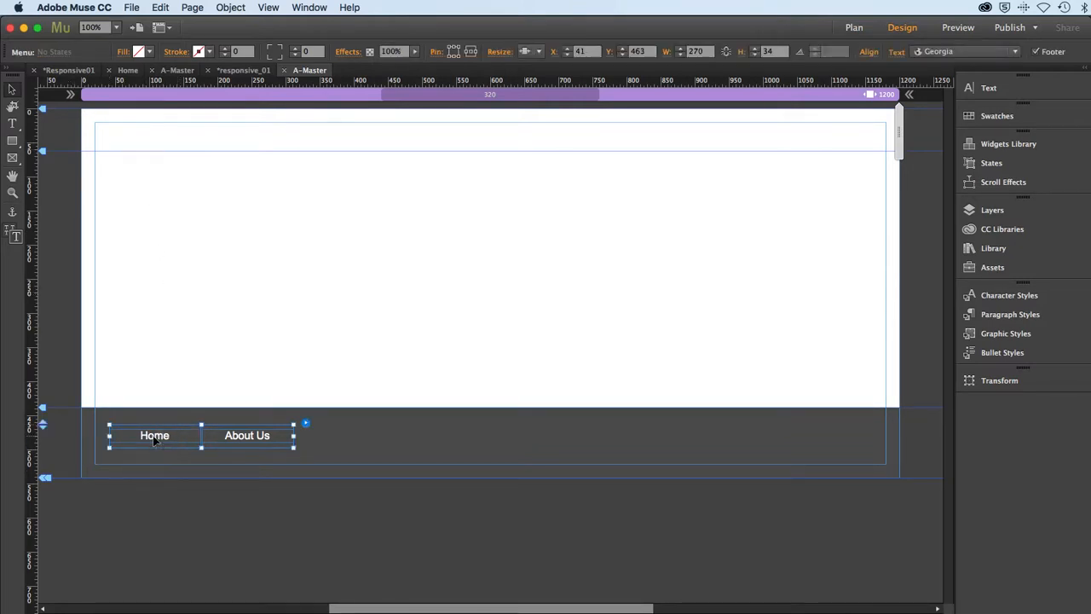
pyautogui.click(153, 439)
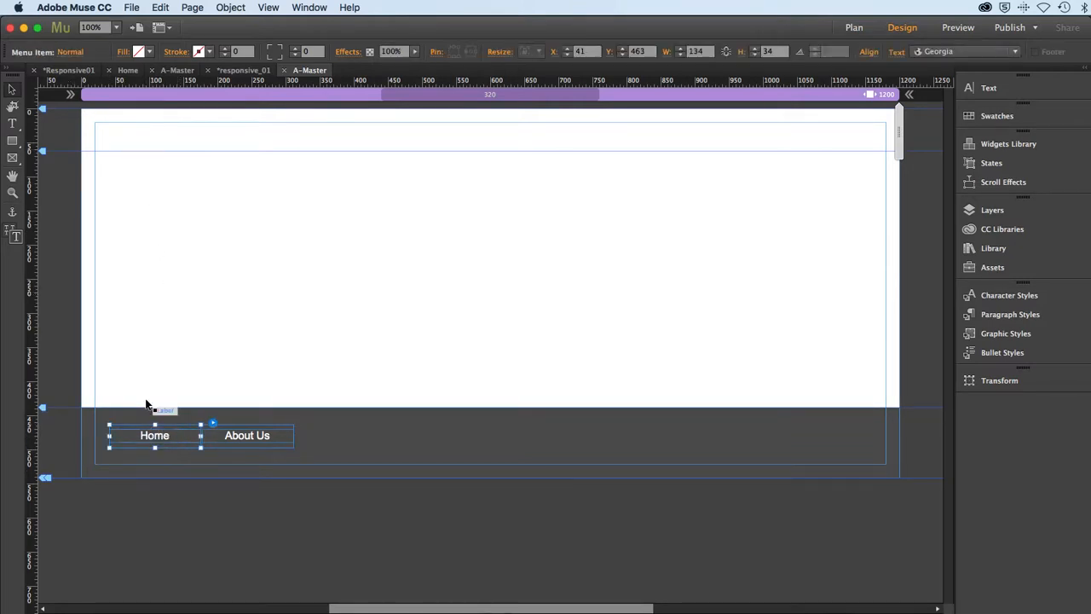
pyautogui.click(71, 53)
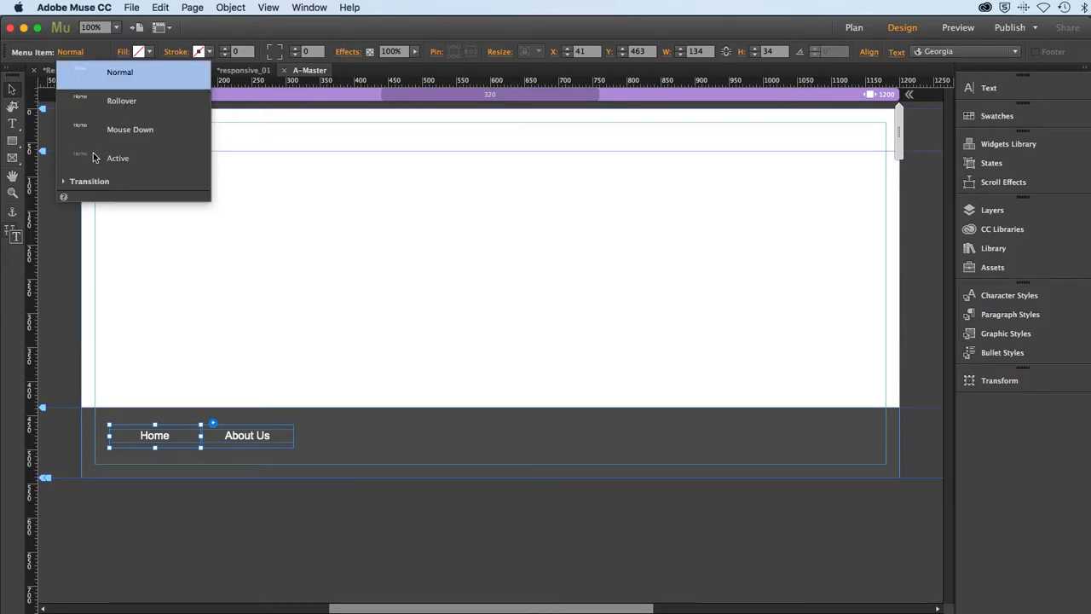
pyautogui.click(94, 157)
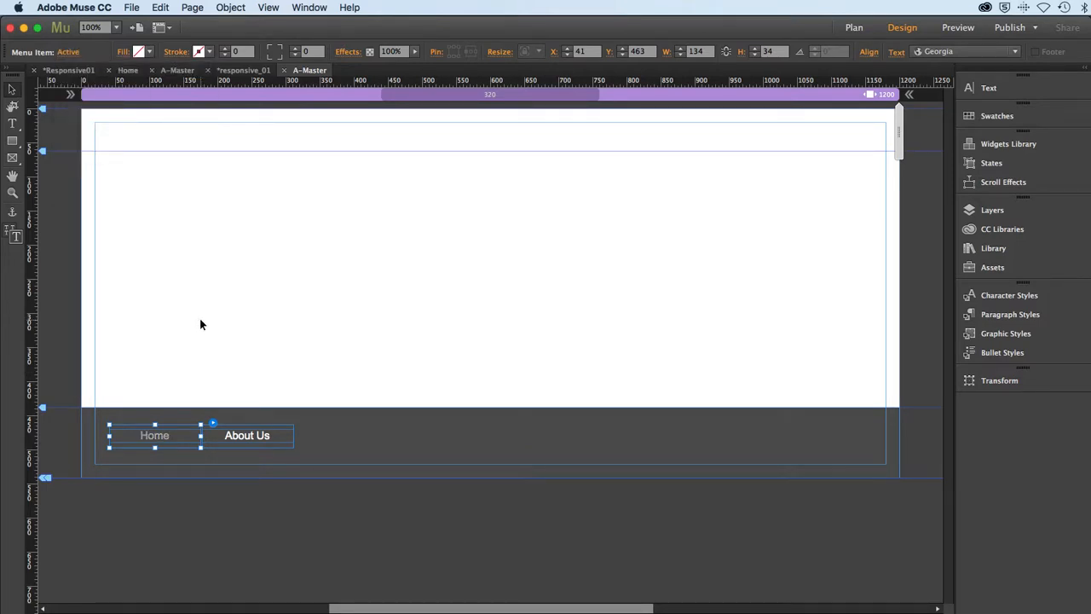
pyautogui.click(201, 324)
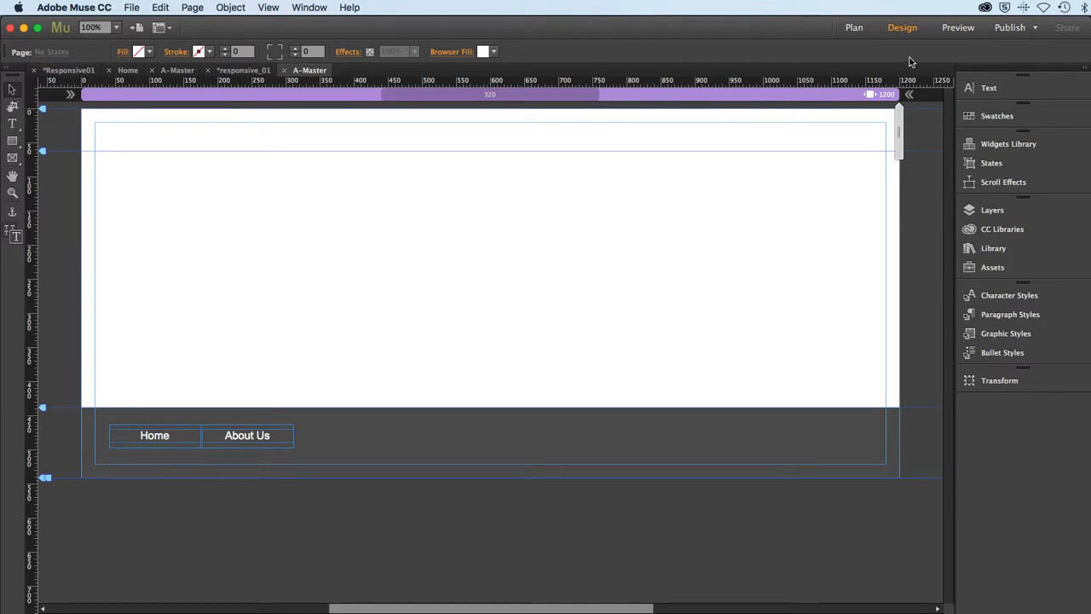
pyautogui.click(953, 31)
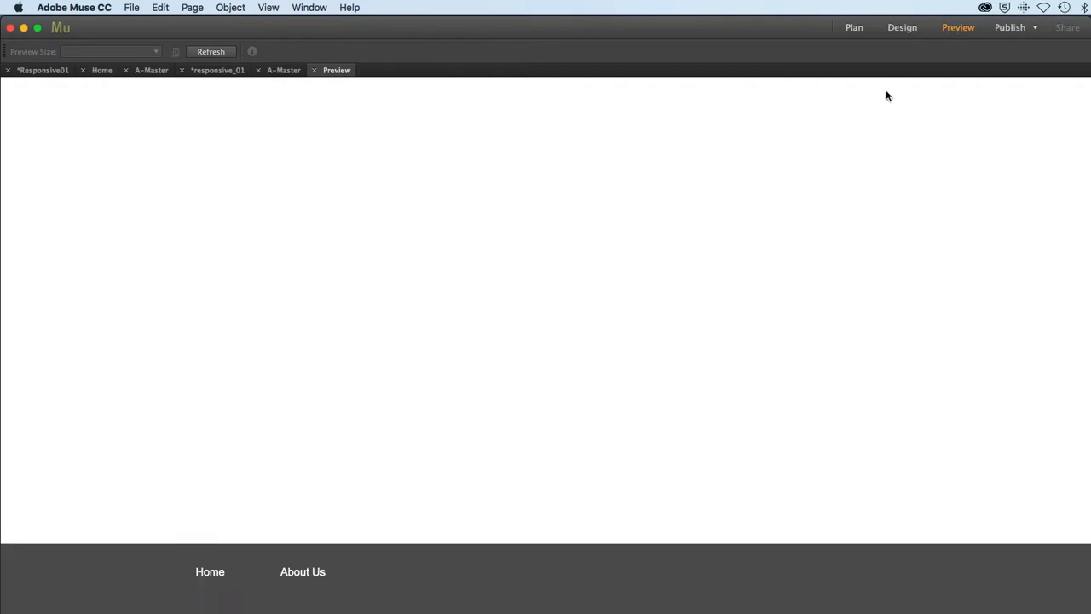
pyautogui.click(307, 581)
pyautogui.click(213, 580)
pyautogui.click(314, 70)
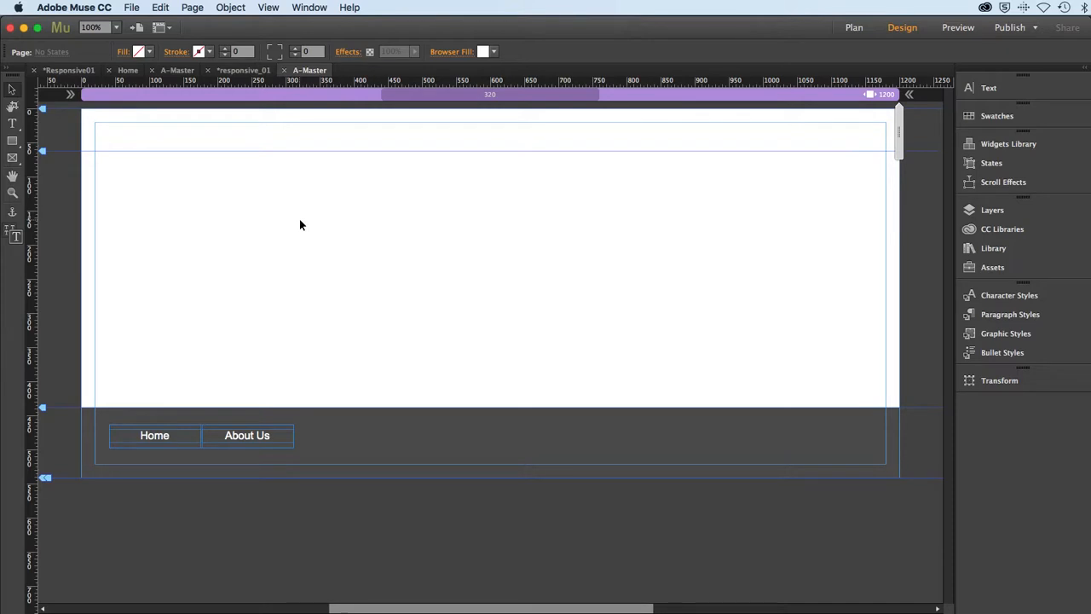
# Move the footer menu to the page margin at about X 20, Y 465.
pyautogui.click(210, 440)
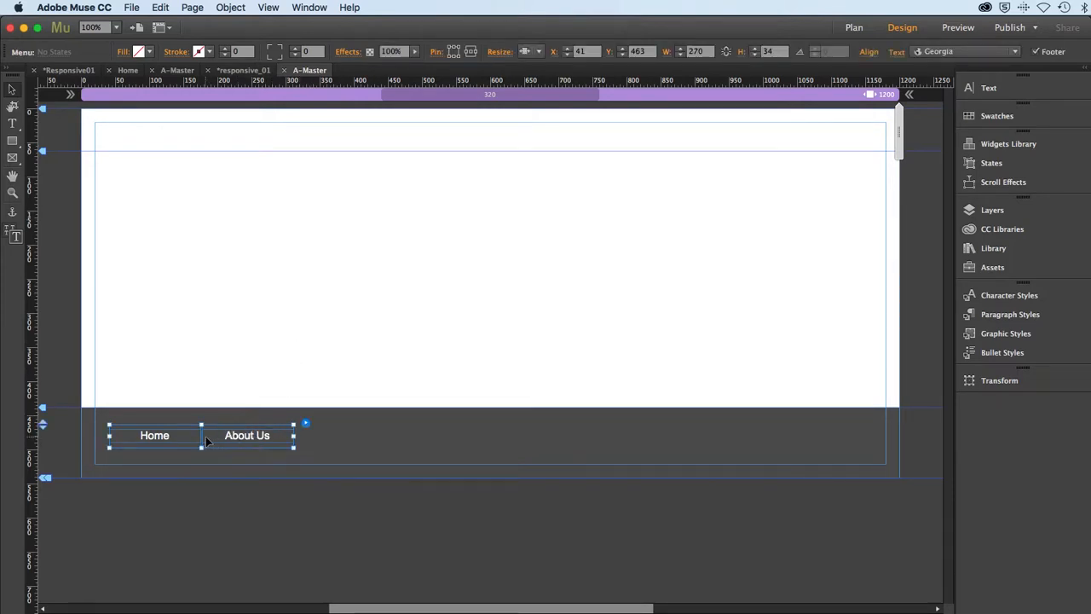
pyautogui.moveTo(204, 443); pyautogui.dragTo(195, 442)
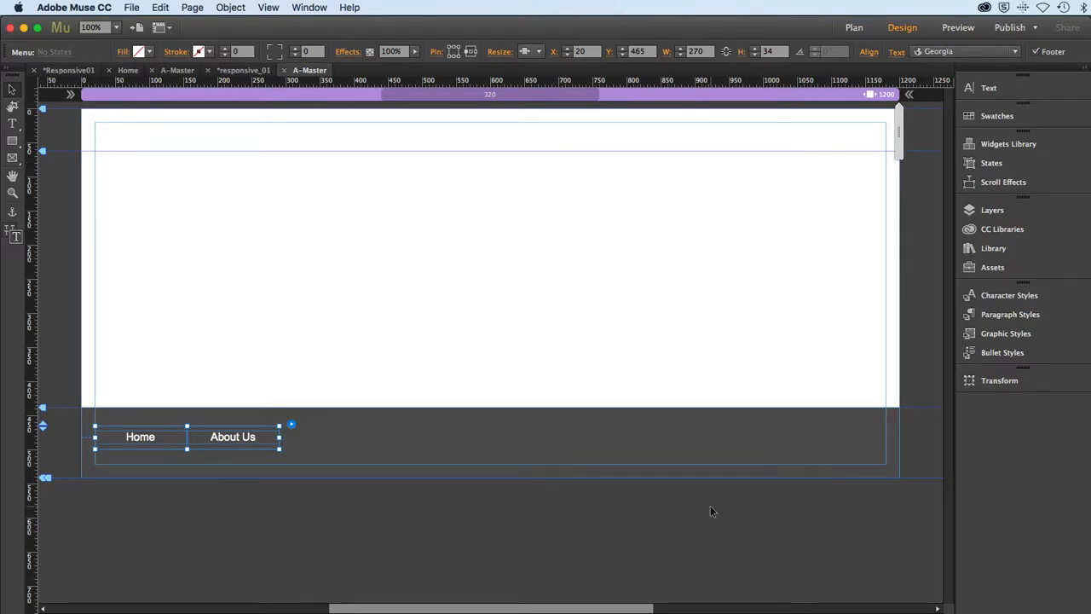
# Add a Twitter Follow social widget to the footer at about X 921, Y 470, pinned to the right, and save the site.
pyautogui.click(969, 146)
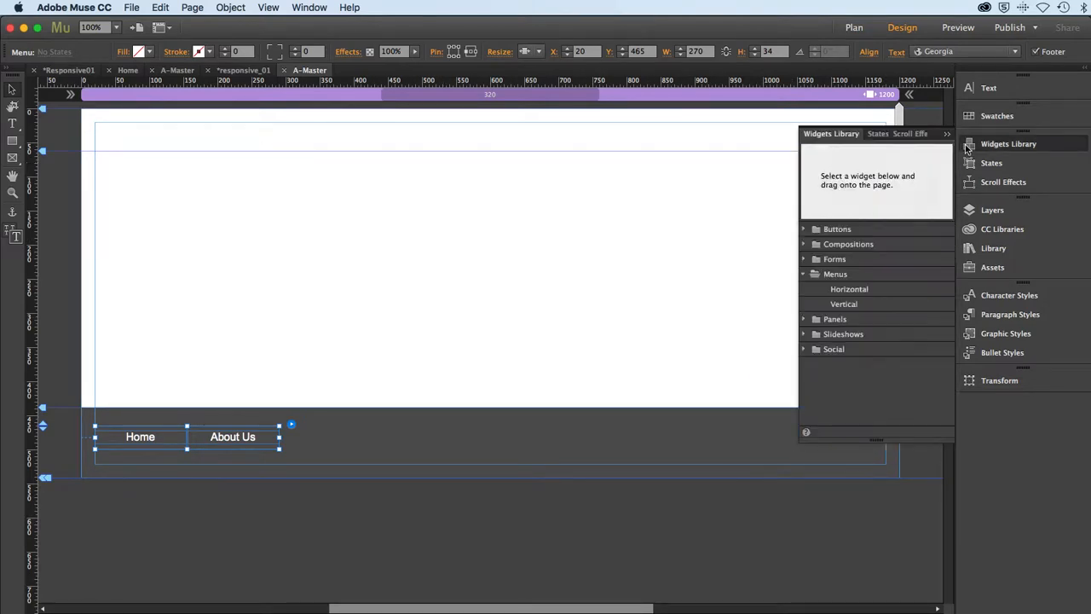
pyautogui.click(805, 349)
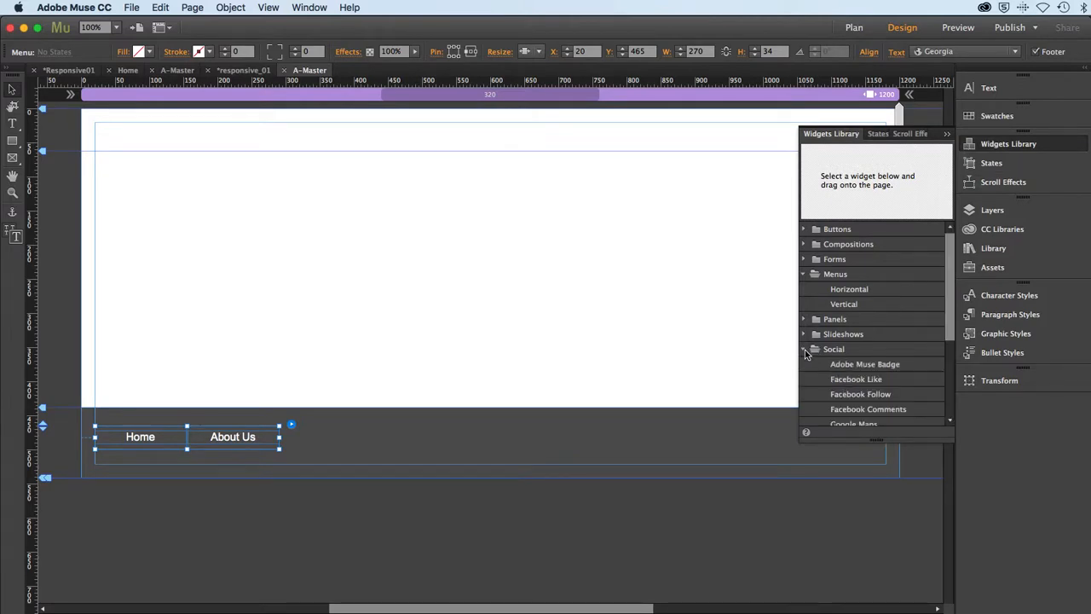
pyautogui.moveTo(952, 310); pyautogui.dragTo(949, 379)
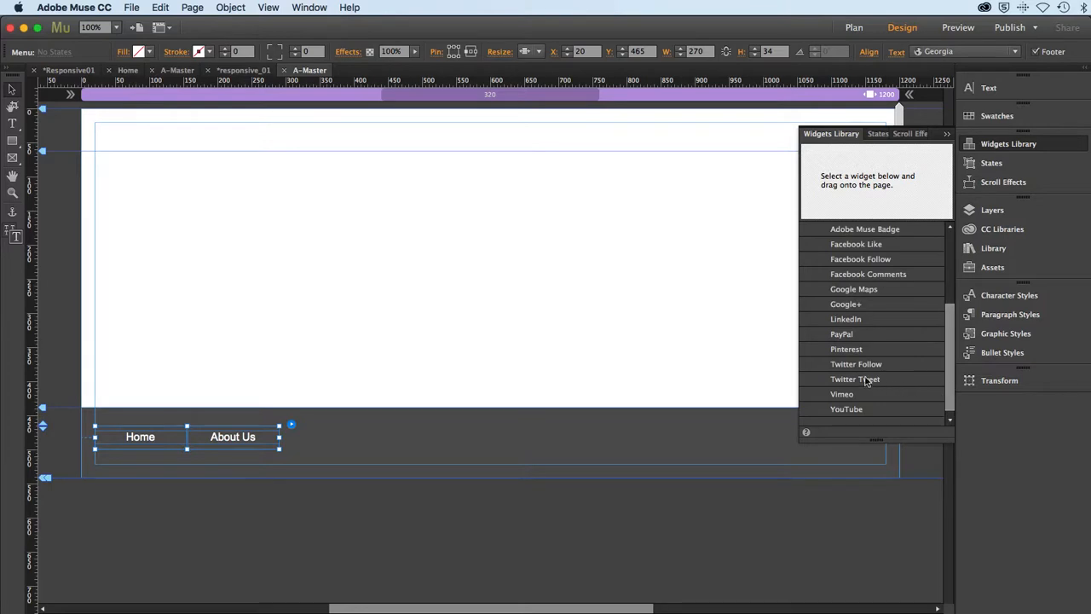
pyautogui.moveTo(856, 367); pyautogui.dragTo(634, 437)
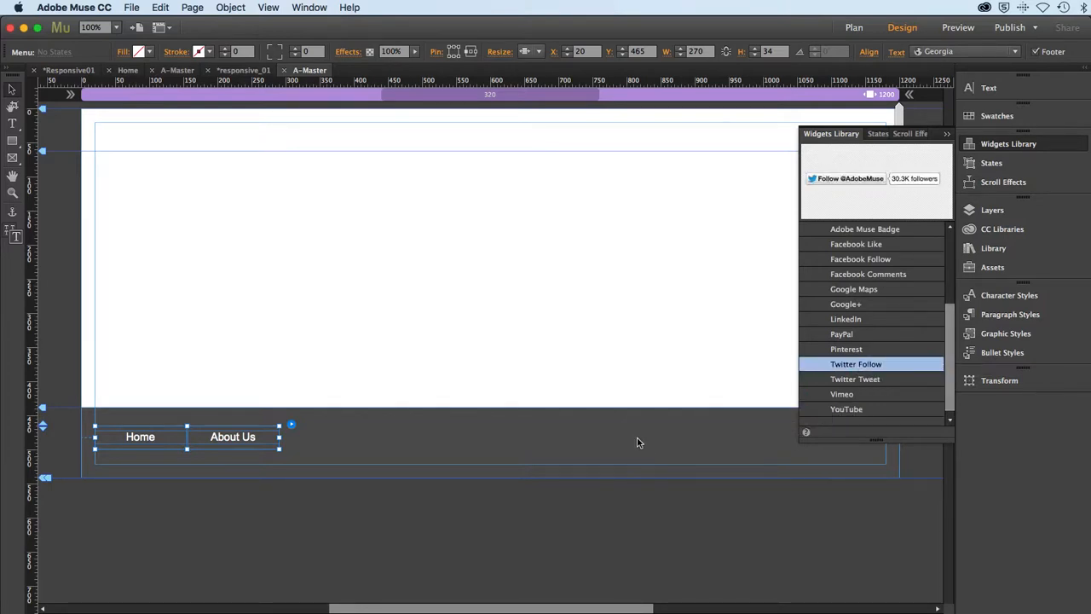
pyautogui.click(993, 145)
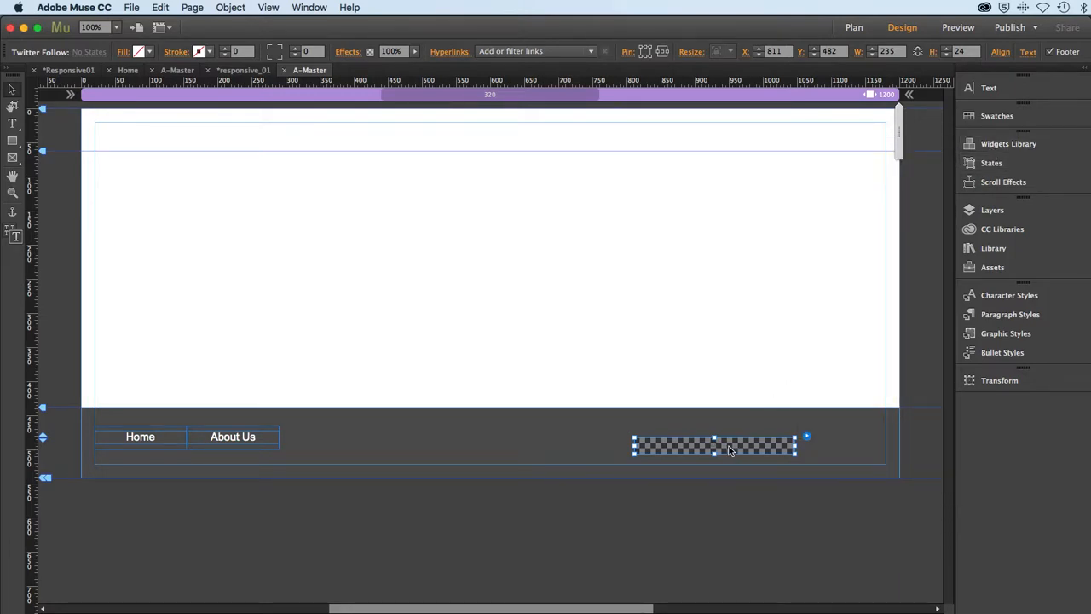
pyautogui.moveTo(746, 449); pyautogui.dragTo(822, 439)
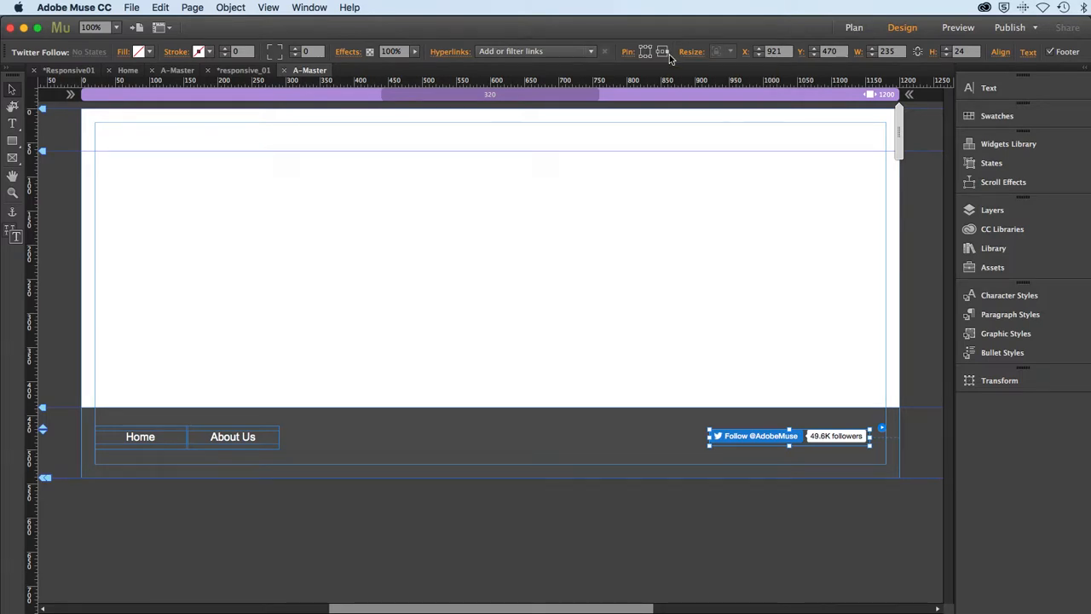
pyautogui.click(131, 7)
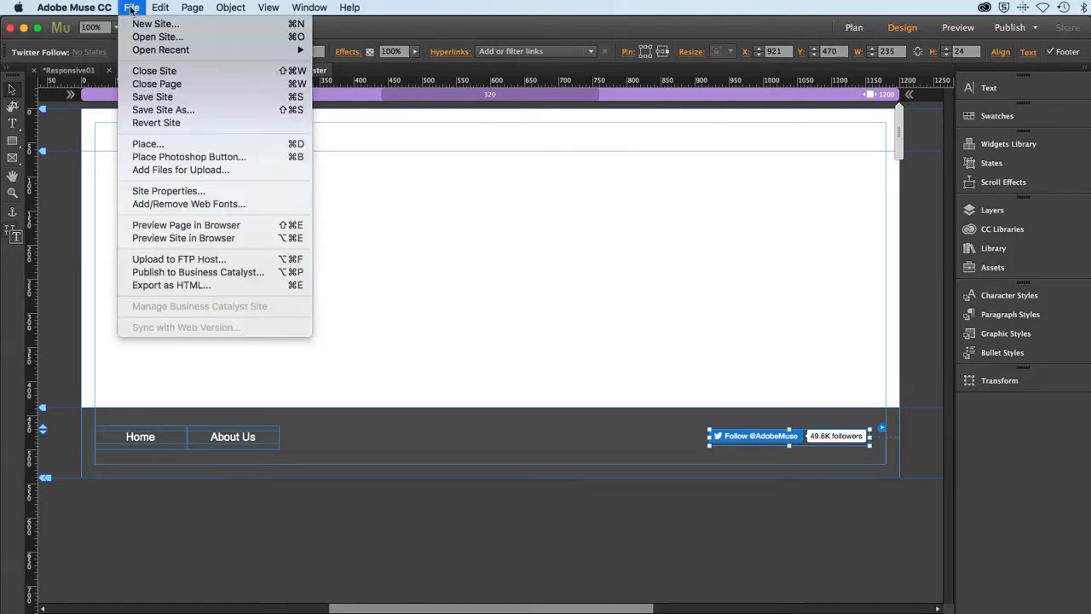
pyautogui.click(146, 100)
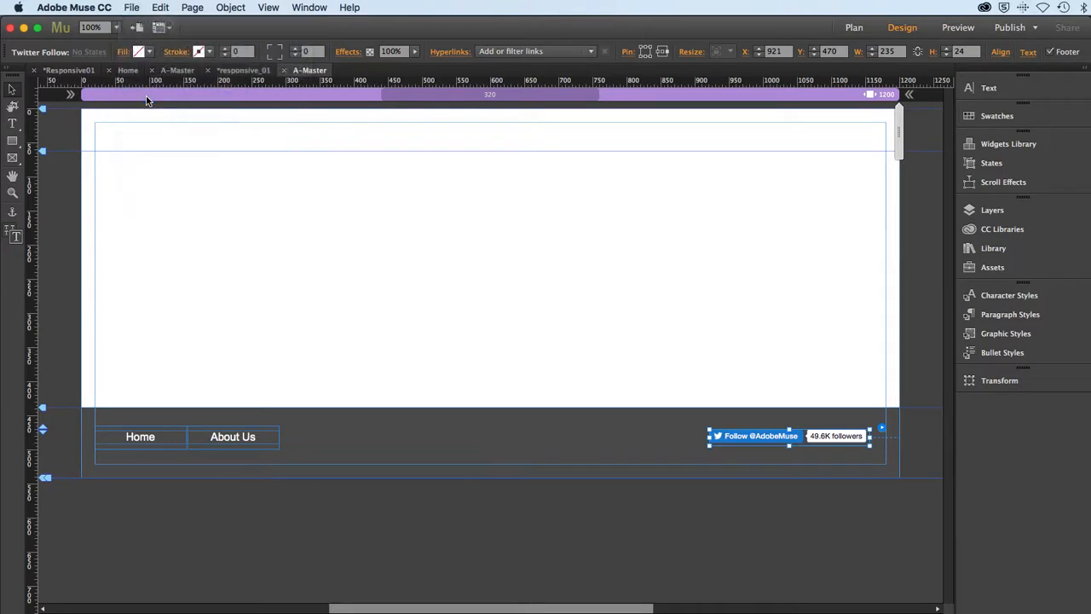
# Preview the page in the browser and narrow the window to check how the footer menu and Twitter widget respond.
pyautogui.click(132, 8)
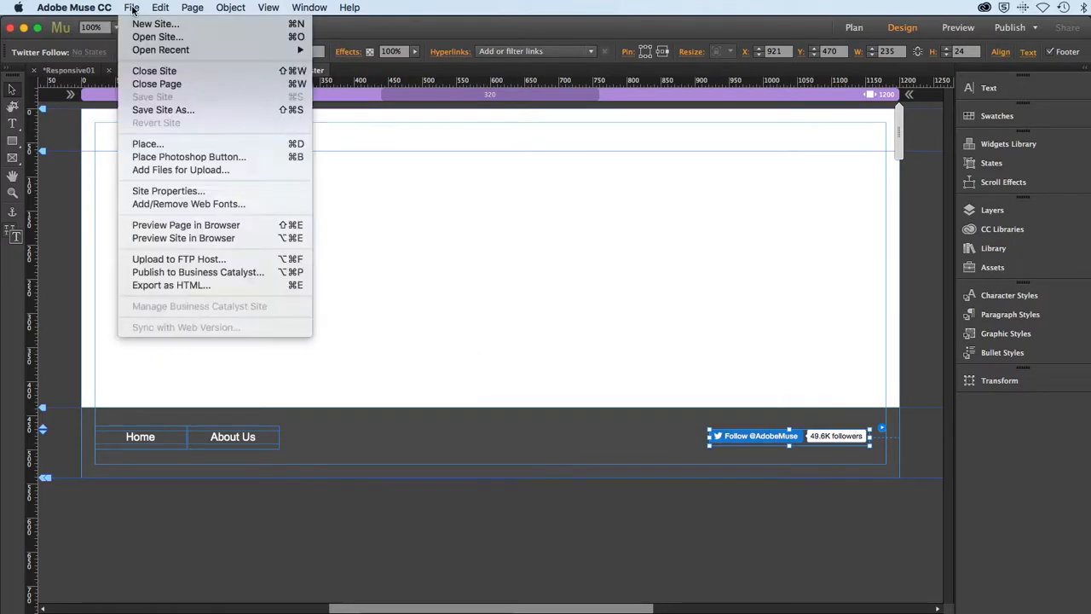
pyautogui.click(152, 225)
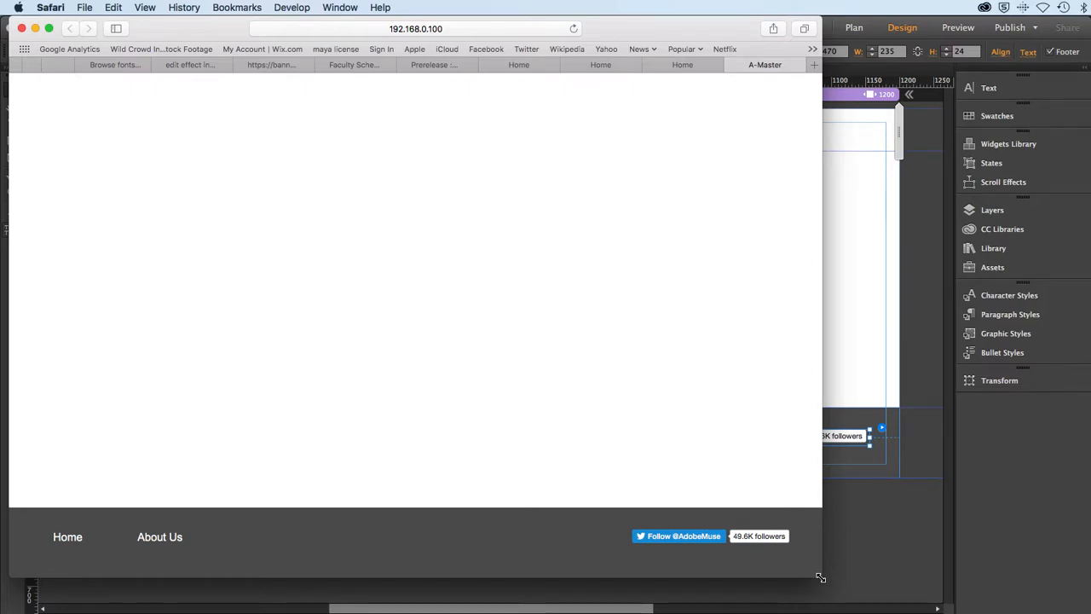
pyautogui.moveTo(820, 578); pyautogui.dragTo(708, 562)
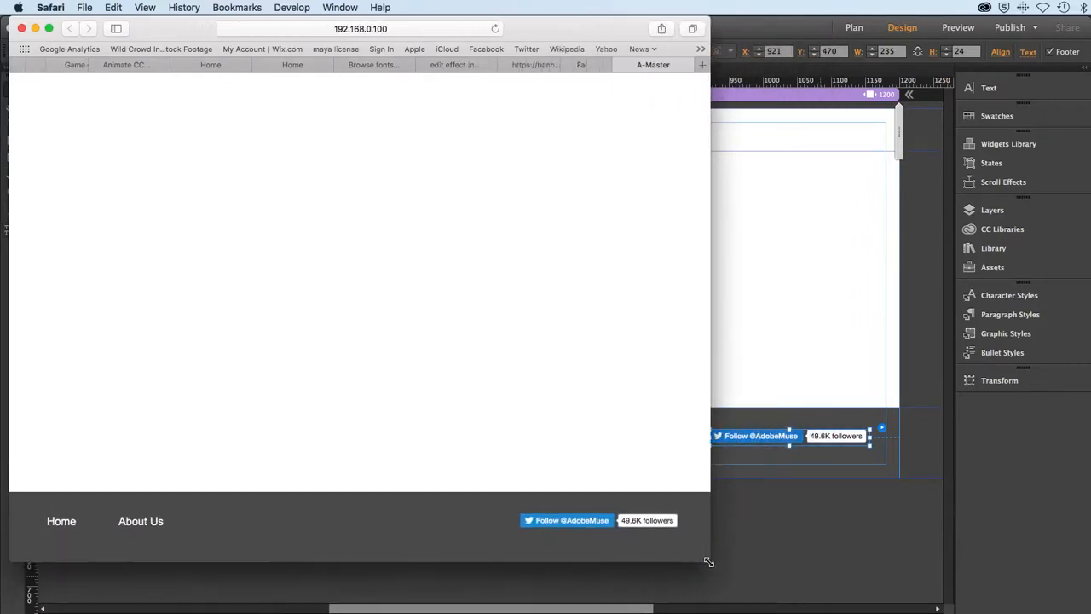
pyautogui.click(803, 537)
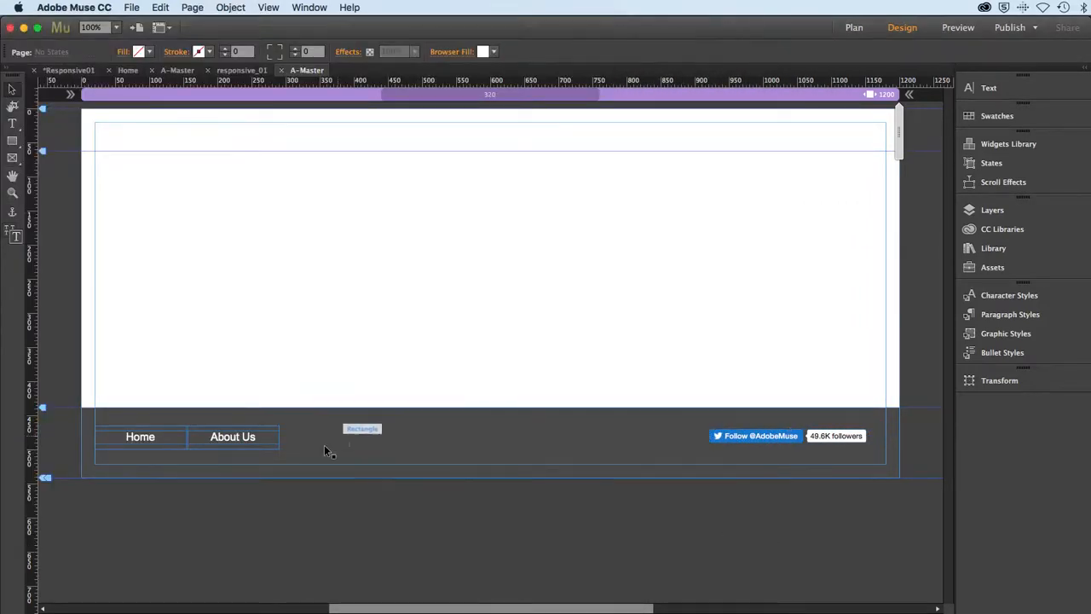
# Set the footer menu's Resize option to None.
pyautogui.click(265, 440)
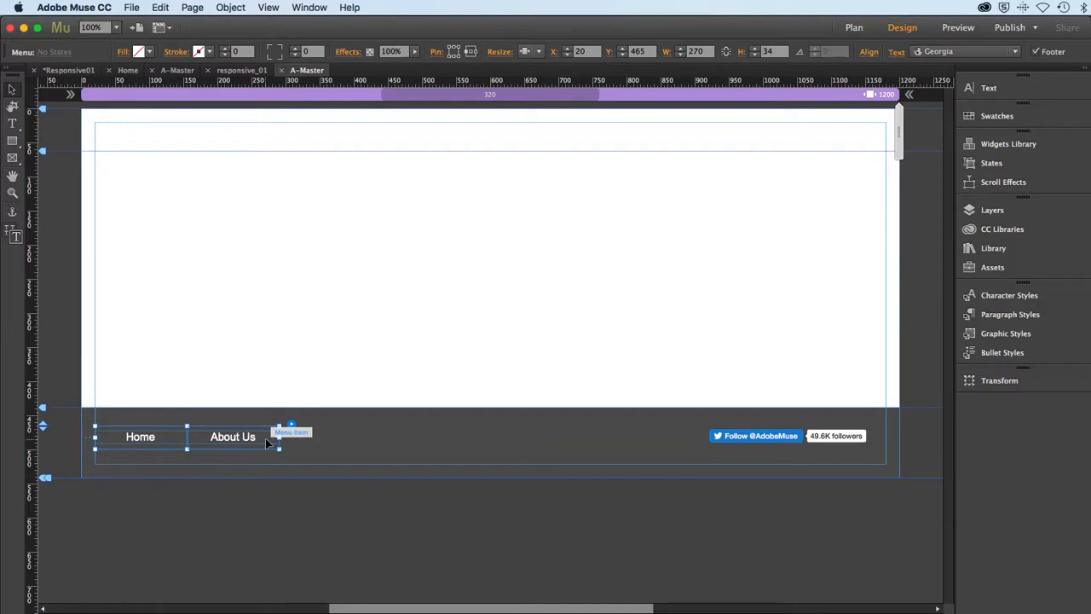
pyautogui.click(538, 52)
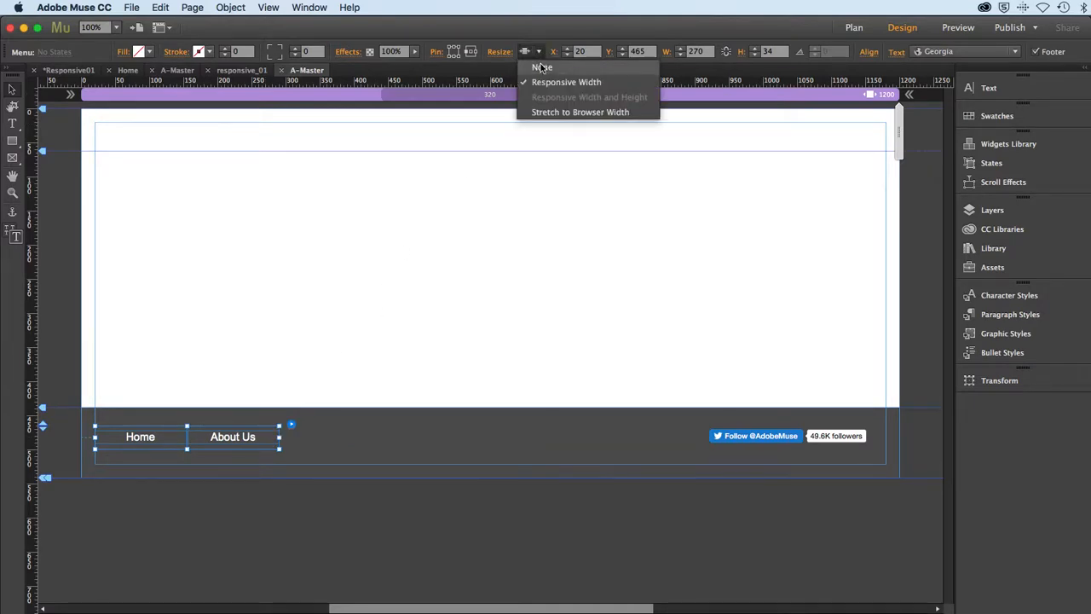
pyautogui.click(541, 68)
# Preview the page in the browser again and resize the window to check the fixed-width footer menu.
pyautogui.click(128, 7)
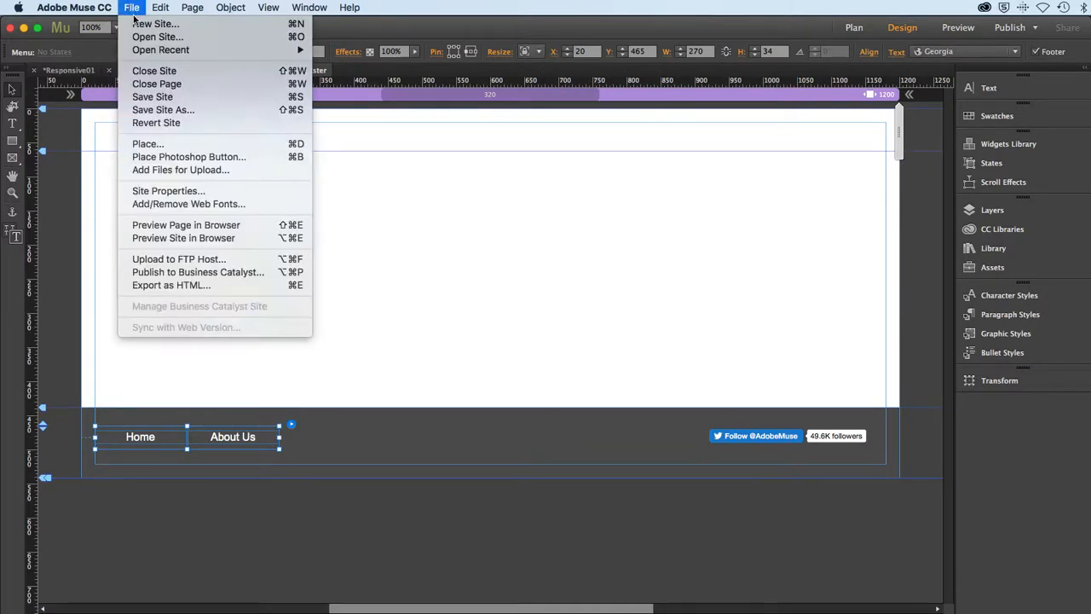
pyautogui.click(157, 227)
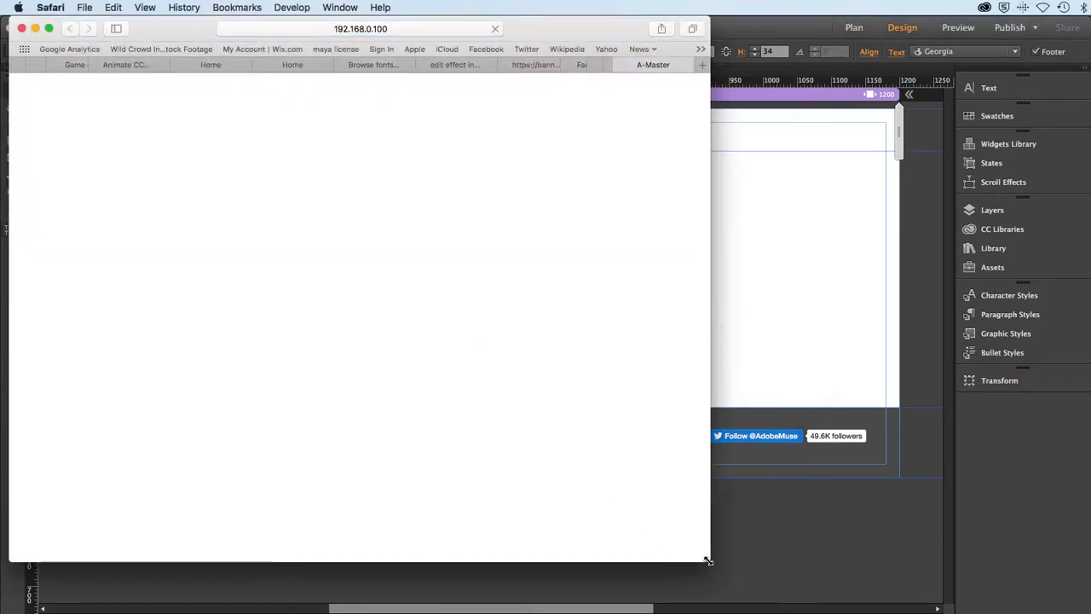
pyautogui.moveTo(707, 561); pyautogui.dragTo(867, 535)
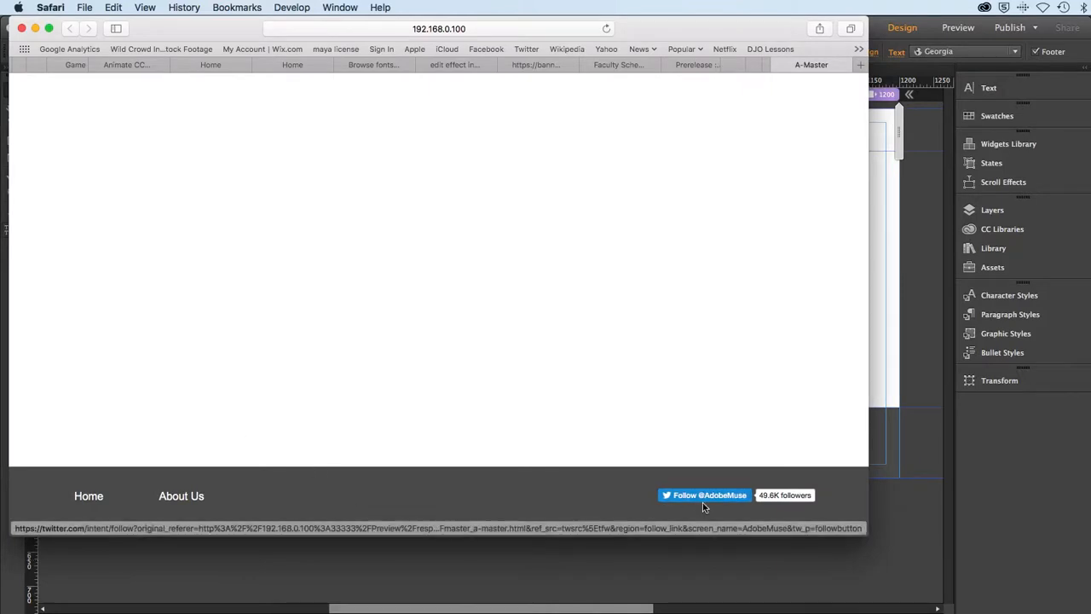
pyautogui.click(702, 580)
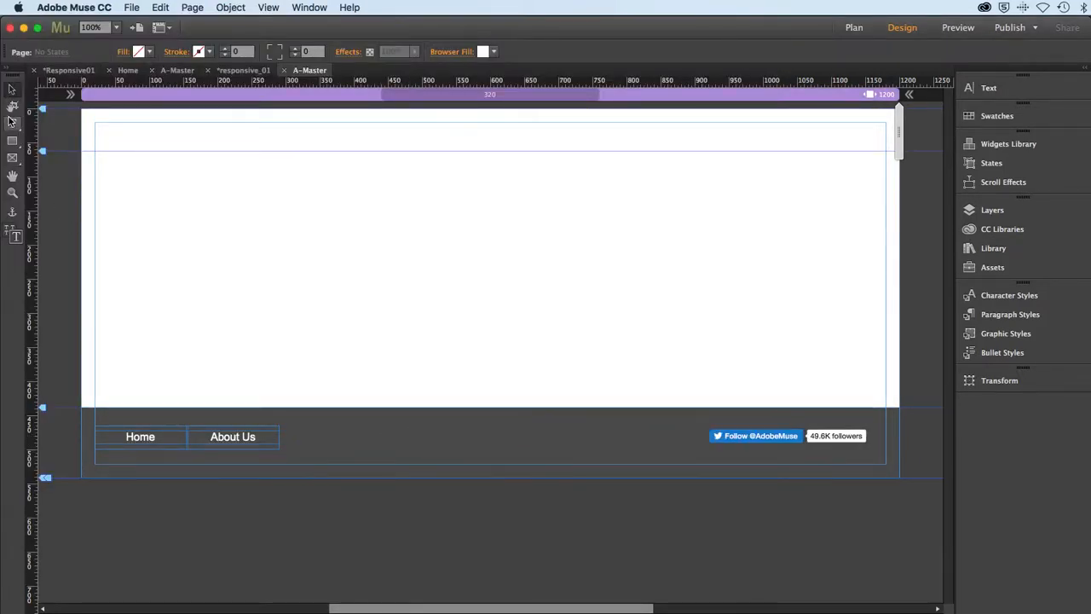
# Draw a text frame about 529 wide and 29 high in the footer between the menu and the Twitter widget.
pyautogui.click(12, 124)
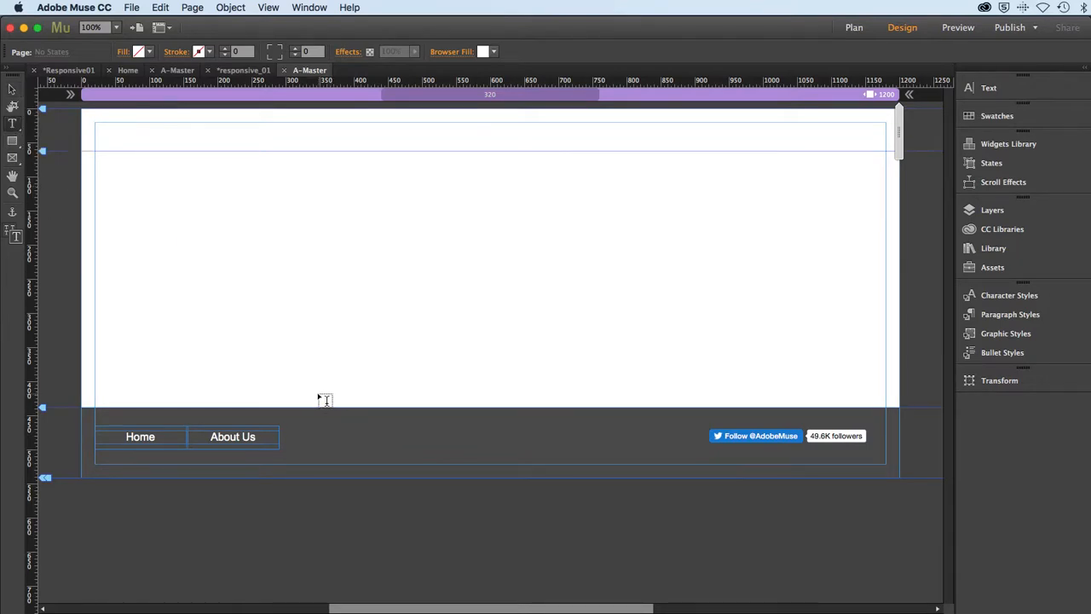
pyautogui.click(15, 236)
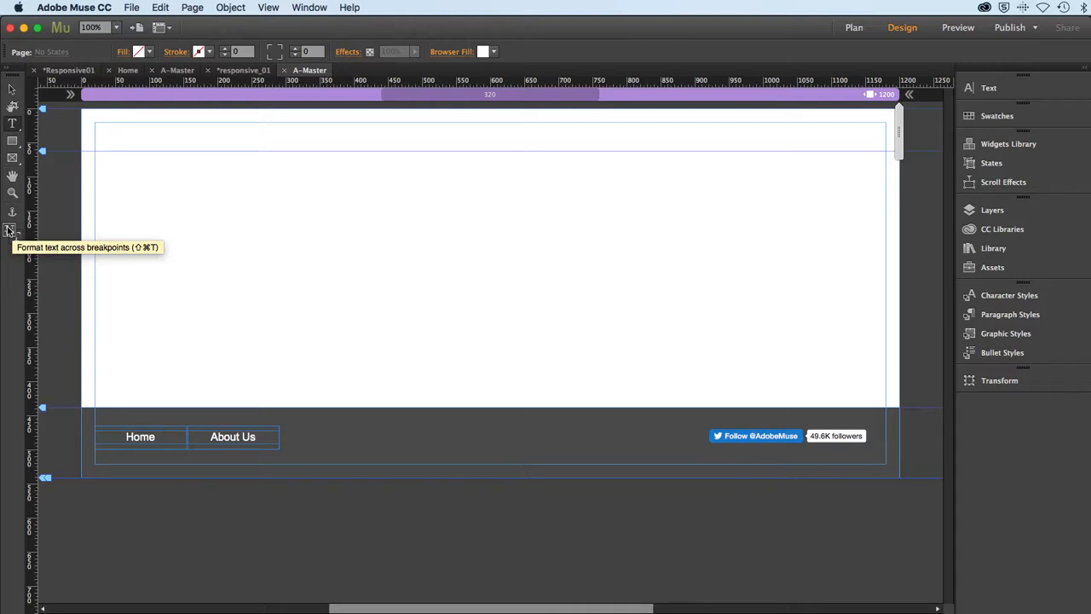
pyautogui.click(10, 231)
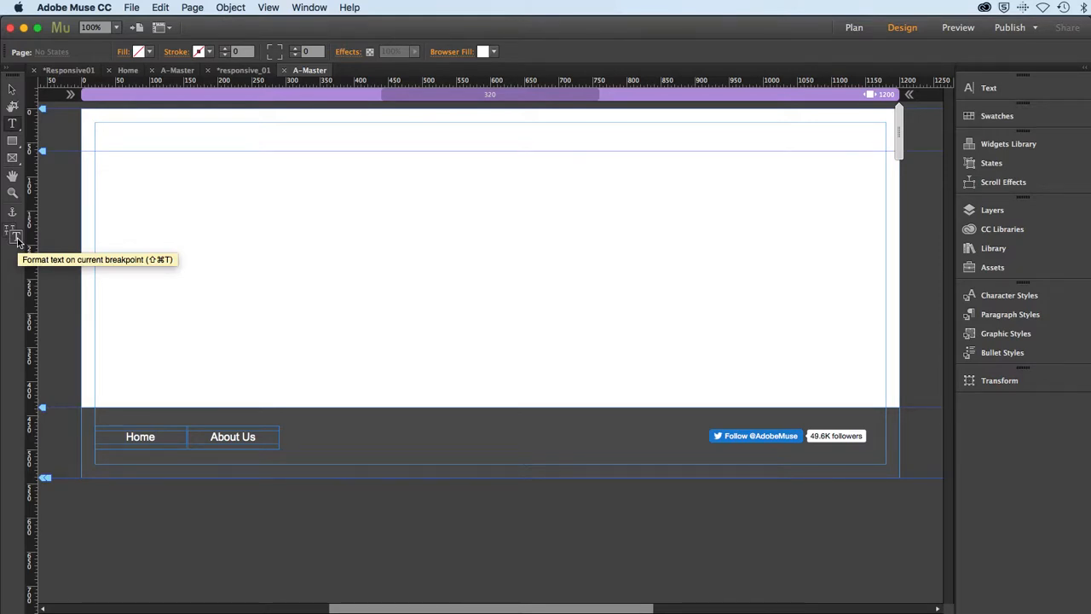
pyautogui.press('t')
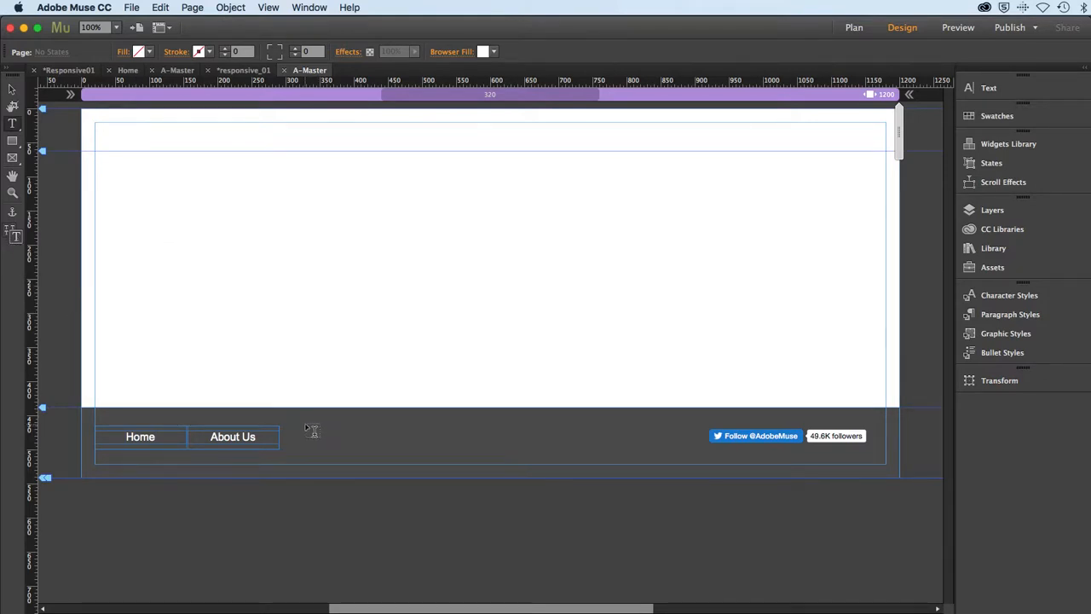
pyautogui.moveTo(304, 426); pyautogui.dragTo(667, 447)
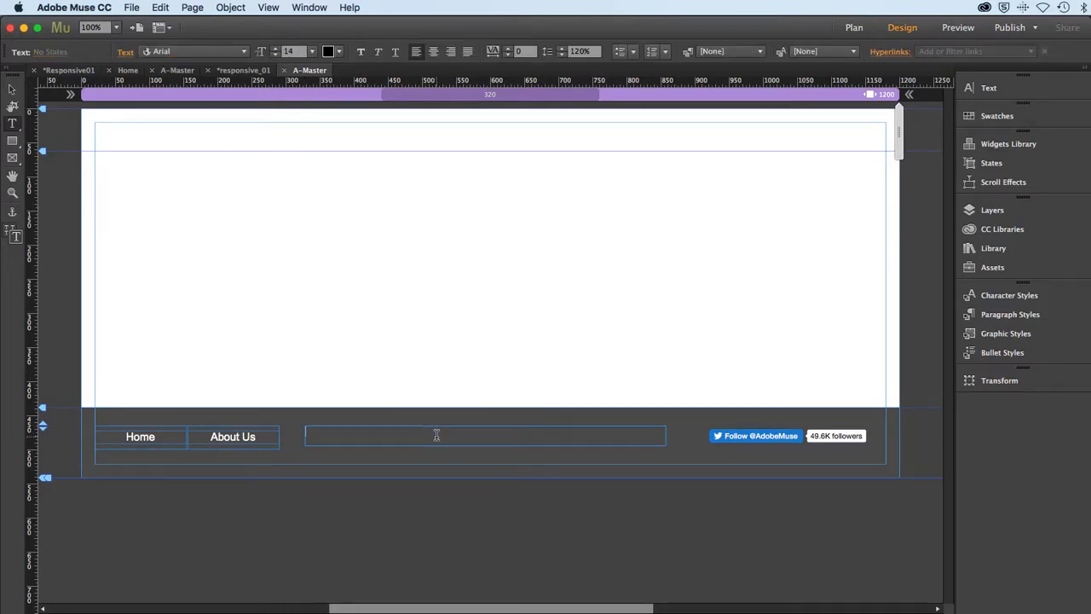
# Center the footer text frame's text and set its color to the beige swatch C7B299.
pyautogui.click(434, 54)
pyautogui.click(338, 52)
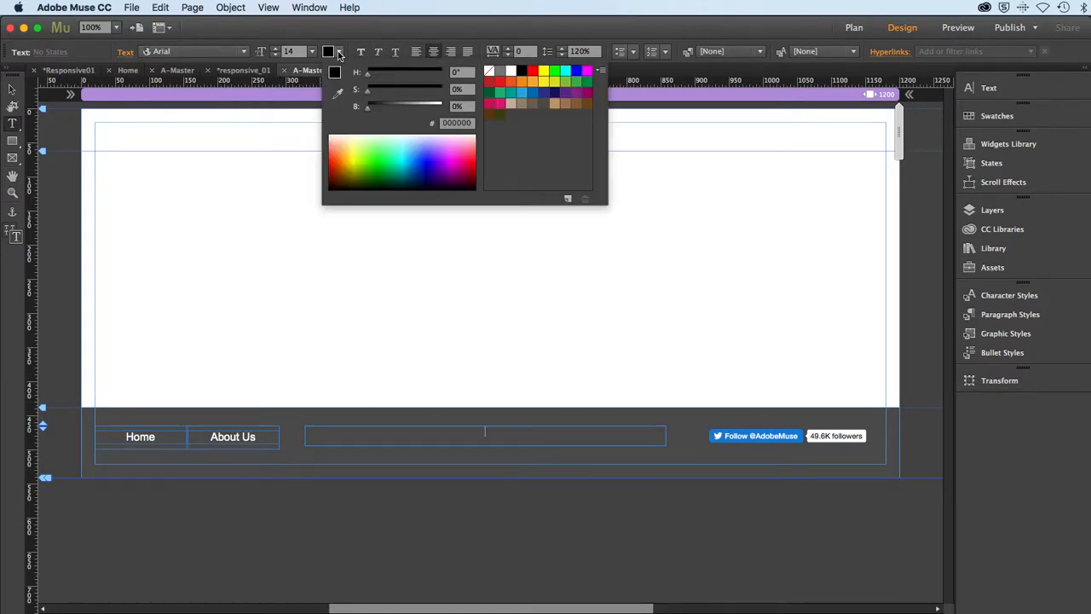
pyautogui.click(511, 105)
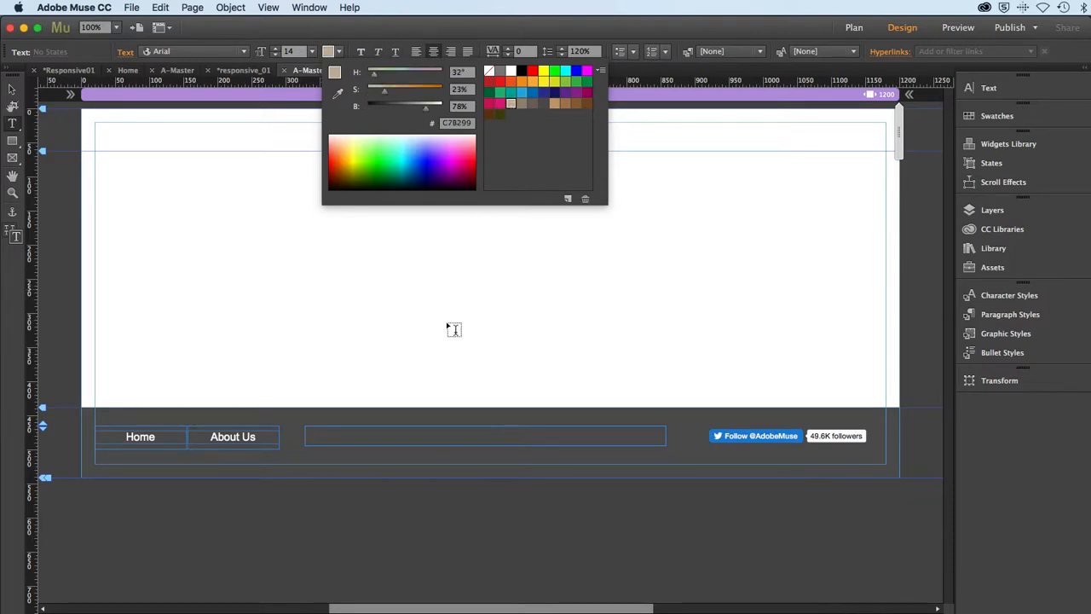
pyautogui.click(483, 434)
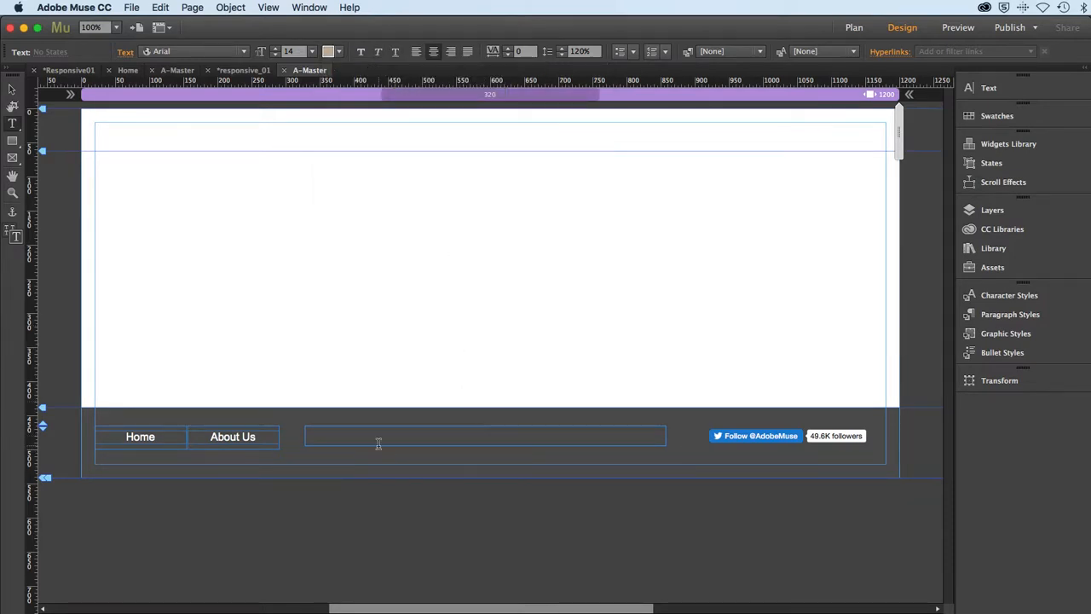
# Enter the copyright line in the footer text frame: ©2017, the owner's full name, and "- Responsive Design Exercise".
pyautogui.write('©2017 Daniel Ouellette')
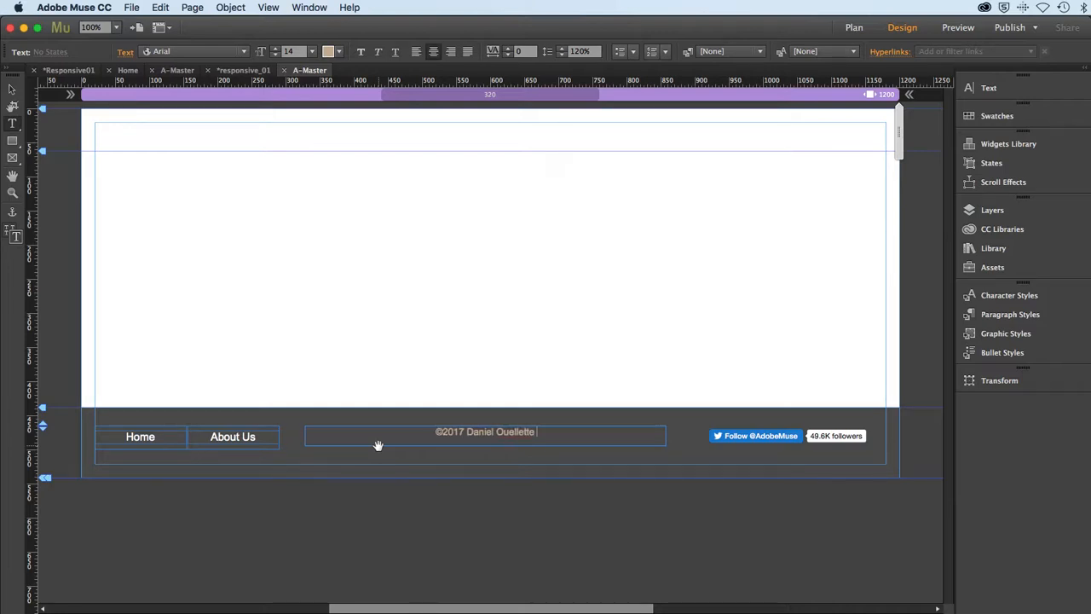
pyautogui.write(' - Responsi')
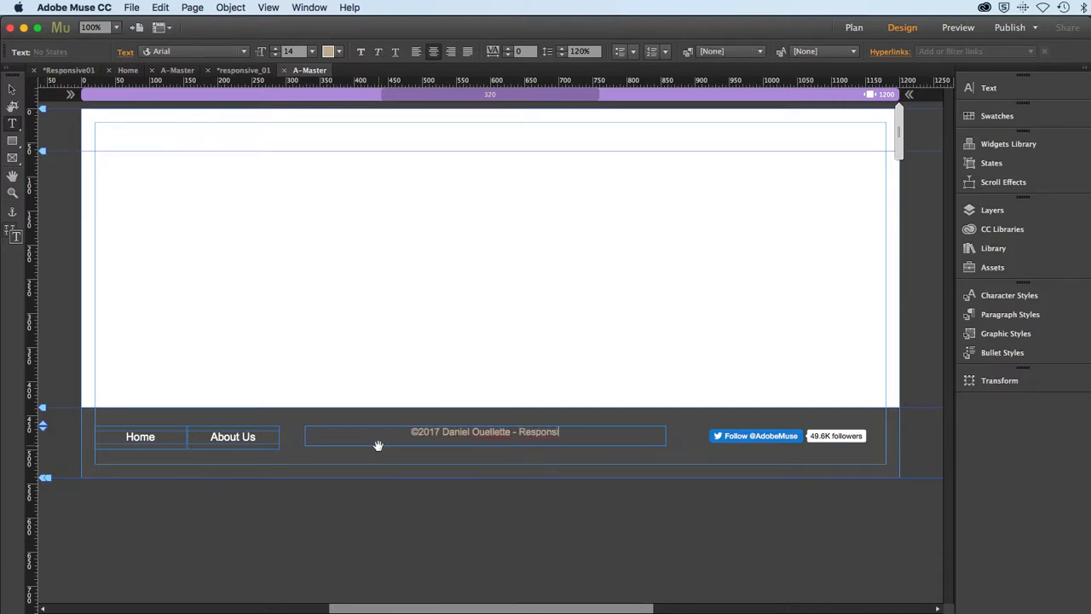
pyautogui.write('ve Design ')
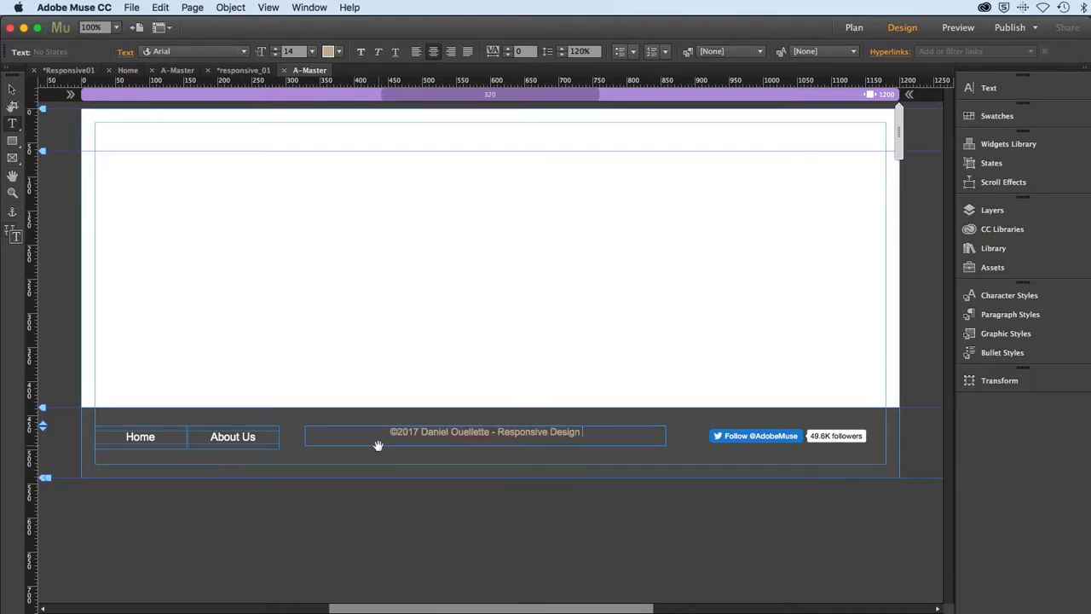
pyautogui.write('Exercise')
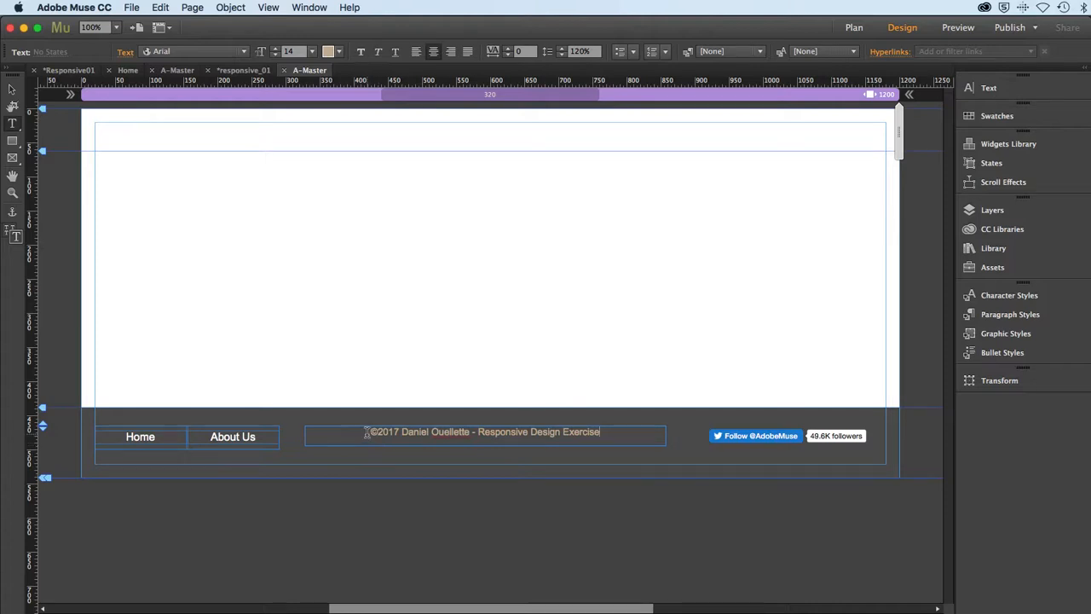
# Center the copyright text frame horizontally on the page at about X 336, Y 475, and save the site.
pyautogui.click(12, 89)
pyautogui.click(485, 437)
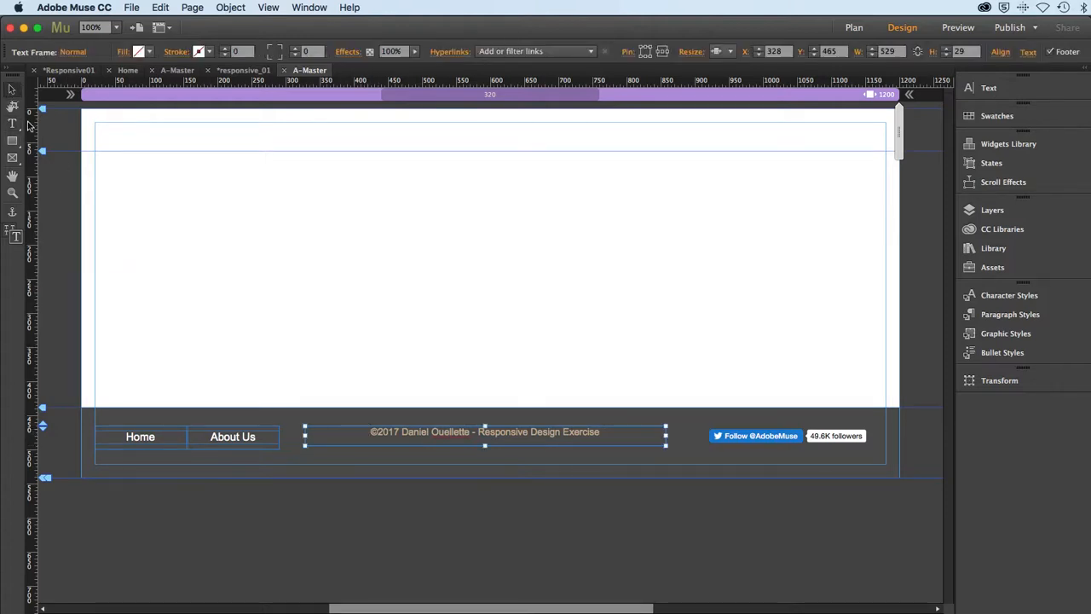
pyautogui.moveTo(457, 436); pyautogui.dragTo(461, 434)
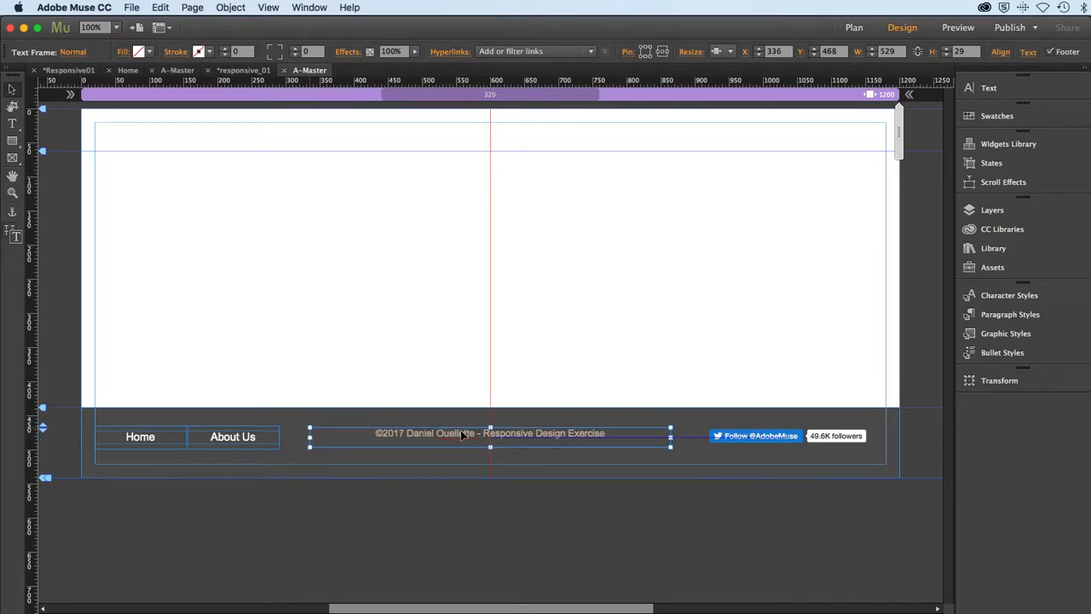
pyautogui.moveTo(460, 430); pyautogui.dragTo(461, 435)
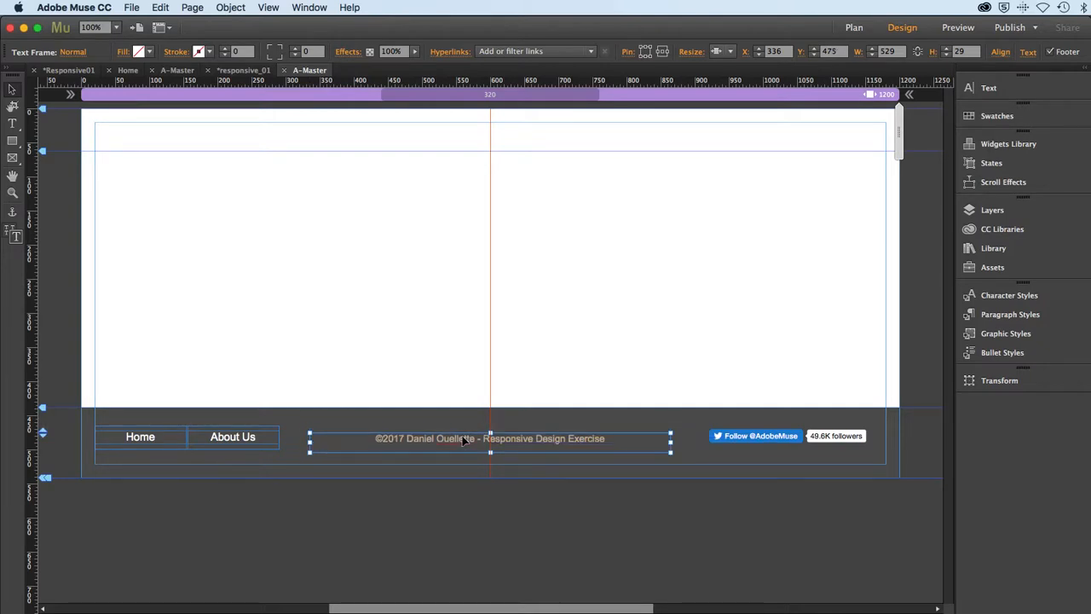
pyautogui.moveTo(464, 440); pyautogui.dragTo(464, 440)
pyautogui.click(999, 53)
pyautogui.click(131, 7)
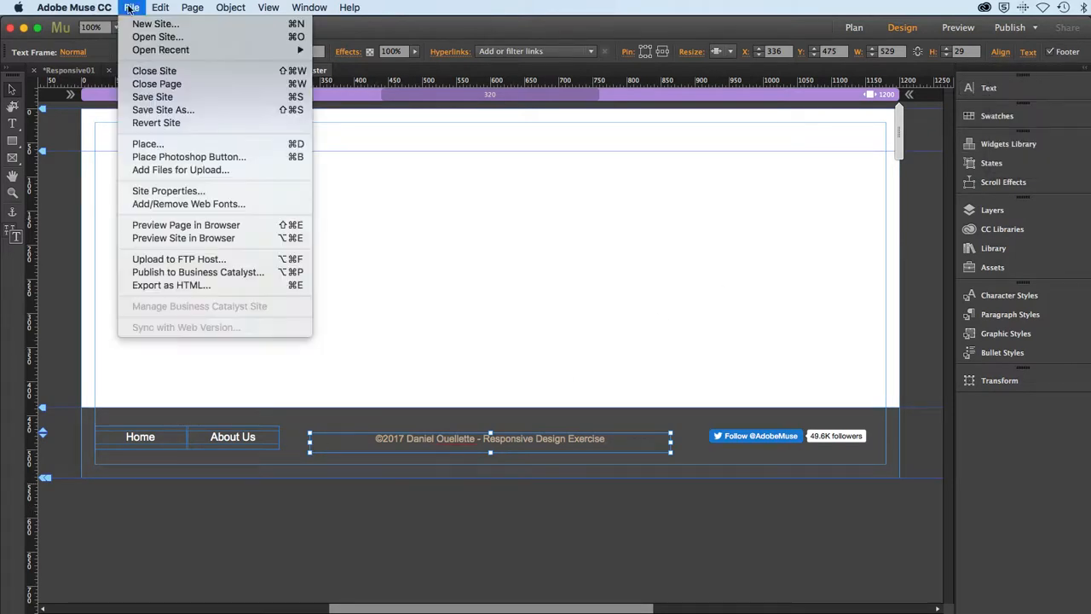
pyautogui.click(144, 97)
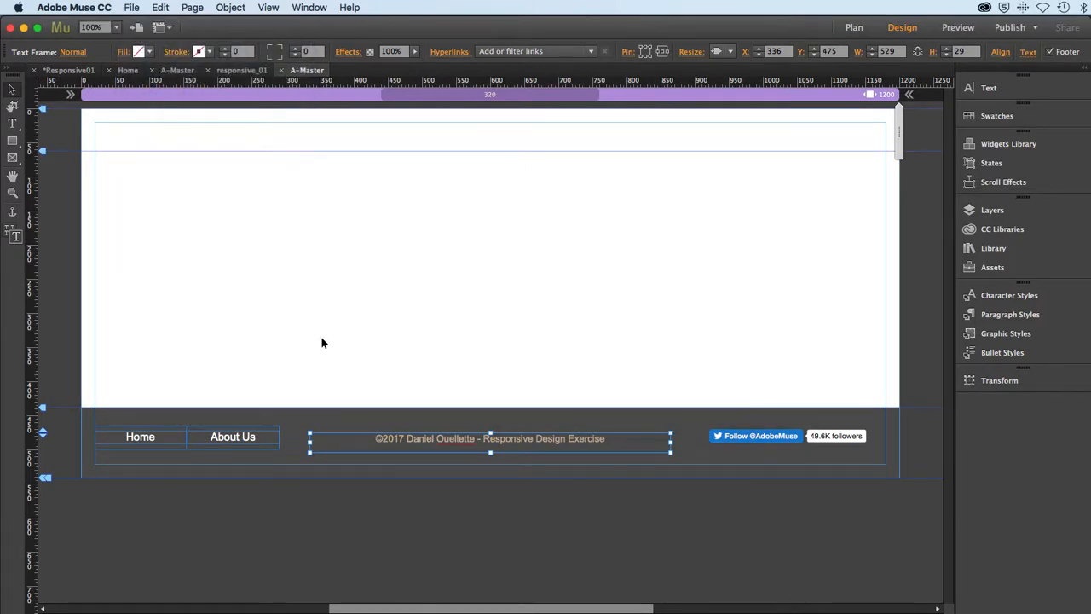
# Pin the copyright text frame to the browser's center and preview the master page in Safari at several window widths.
pyautogui.click(661, 55)
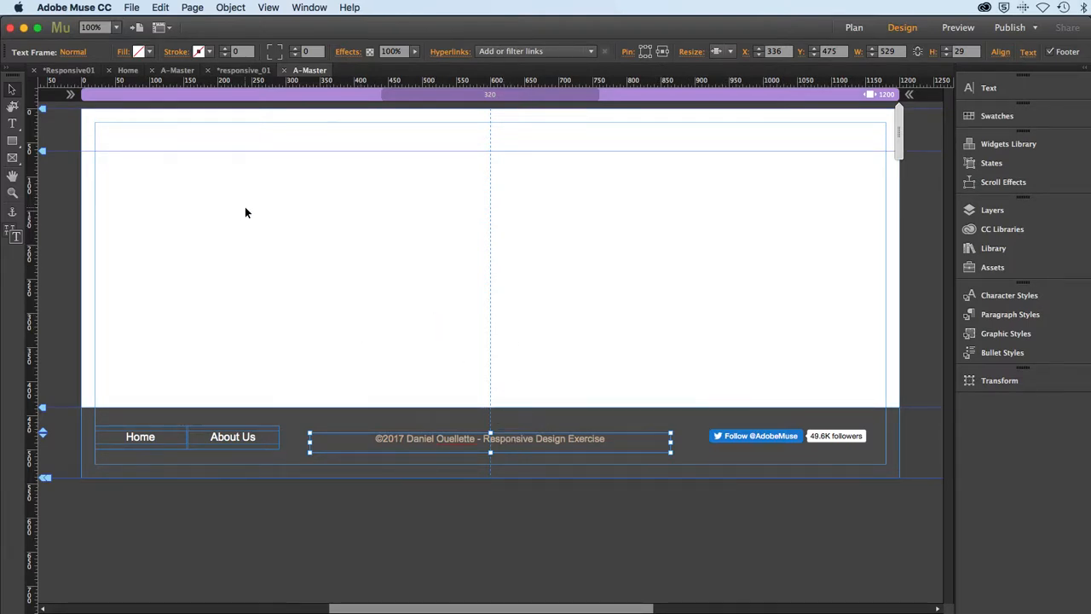
pyautogui.click(131, 7)
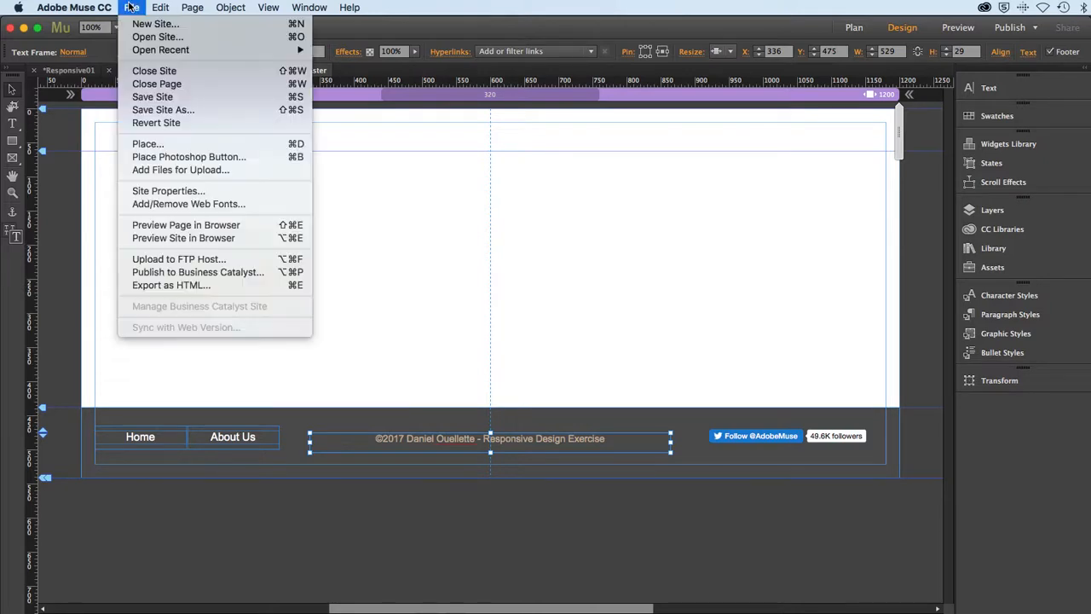
pyautogui.click(171, 226)
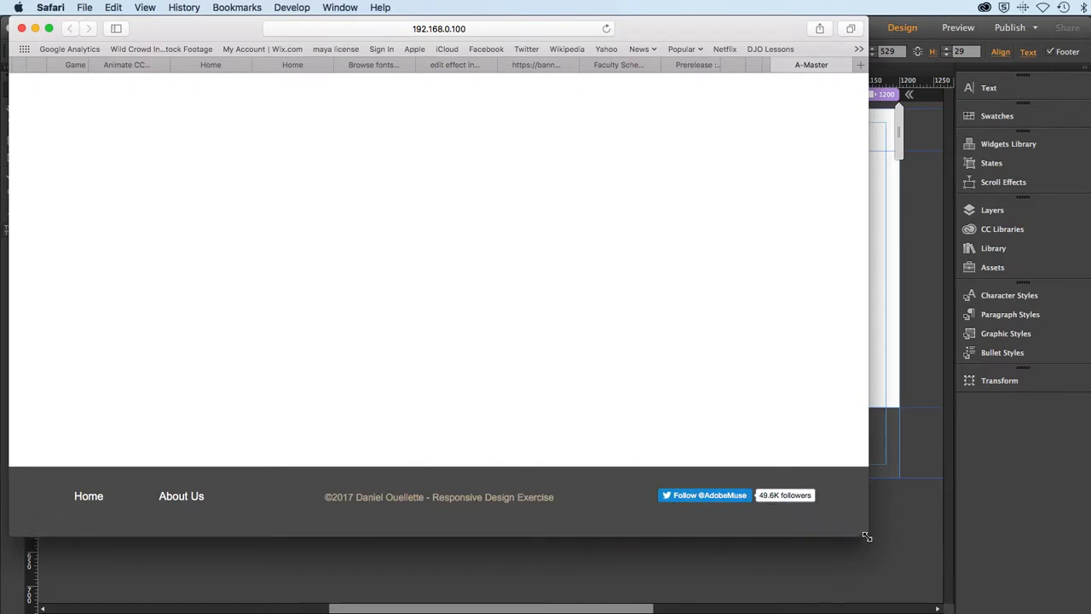
pyautogui.moveTo(865, 539); pyautogui.dragTo(649, 530)
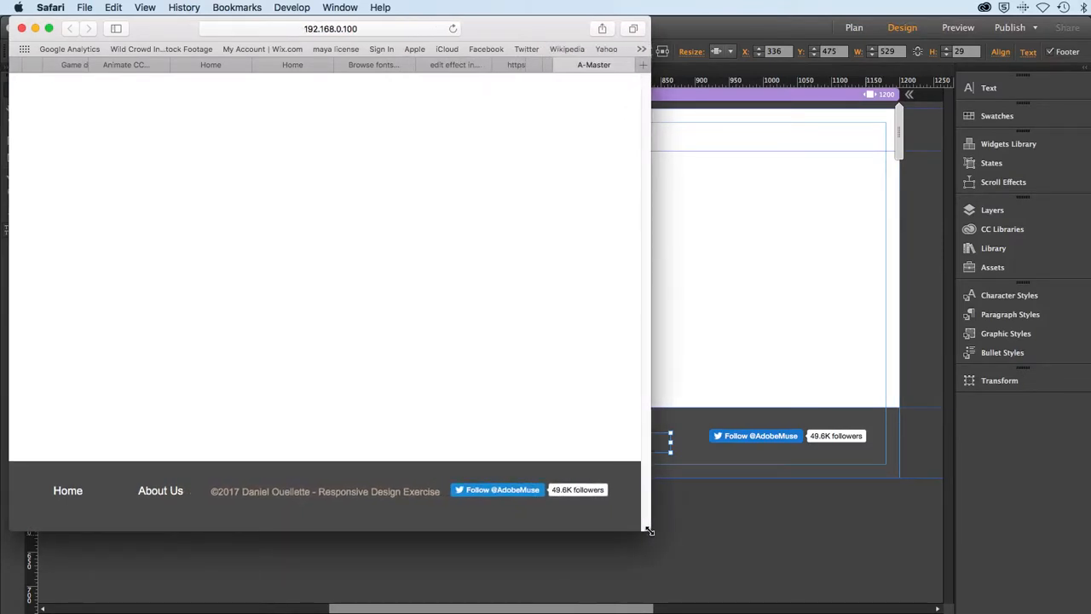
pyautogui.moveTo(650, 531); pyautogui.dragTo(718, 532)
pyautogui.click(786, 540)
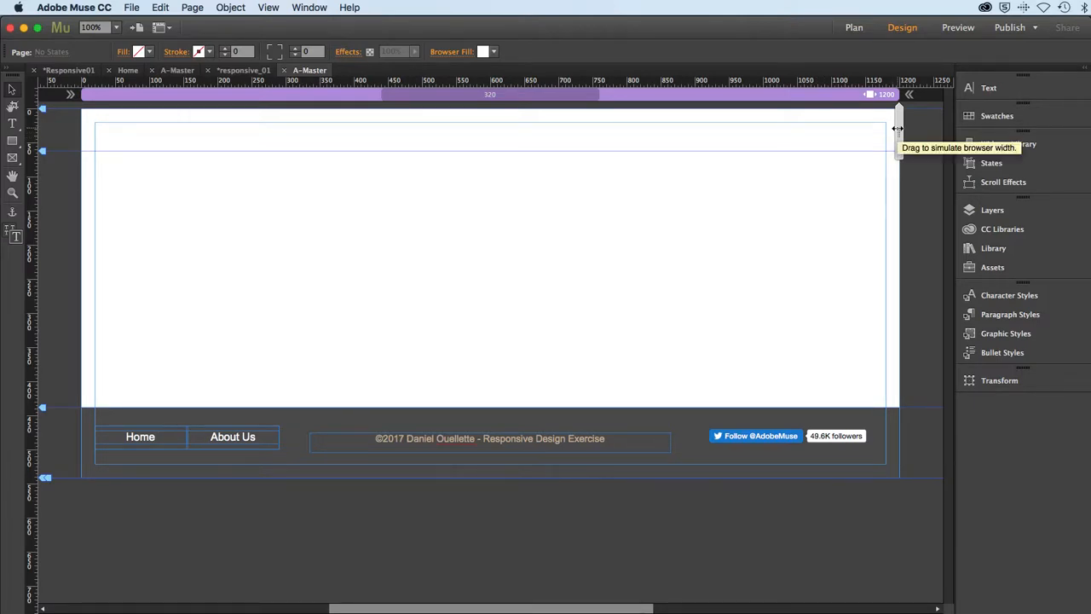
# Find the width at which the footer items crowd together and add a breakpoint there, at 914.
pyautogui.rightClick(779, 95)
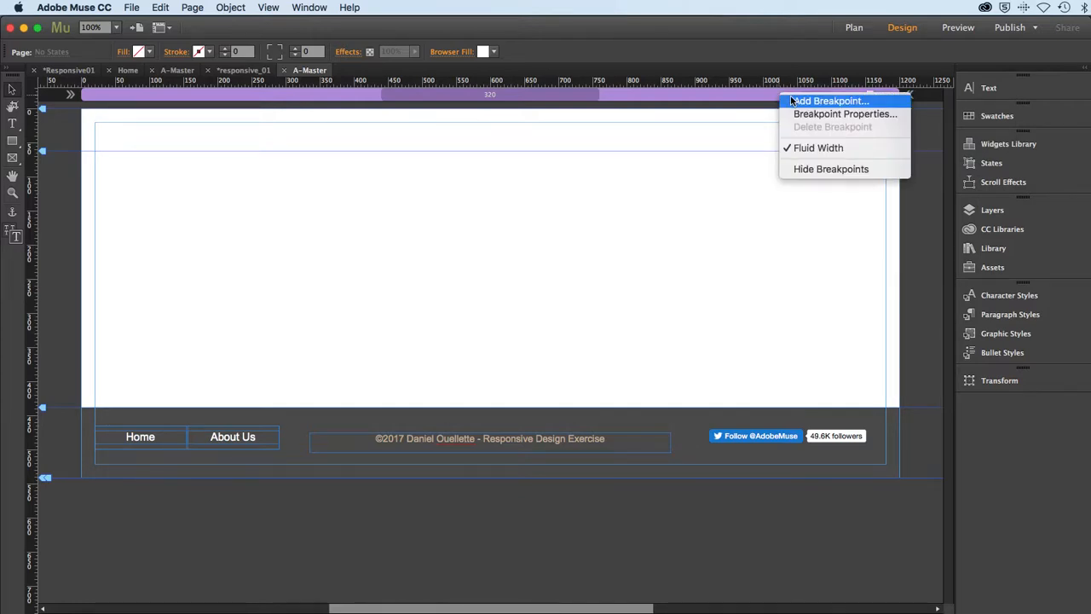
pyautogui.click(739, 134)
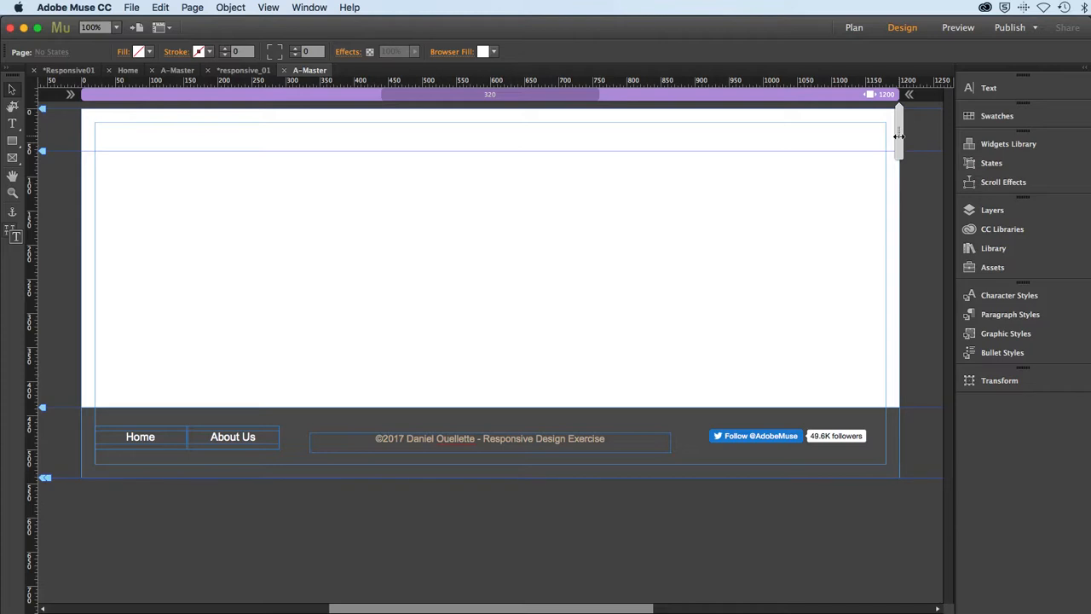
pyautogui.moveTo(899, 136); pyautogui.dragTo(802, 144)
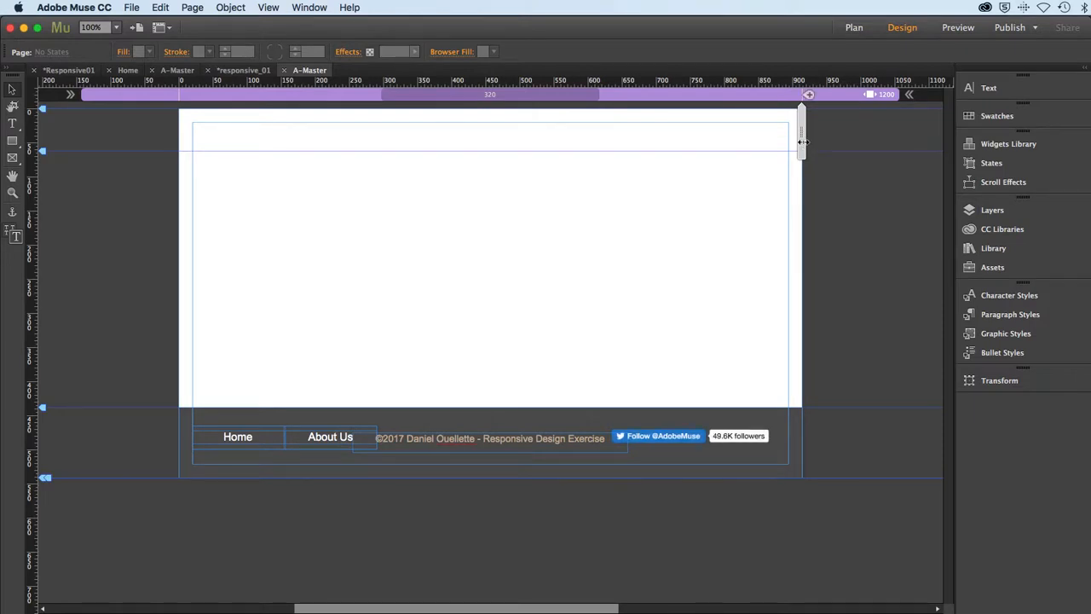
pyautogui.click(809, 96)
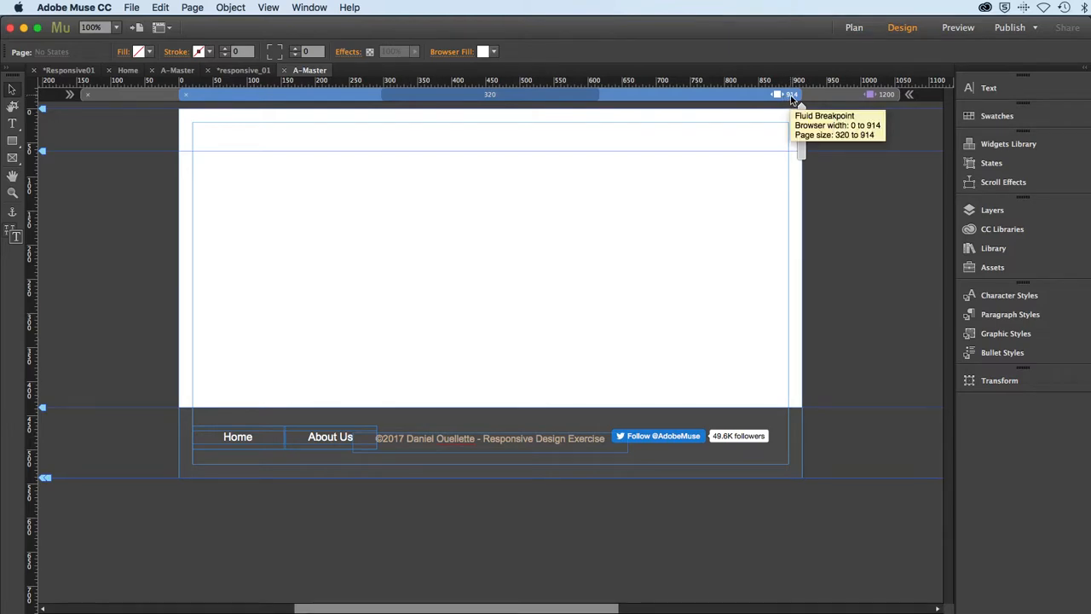
pyautogui.click(848, 98)
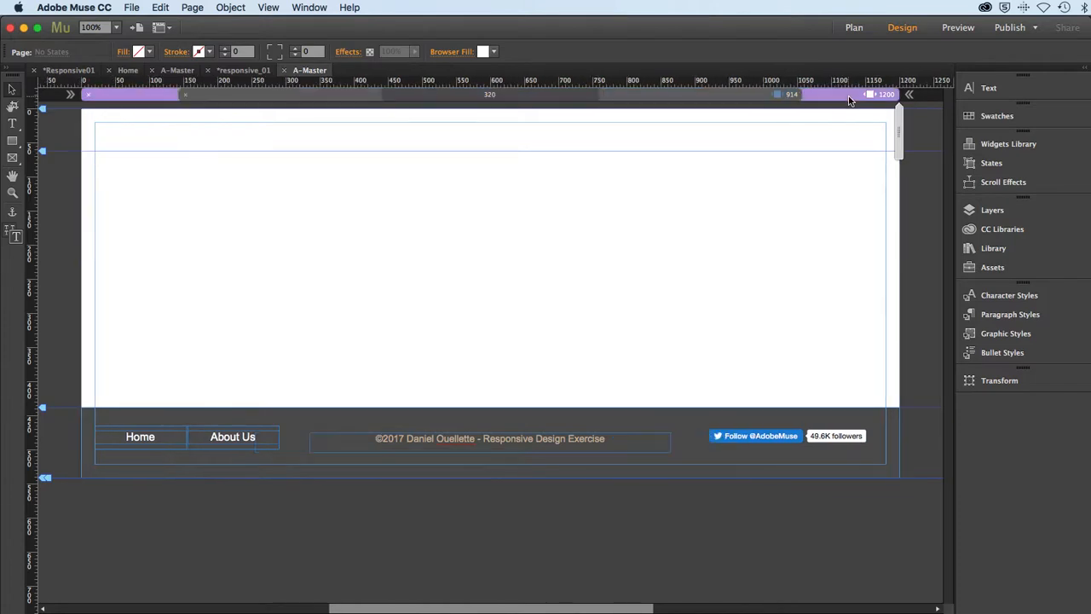
# At the 914 breakpoint, move the copyright text frame down below the menu and Twitter widget, to about Y 507.
pyautogui.click(741, 98)
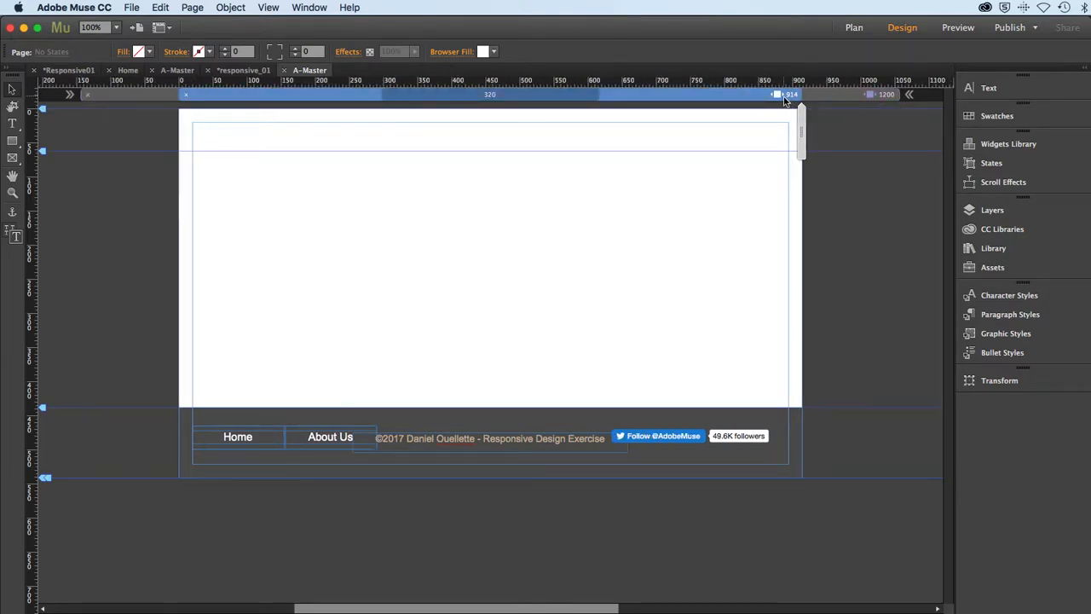
pyautogui.click(470, 440)
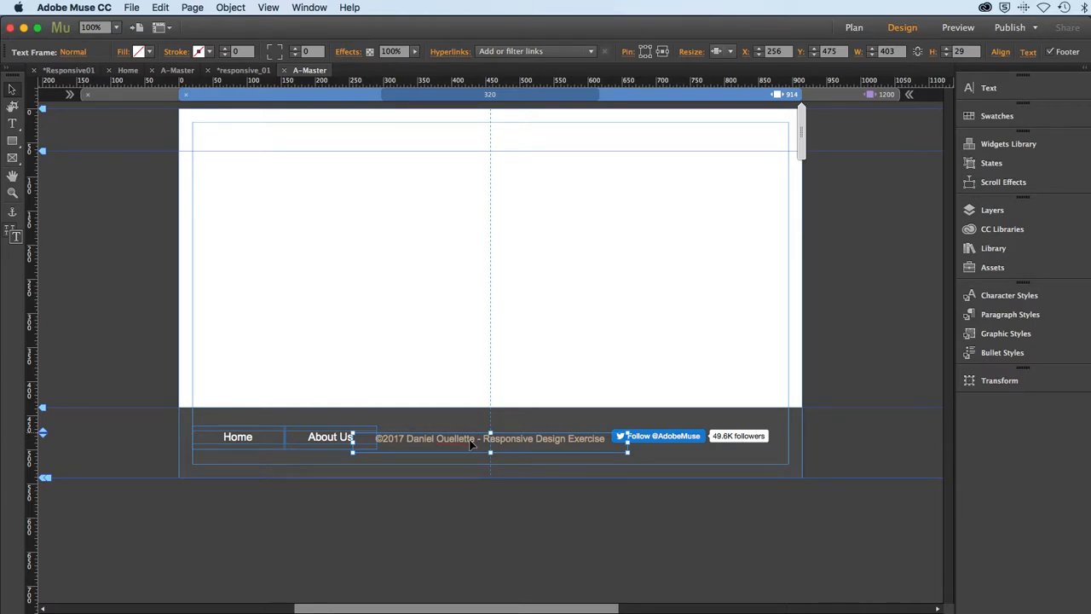
pyautogui.moveTo(469, 440); pyautogui.dragTo(474, 464)
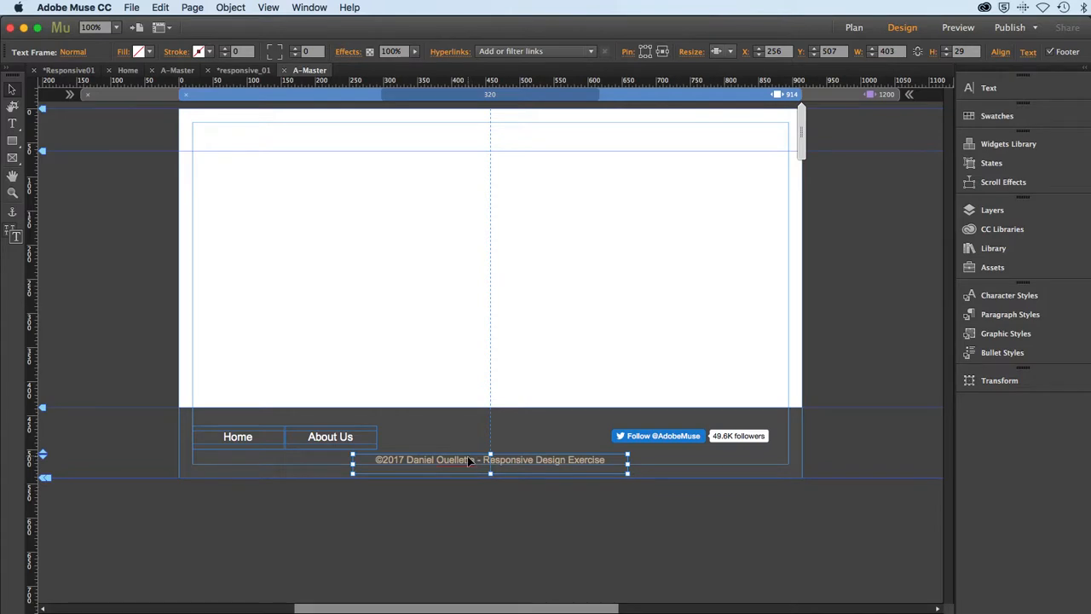
# Set the whole copyright line's font size to 12 for the 914 breakpoint only.
pyautogui.doubleClick(468, 458)
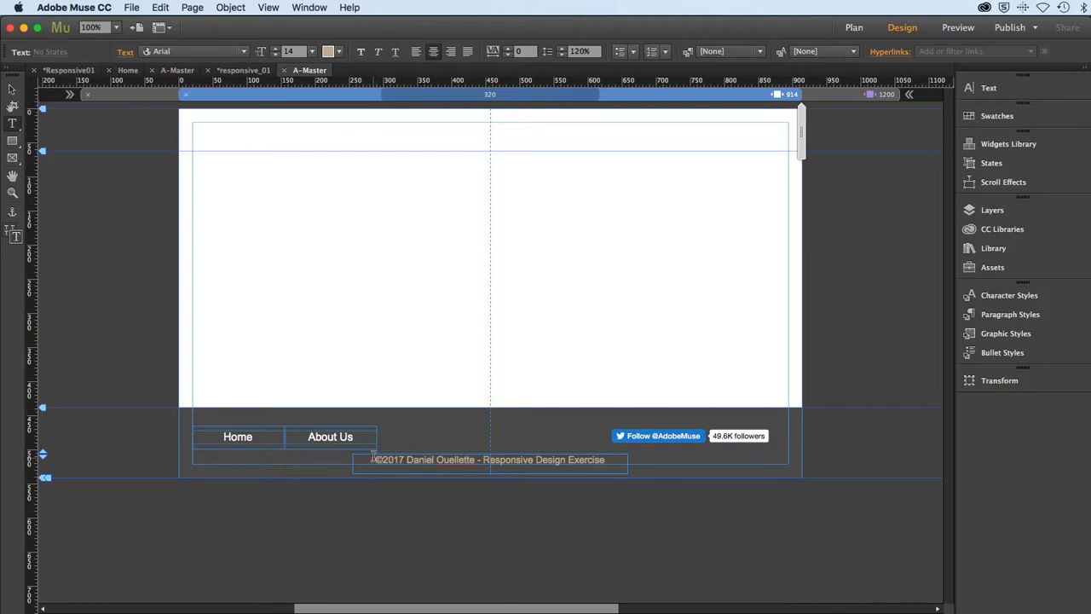
pyautogui.moveTo(373, 458); pyautogui.dragTo(627, 464)
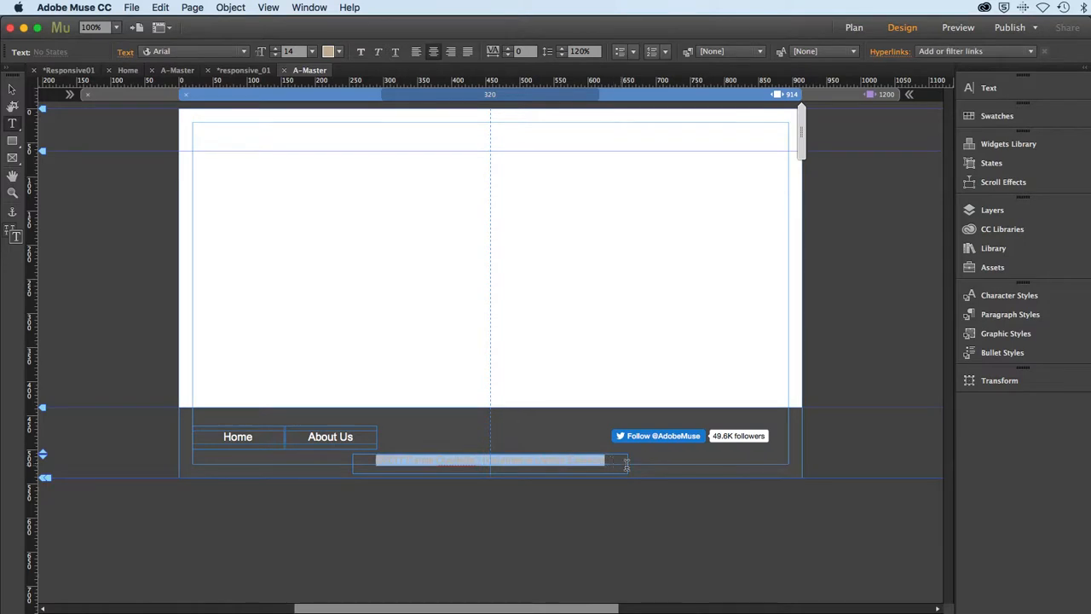
pyautogui.click(15, 239)
pyautogui.click(274, 55)
pyautogui.click(274, 55)
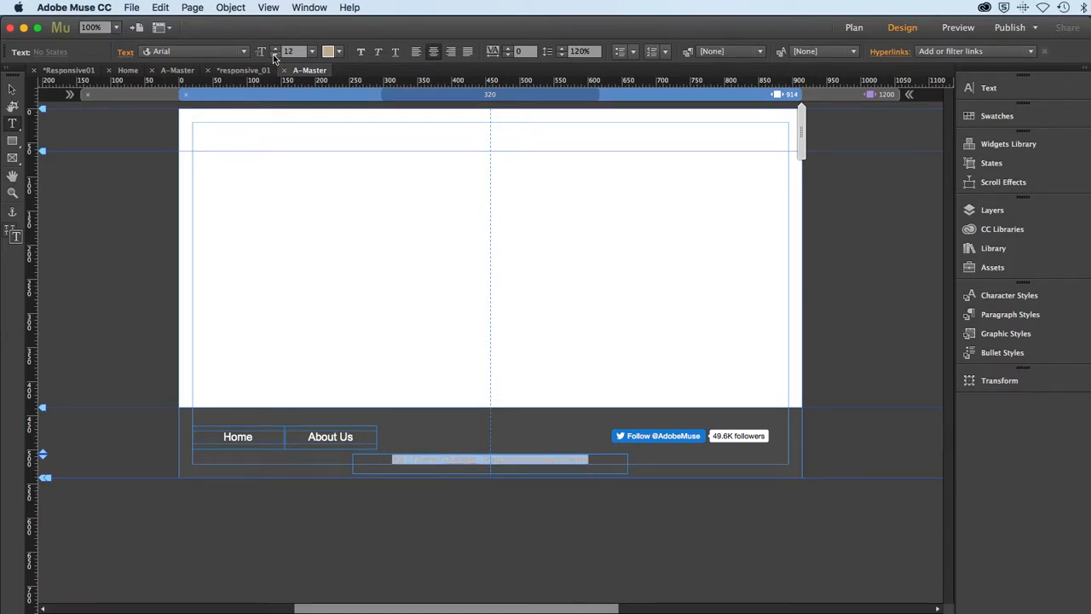
pyautogui.click(15, 88)
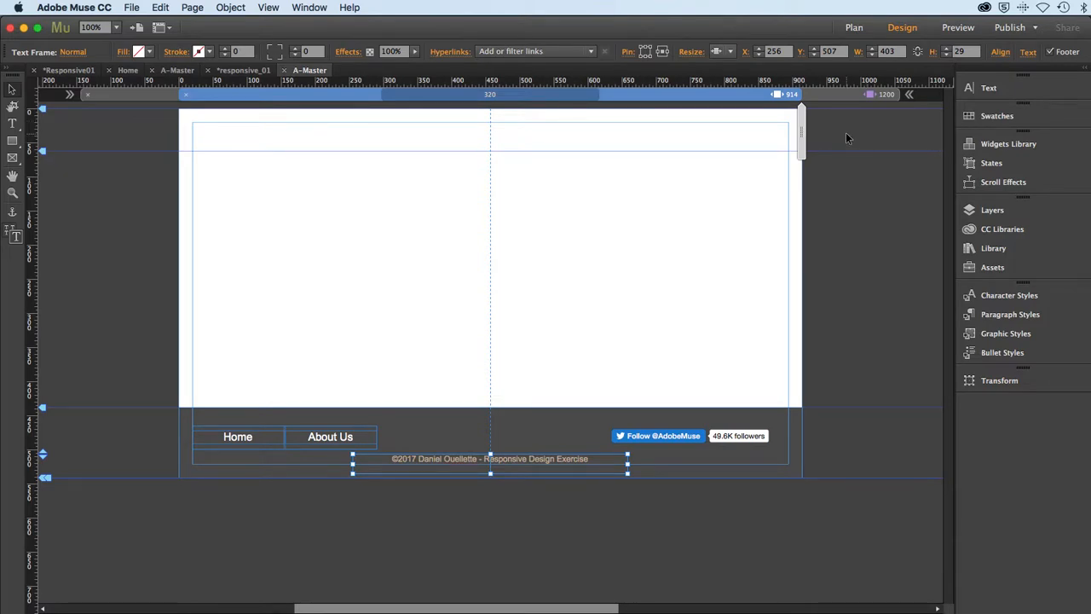
# Compare the copyright line's size and position at the 1200 and 914 breakpoints.
pyautogui.click(836, 95)
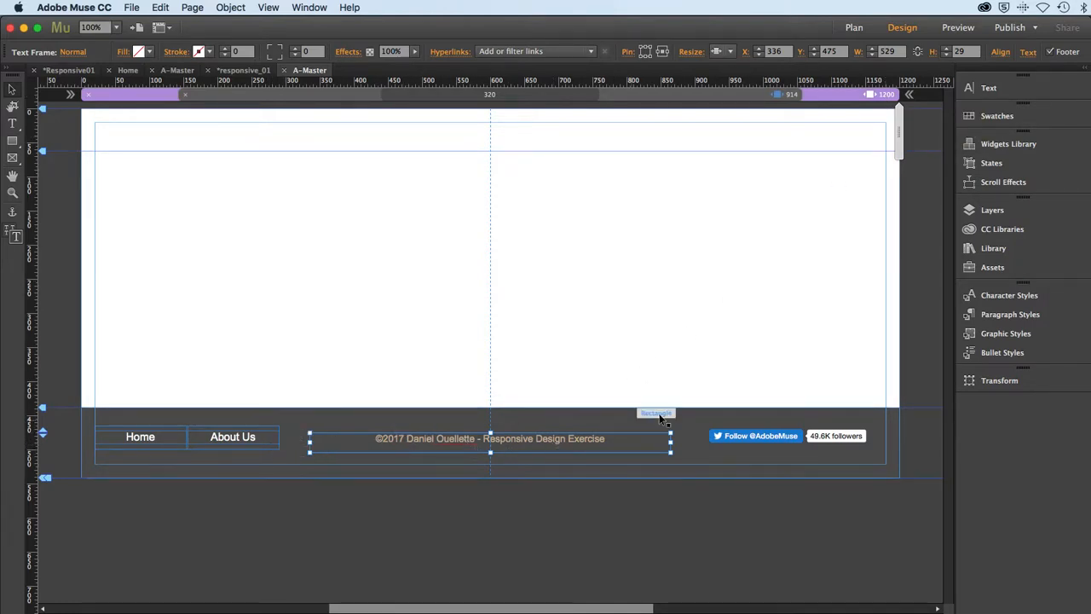
pyautogui.click(542, 440)
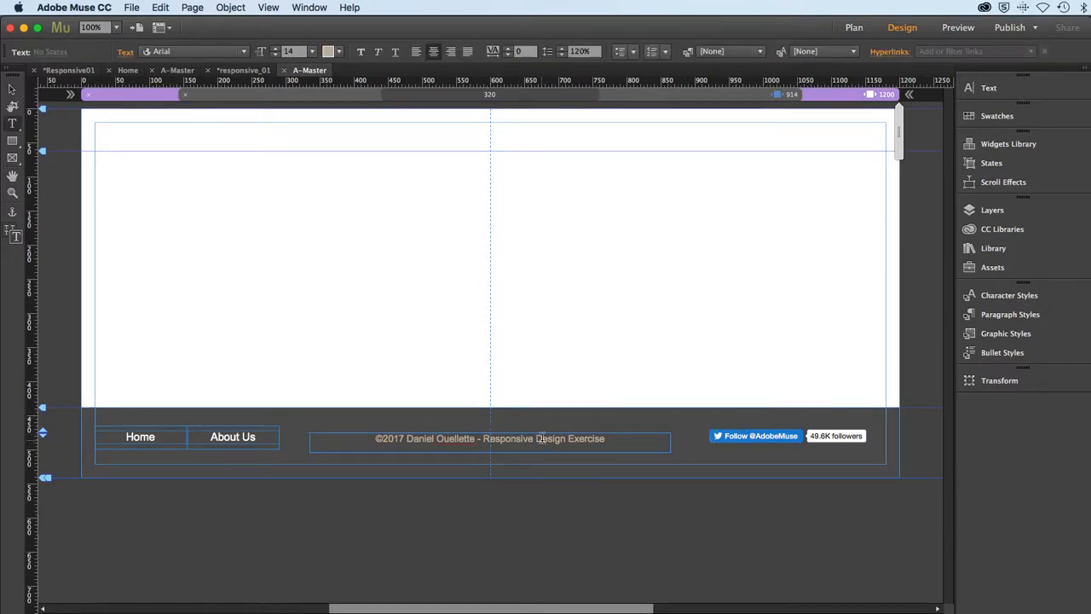
pyautogui.doubleClick(542, 439)
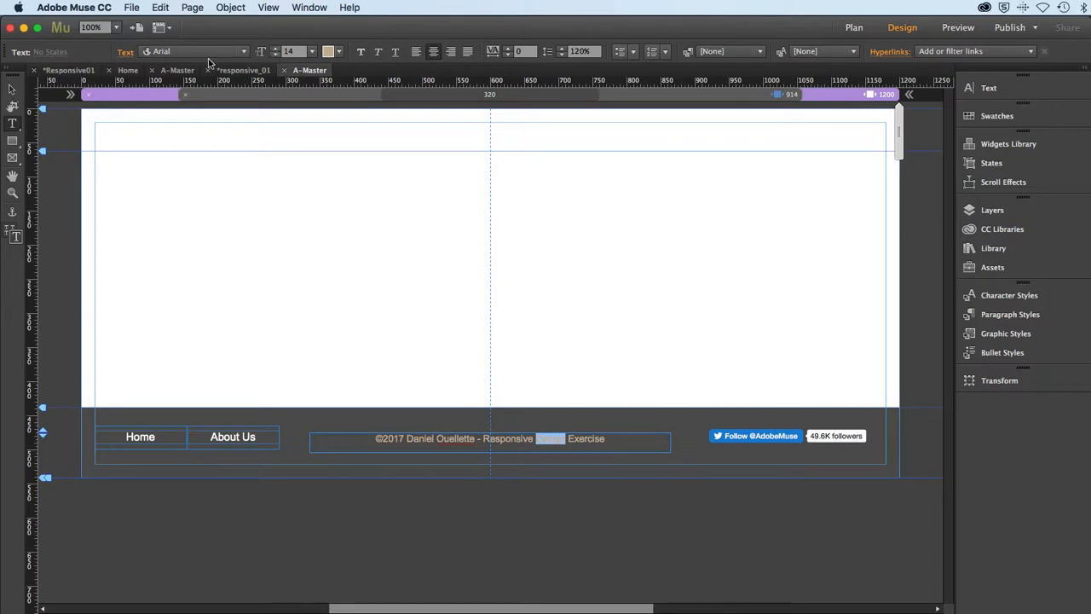
pyautogui.click(13, 89)
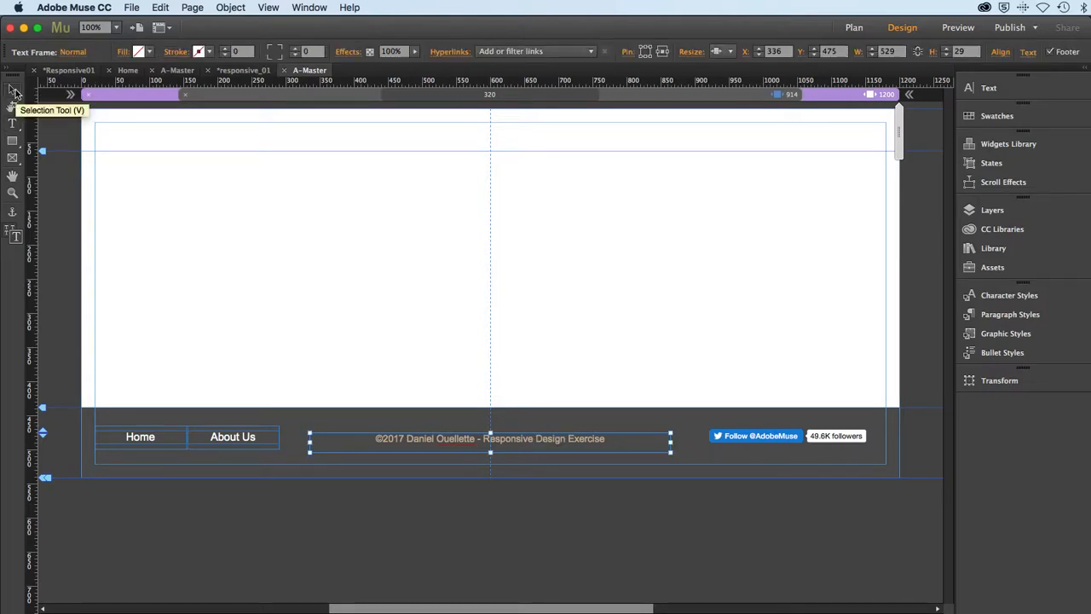
pyautogui.click(747, 92)
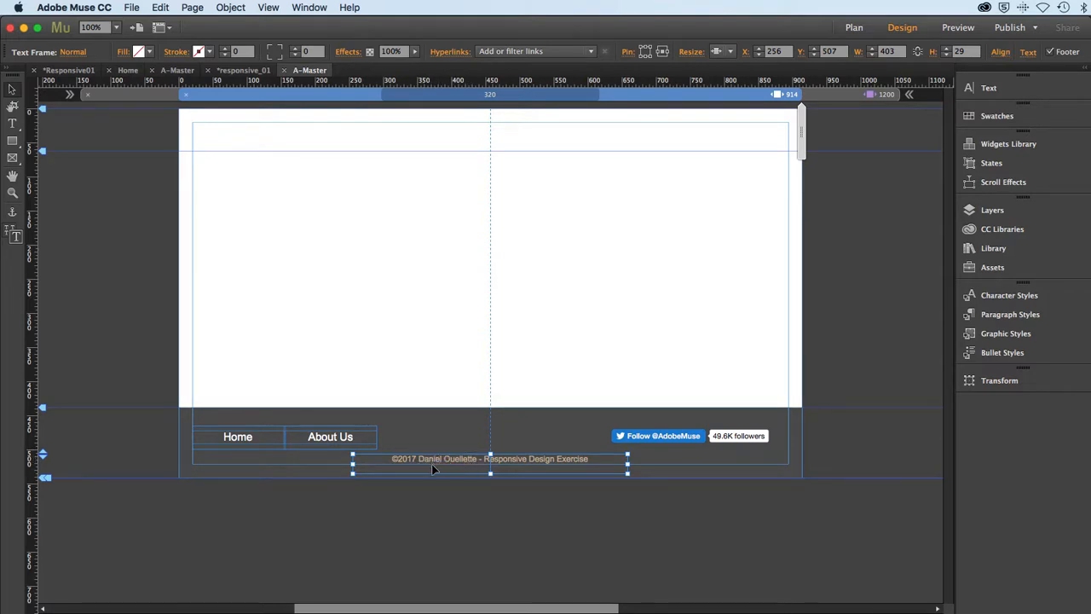
# Save the site with its new 914 breakpoint.
pyautogui.click(132, 7)
pyautogui.click(138, 110)
pyautogui.click(132, 8)
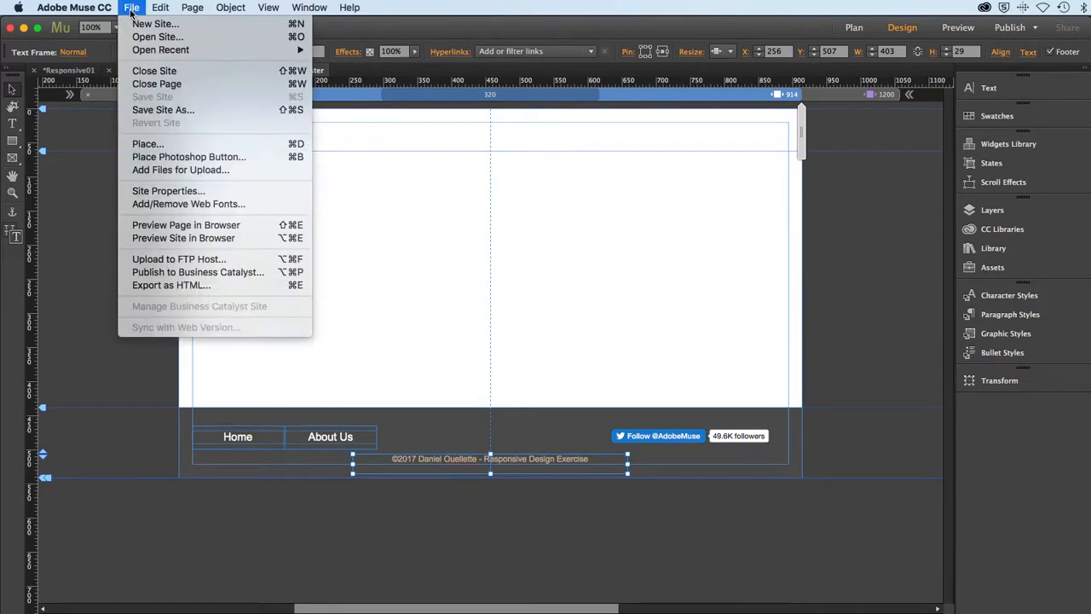
pyautogui.click(132, 14)
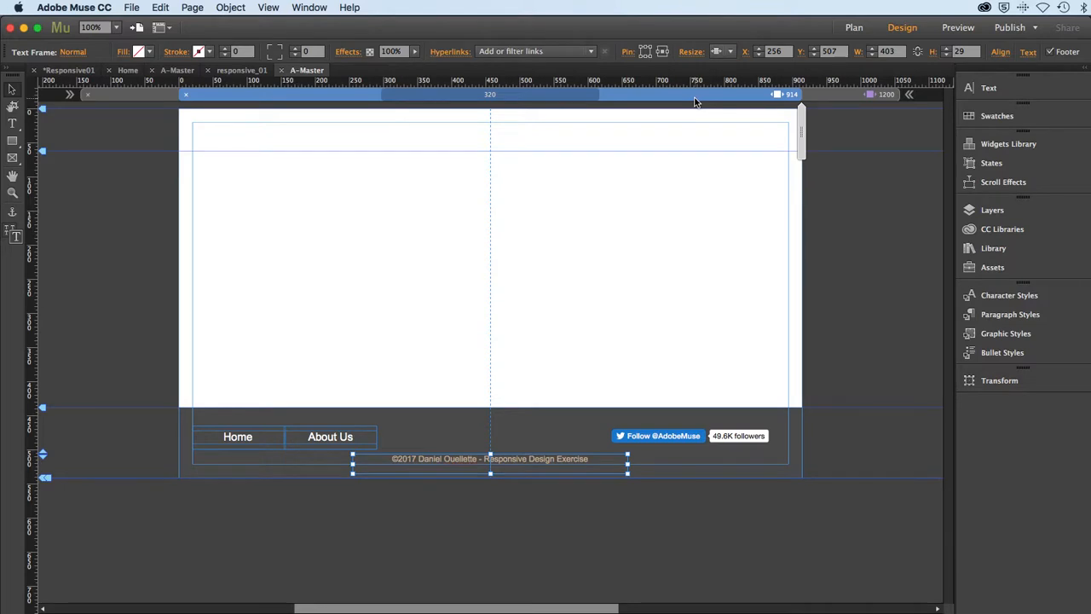
# Preview the master page in Safari from the 1200 breakpoint and resize the window to examine the footer's response.
pyautogui.click(832, 97)
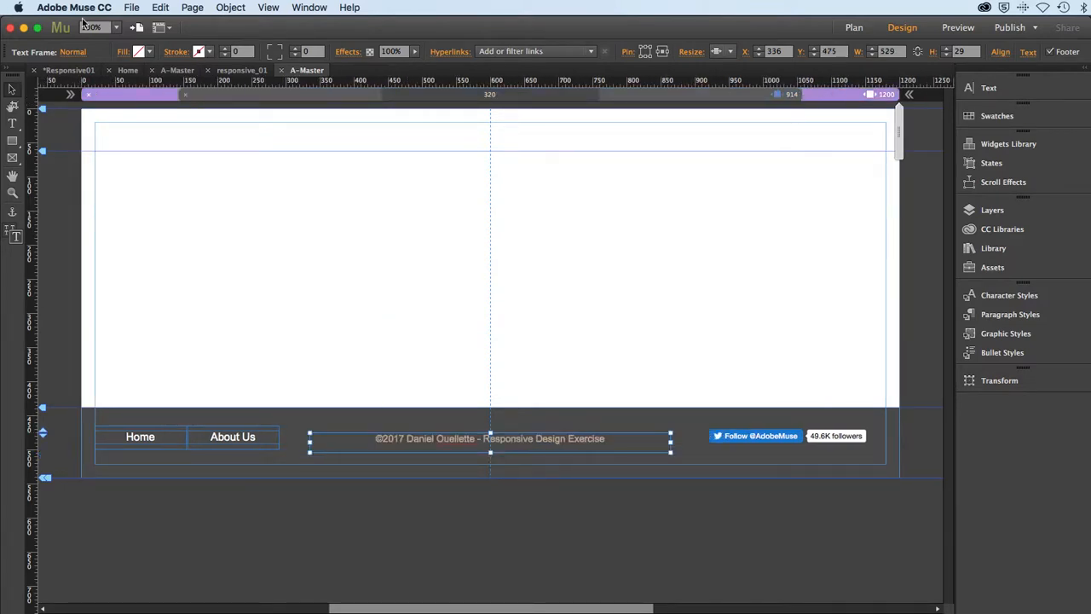
pyautogui.click(126, 7)
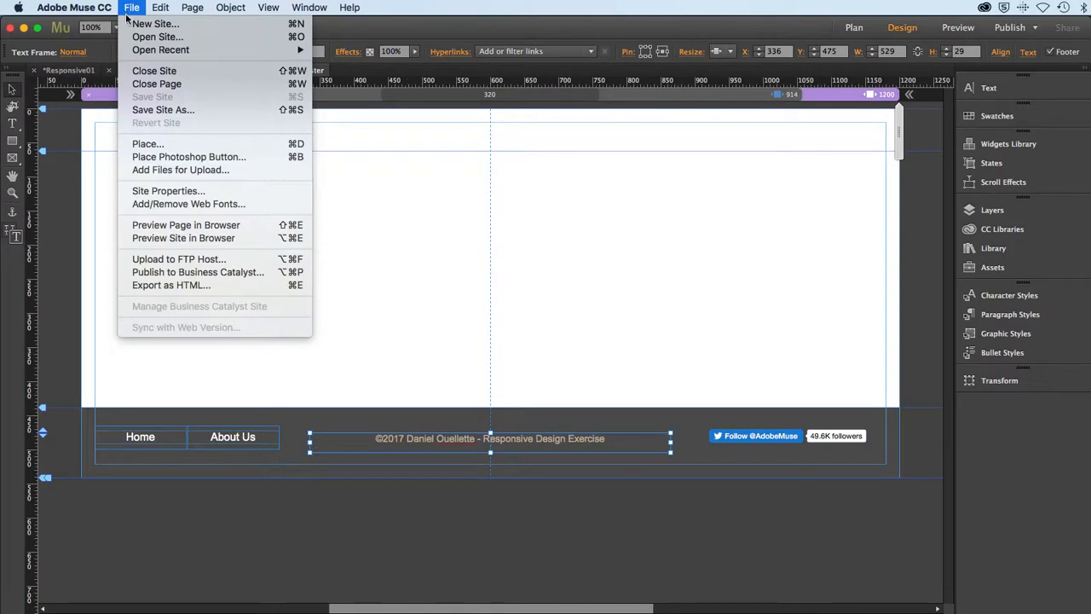
pyautogui.click(167, 223)
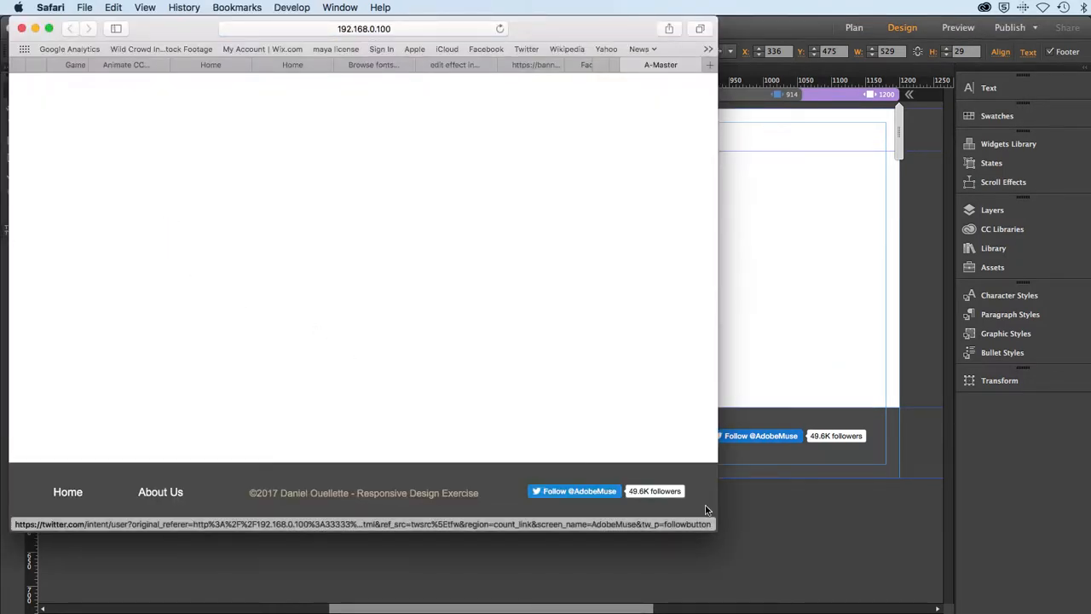
pyautogui.moveTo(714, 528); pyautogui.dragTo(733, 566)
pyautogui.click(844, 536)
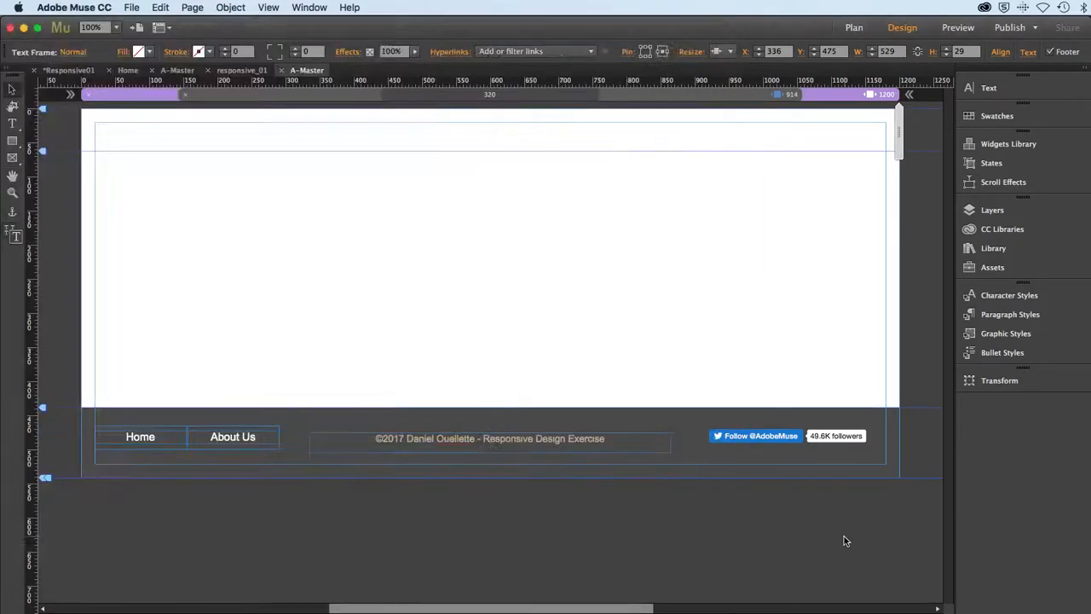
# Set the copyright text frame's resize behaviour to None at both the 1200 and 914 breakpoints and save the site.
pyautogui.click(503, 446)
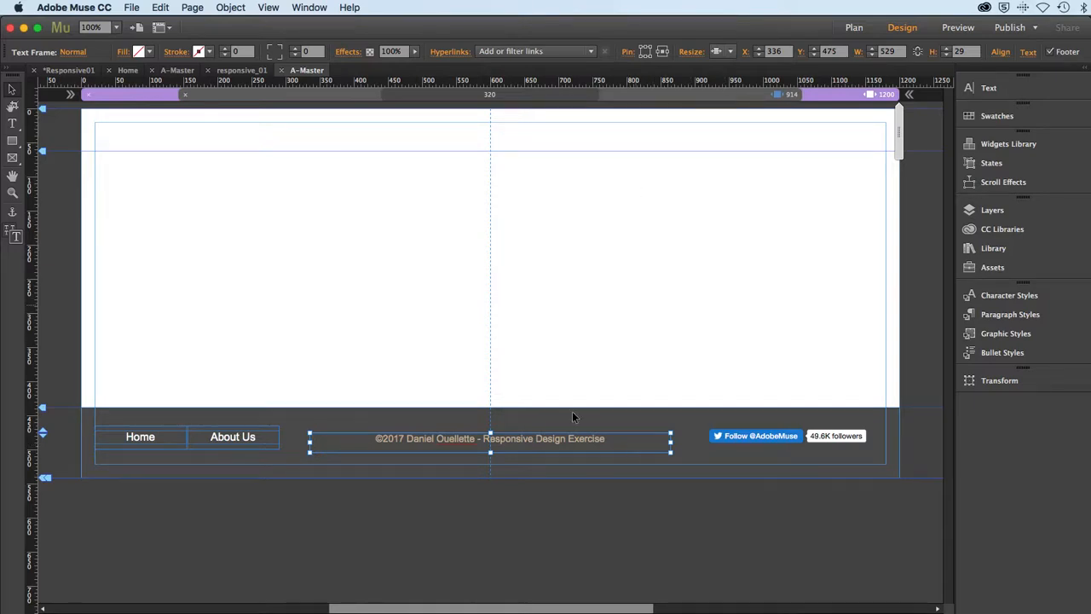
pyautogui.click(731, 52)
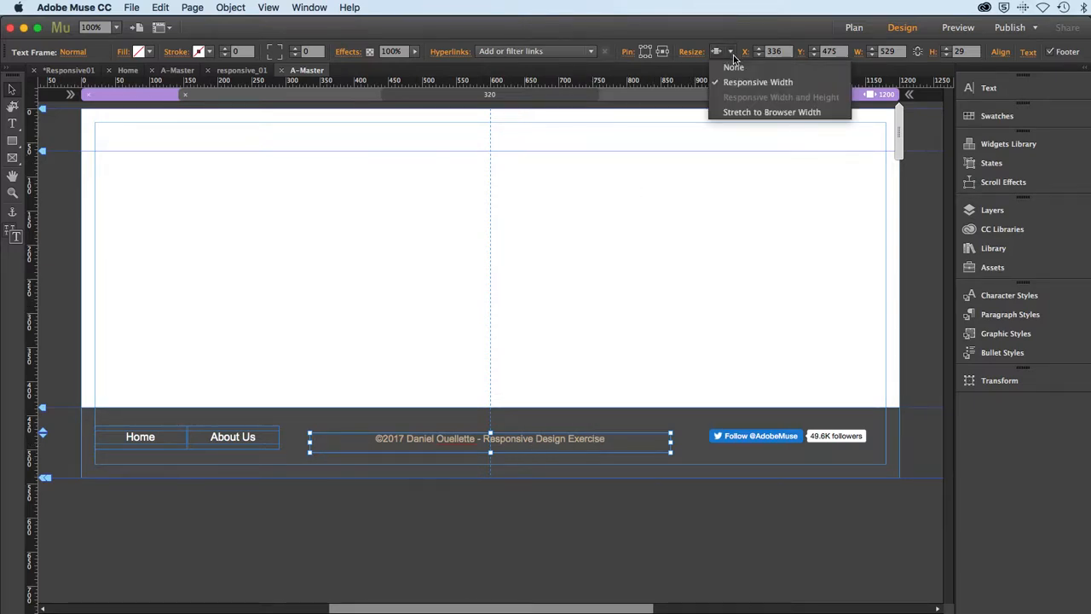
pyautogui.click(735, 66)
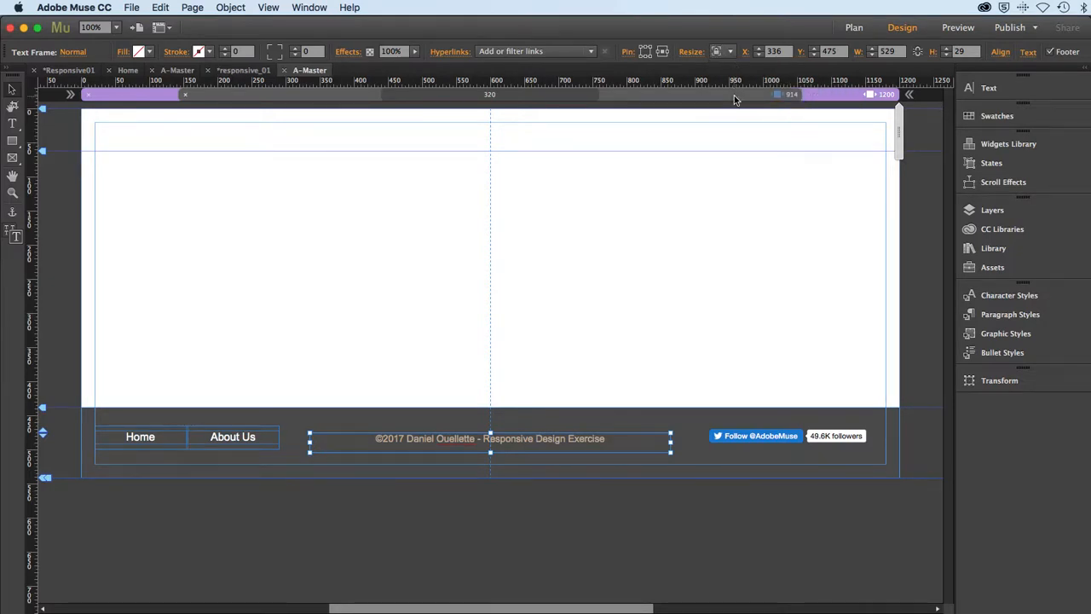
pyautogui.click(734, 95)
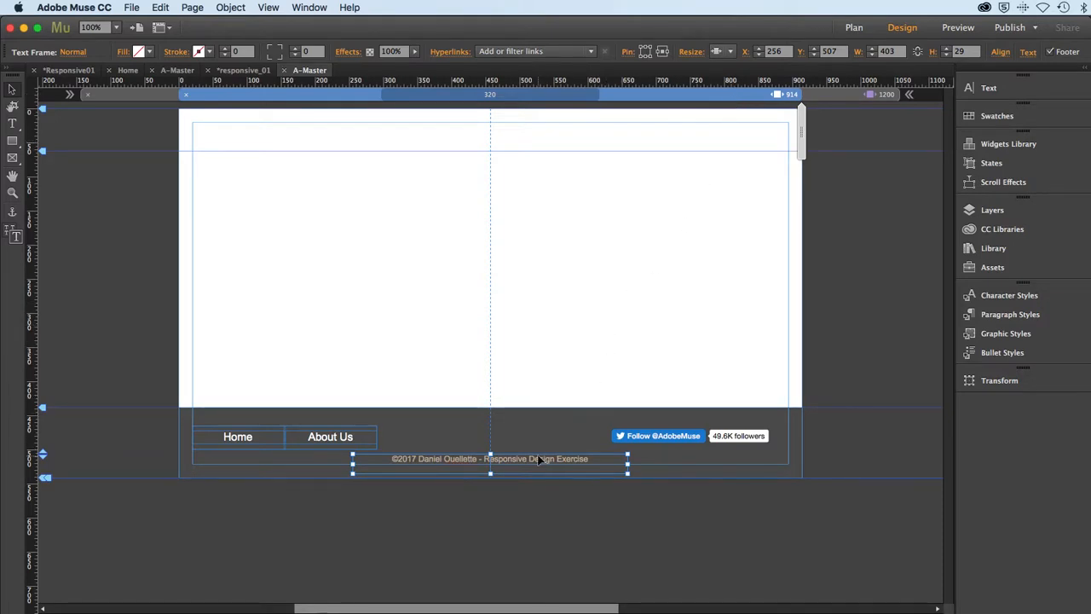
pyautogui.click(724, 52)
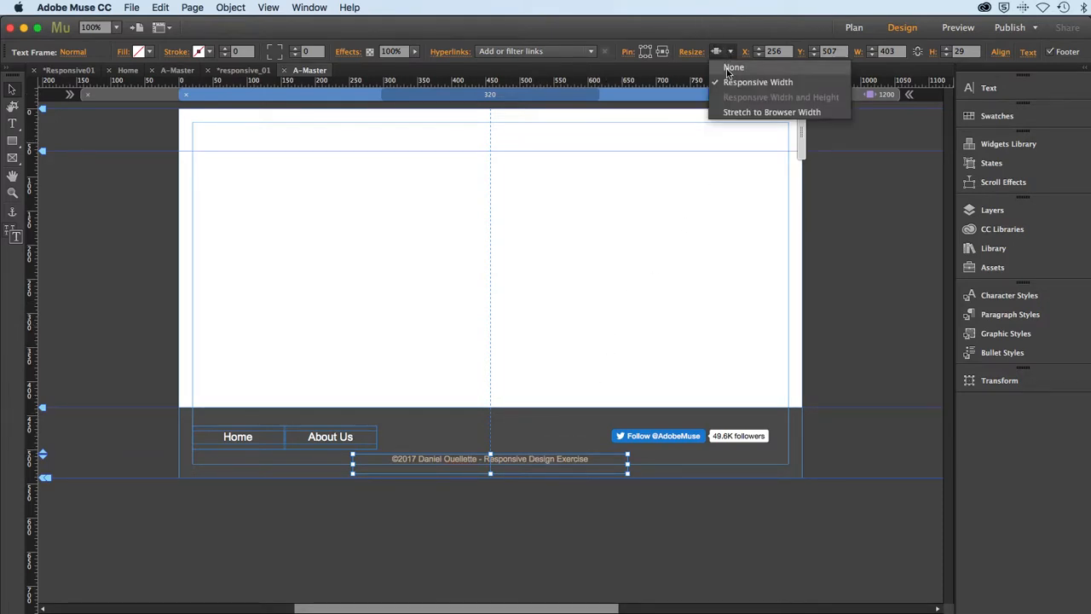
pyautogui.click(732, 68)
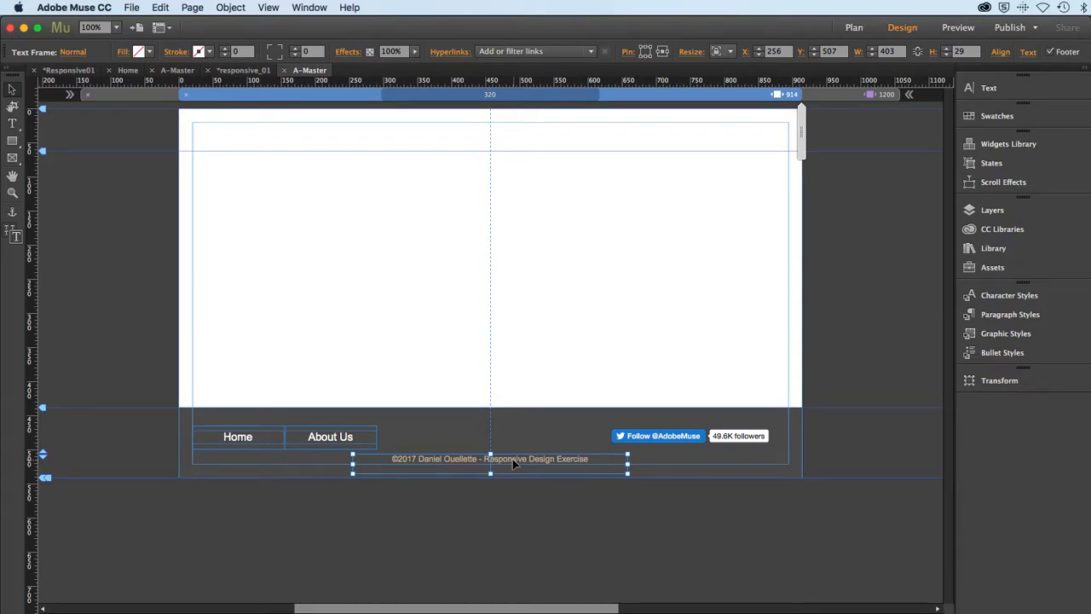
pyautogui.click(132, 8)
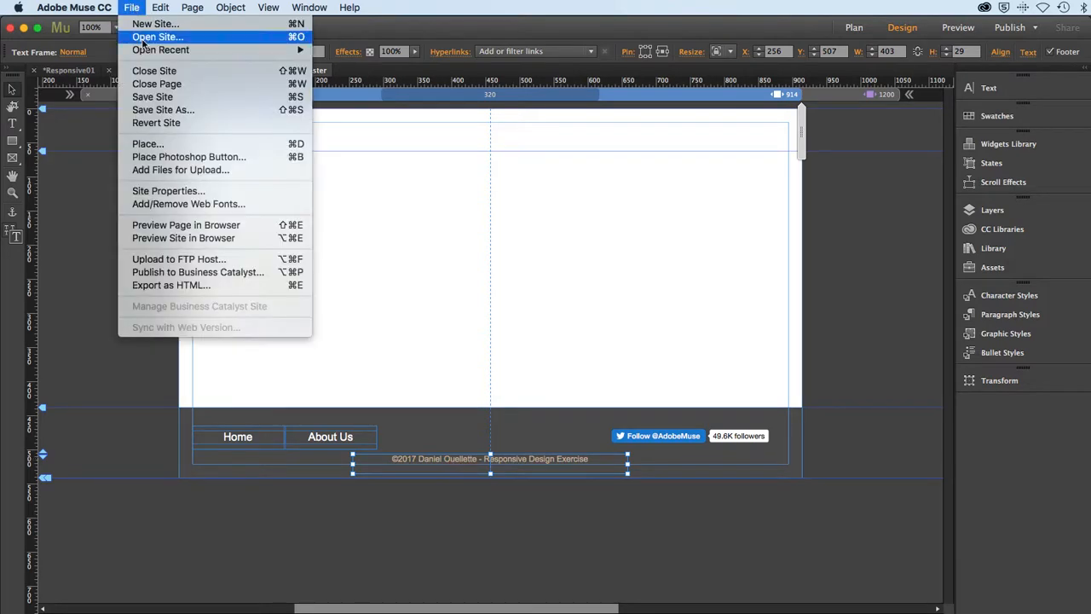
pyautogui.click(158, 97)
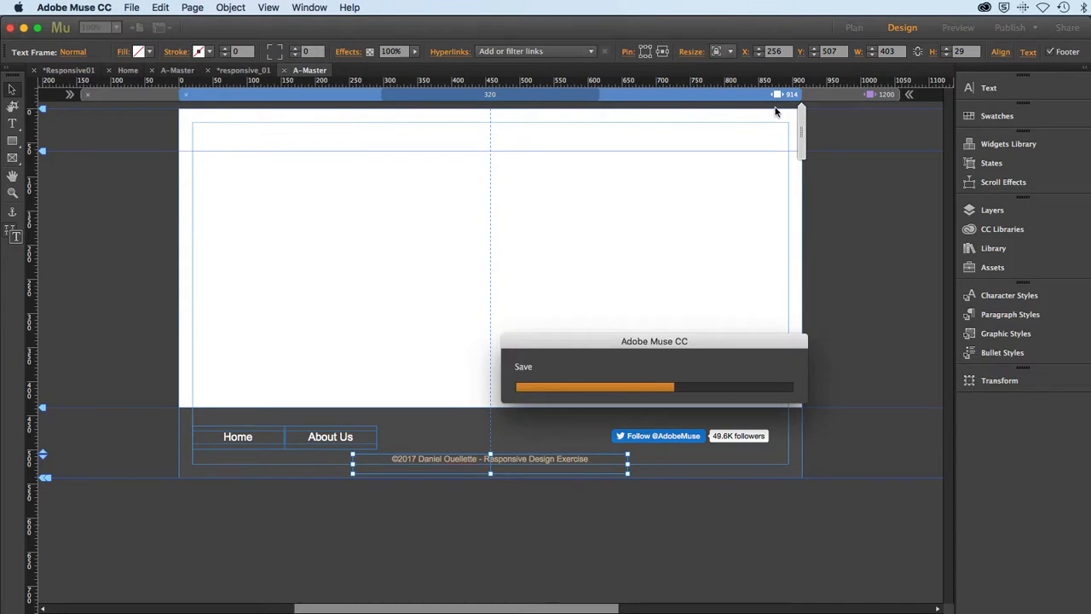
# Check the copyright frame at the 1200 and 914 breakpoints, and preview the master page in Safari at narrower and wider window widths.
pyautogui.click(826, 95)
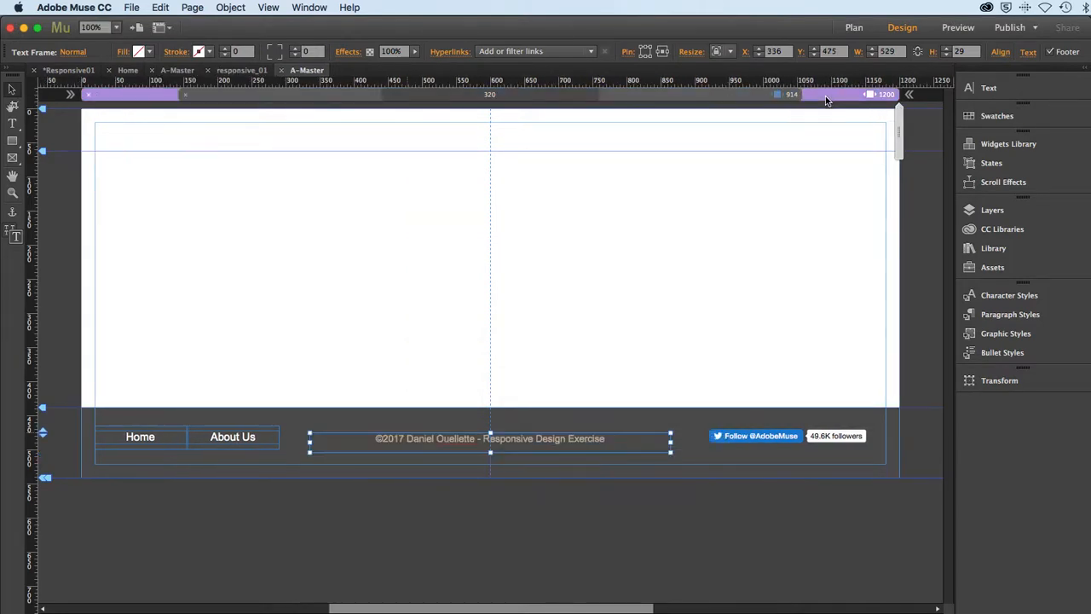
pyautogui.click(720, 96)
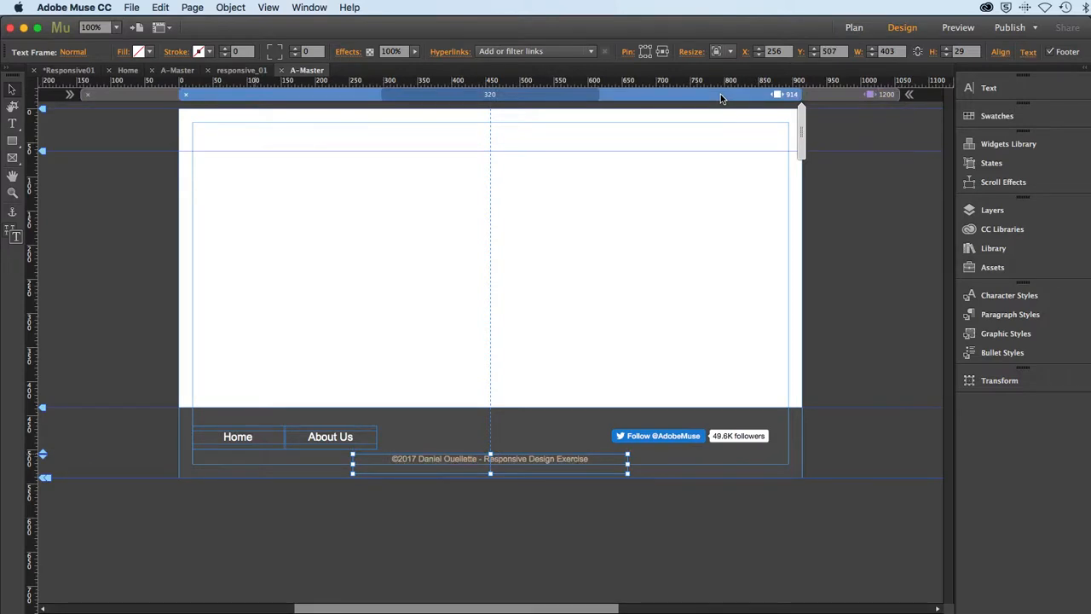
pyautogui.click(131, 8)
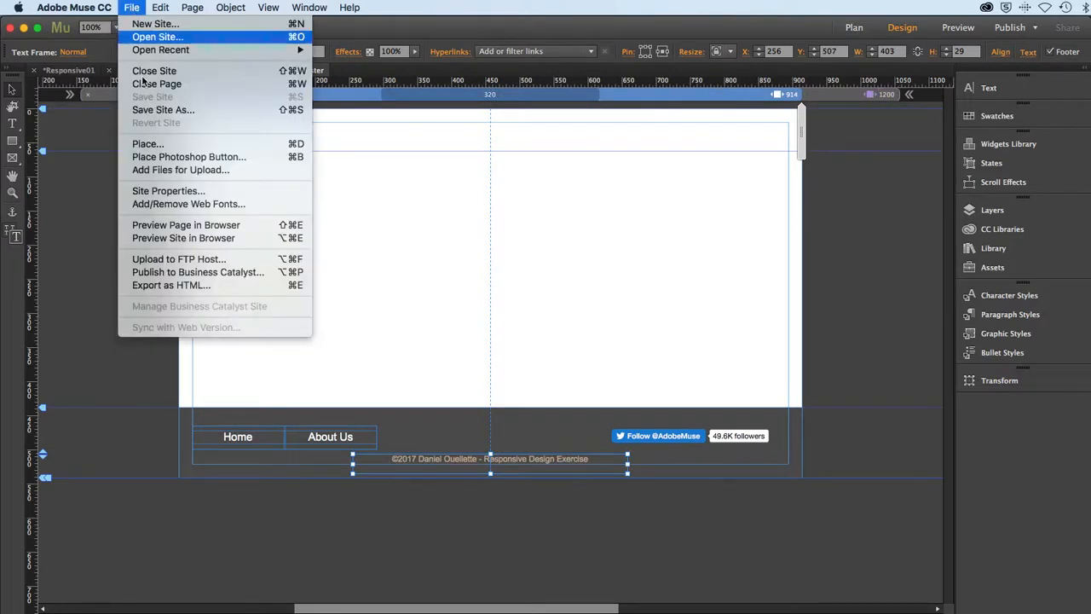
pyautogui.click(158, 227)
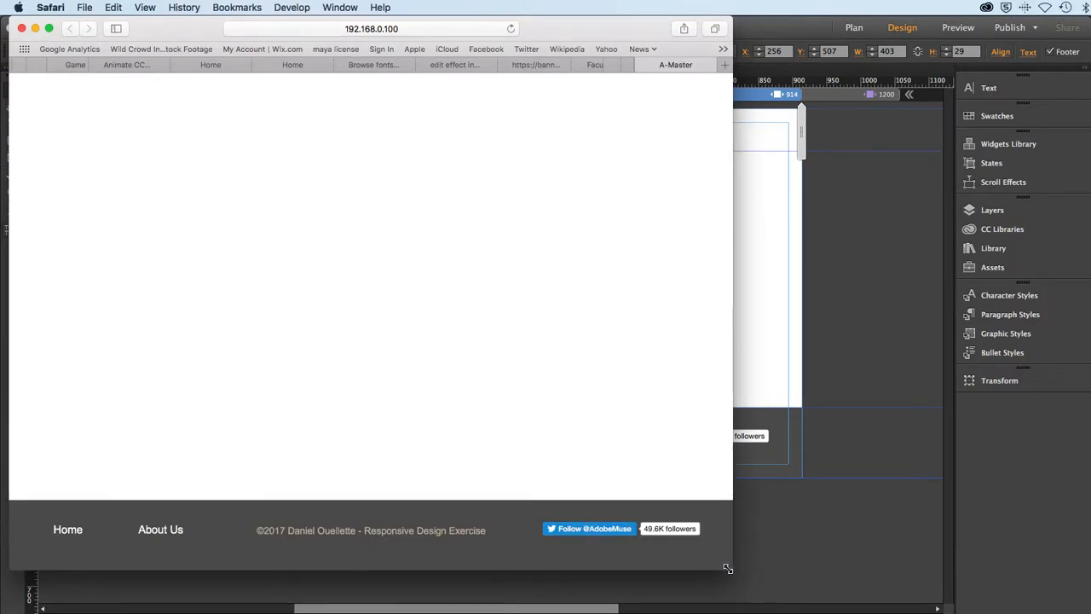
pyautogui.moveTo(729, 568); pyautogui.dragTo(655, 556)
pyautogui.moveTo(653, 554); pyautogui.dragTo(411, 545)
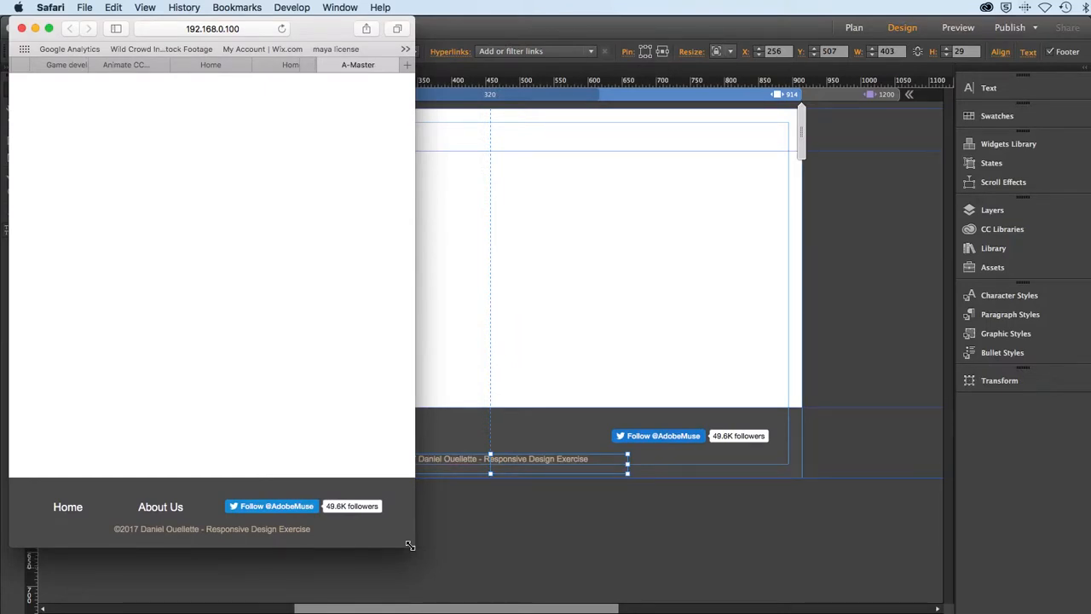
pyautogui.moveTo(410, 545); pyautogui.dragTo(712, 530)
pyautogui.click(821, 538)
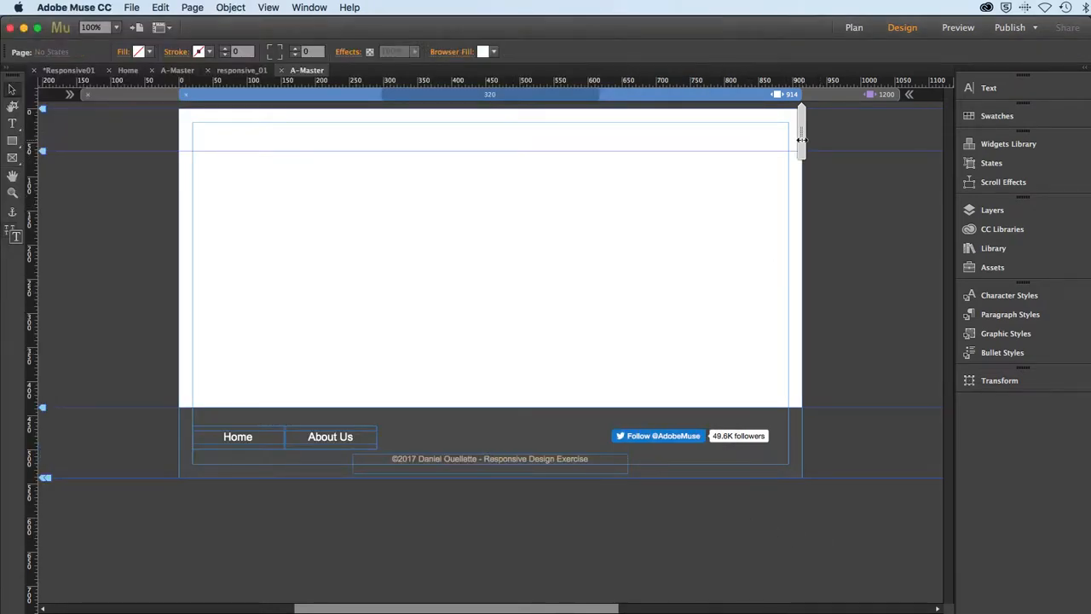
# Add a fluid breakpoint where the footer menu meets the Twitter widget, set its width to 550, and save the site.
pyautogui.moveTo(798, 139); pyautogui.dragTo(681, 152)
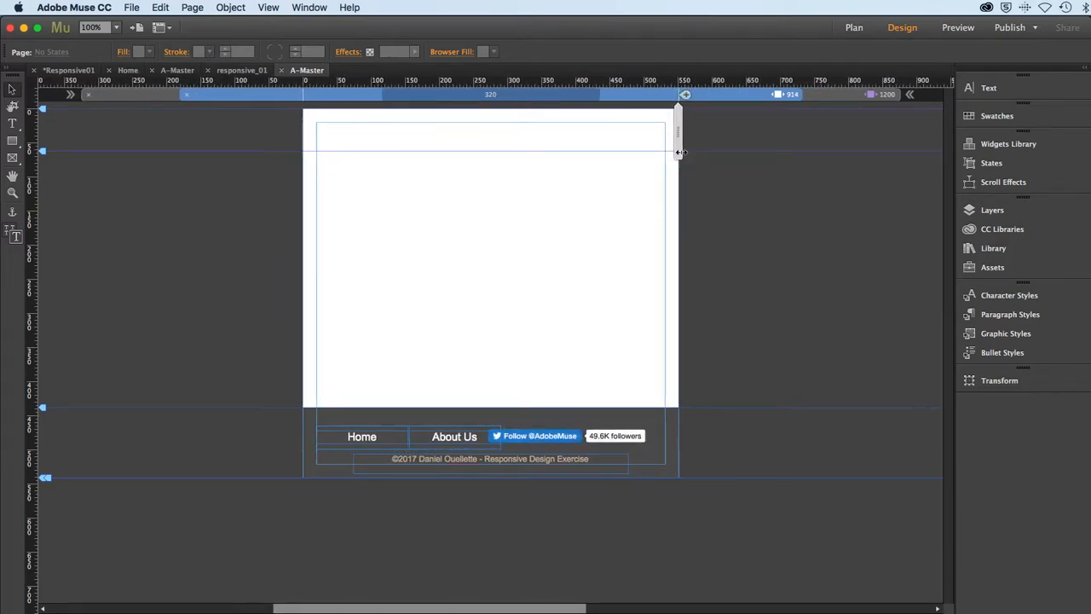
pyautogui.click(686, 99)
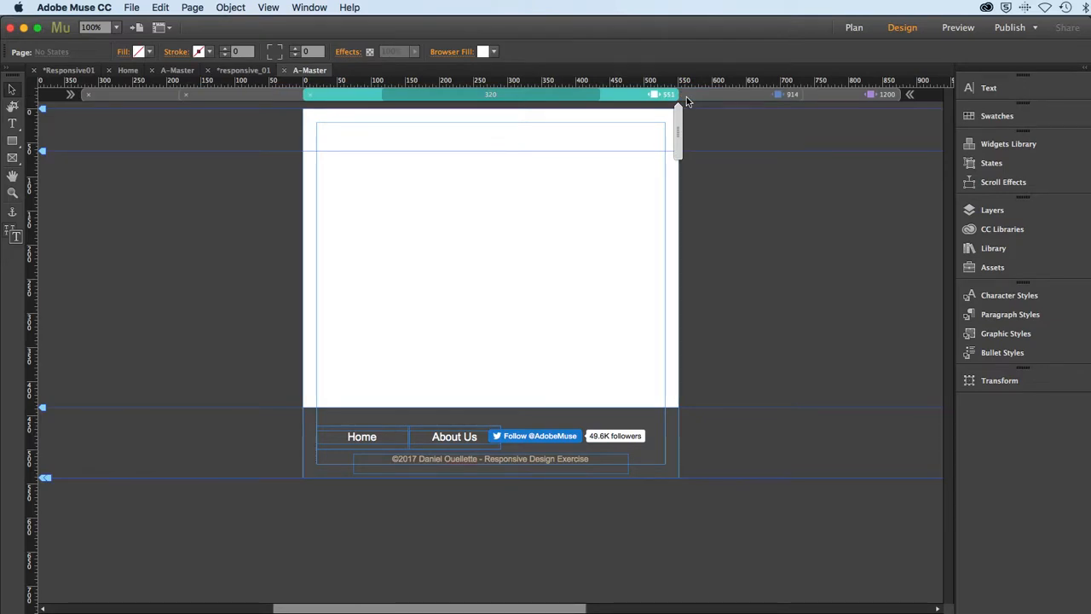
pyautogui.rightClick(628, 101)
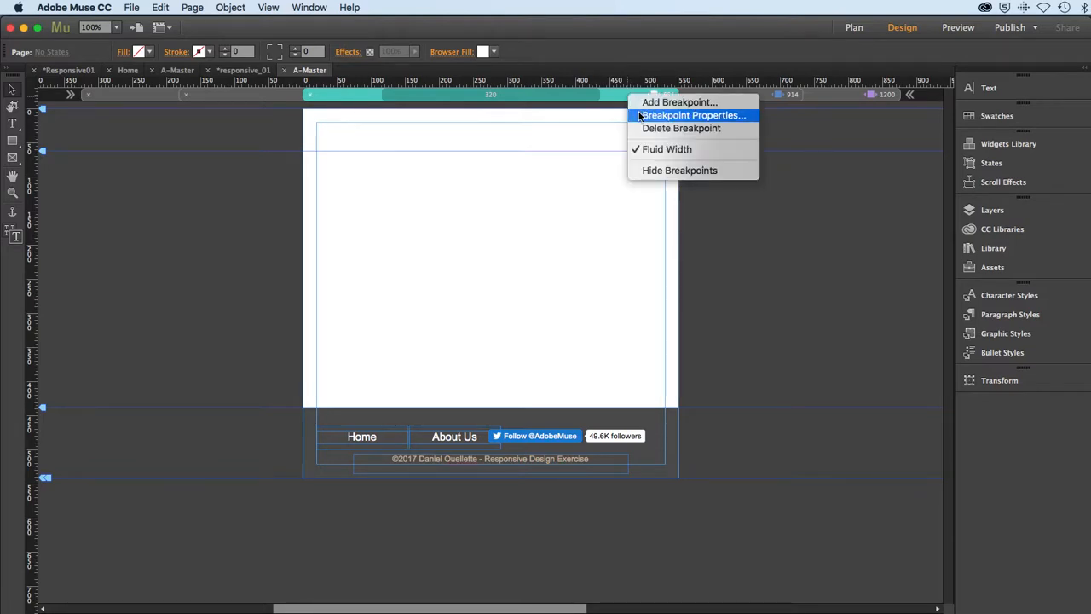
pyautogui.click(639, 114)
pyautogui.moveTo(636, 246); pyautogui.dragTo(586, 188)
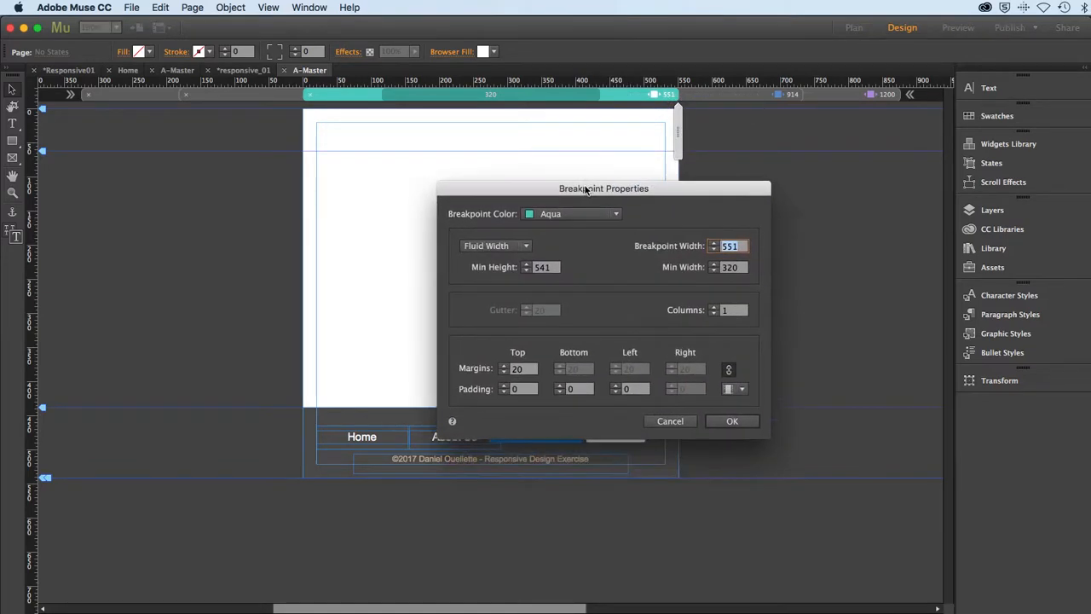
pyautogui.click(714, 250)
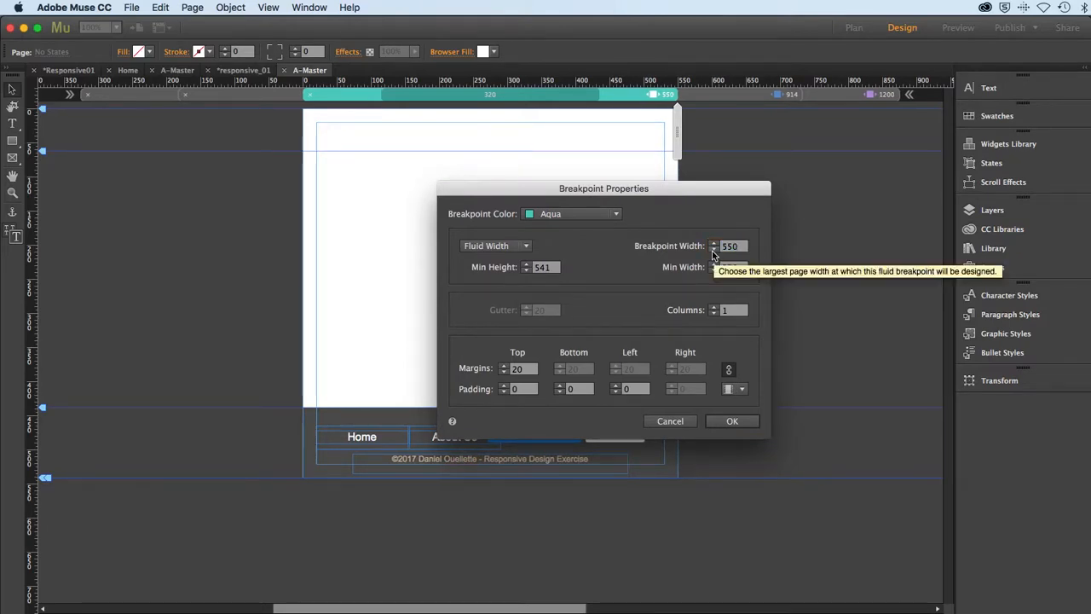
pyautogui.click(730, 421)
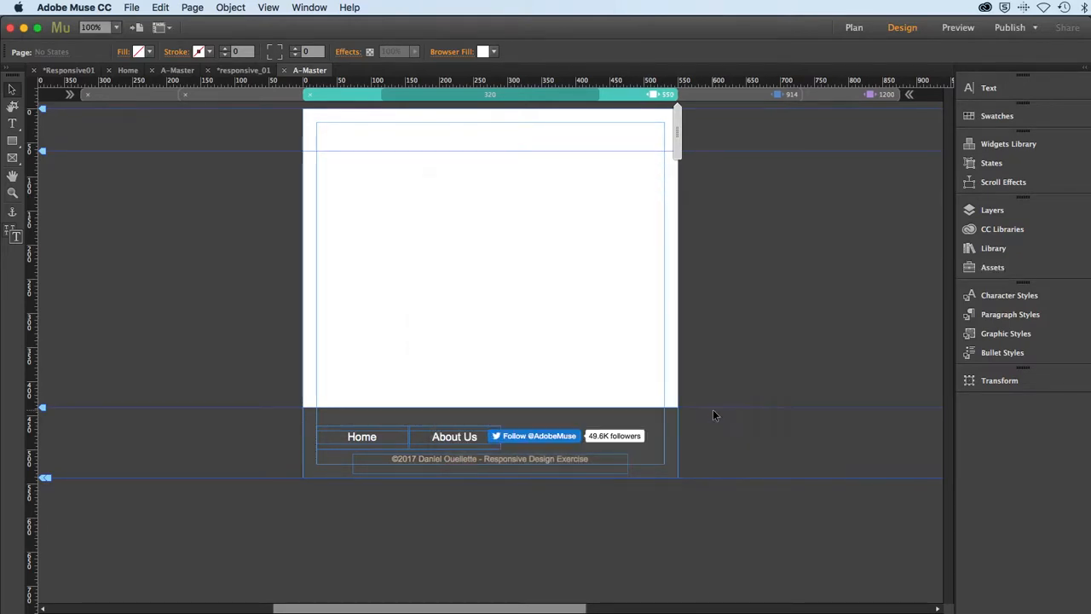
pyautogui.click(132, 7)
pyautogui.click(148, 97)
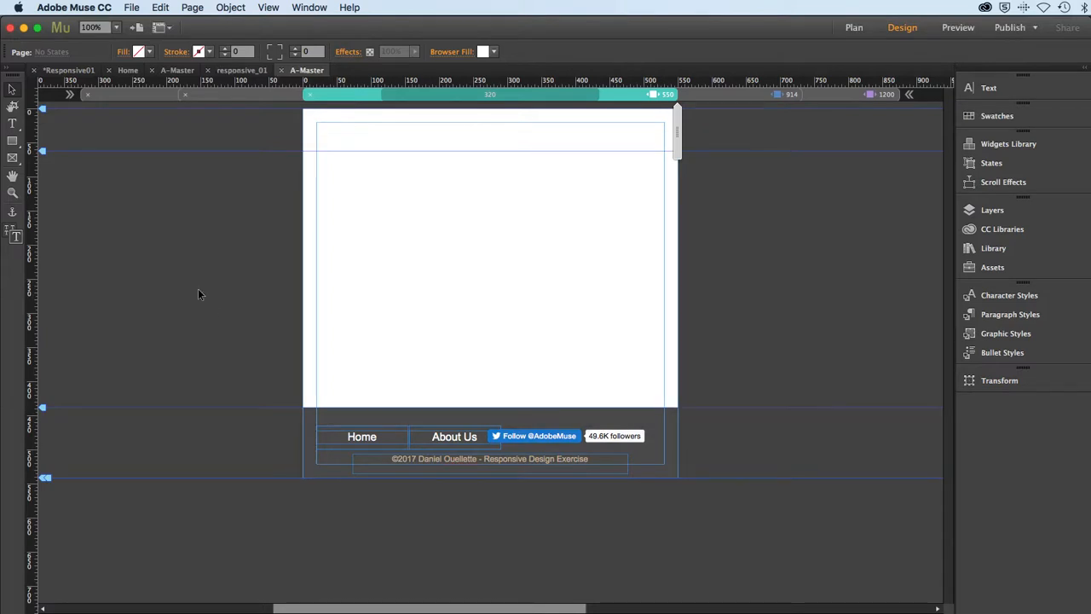
# Set the footer menu to Responsive Width at the 550 breakpoint, narrow it to 214 px, and save the site.
pyautogui.click(352, 438)
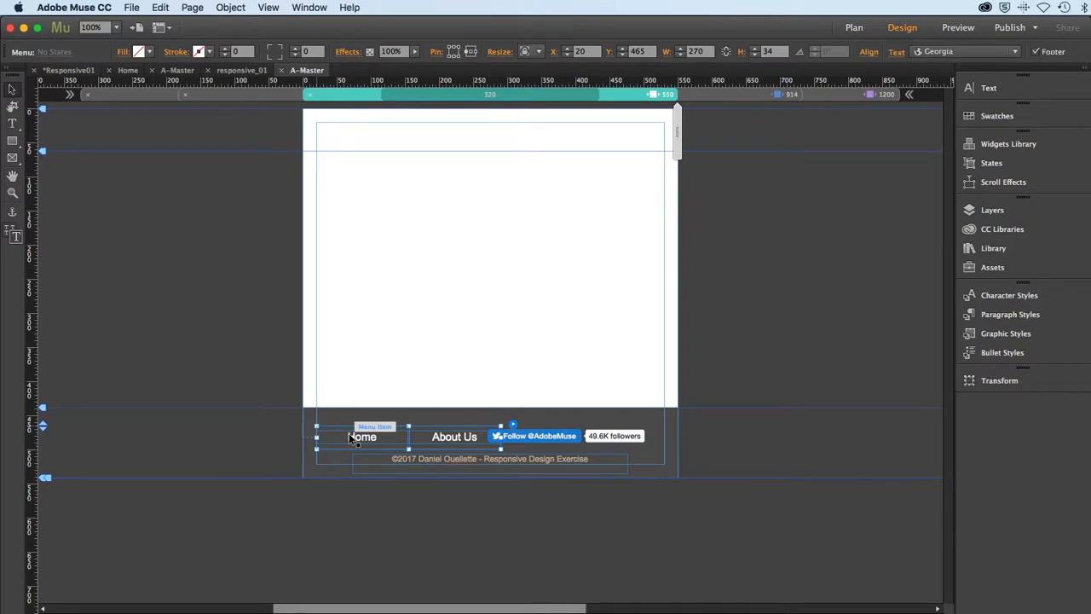
pyautogui.click(537, 53)
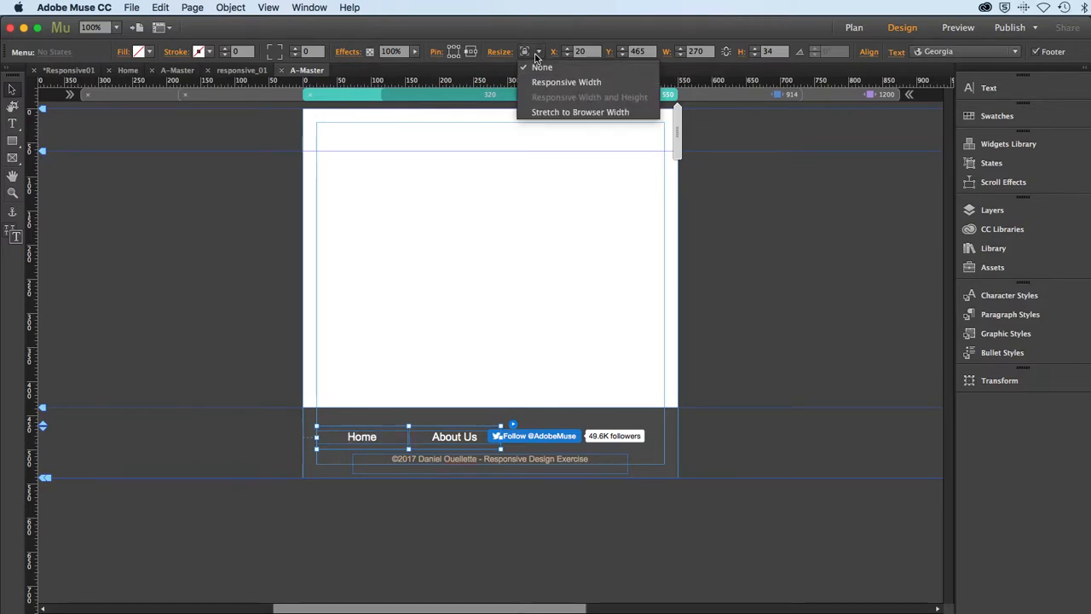
pyautogui.click(546, 84)
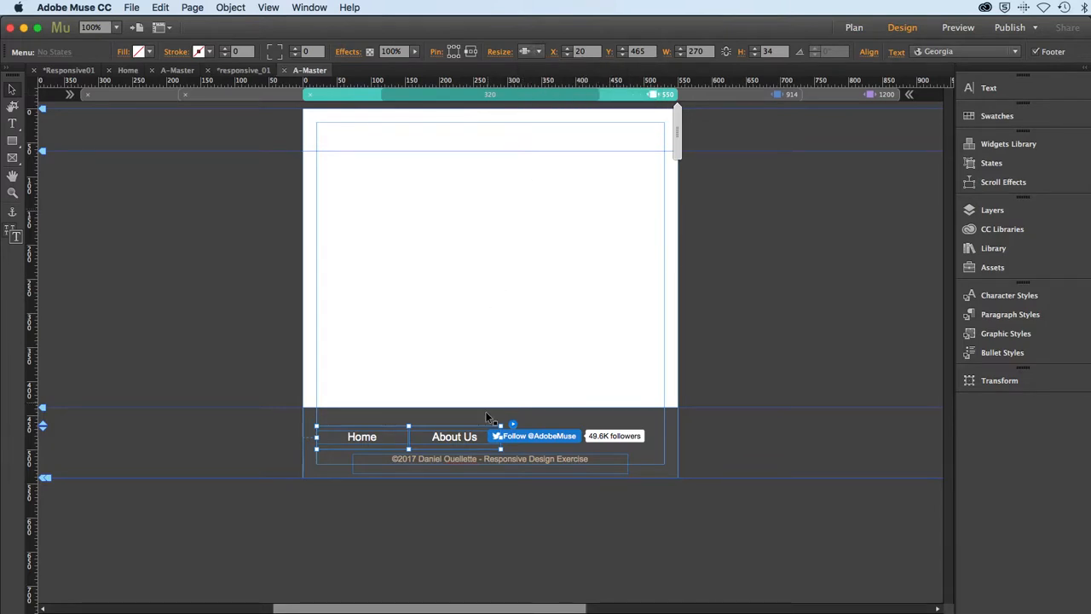
pyautogui.moveTo(501, 438); pyautogui.dragTo(463, 442)
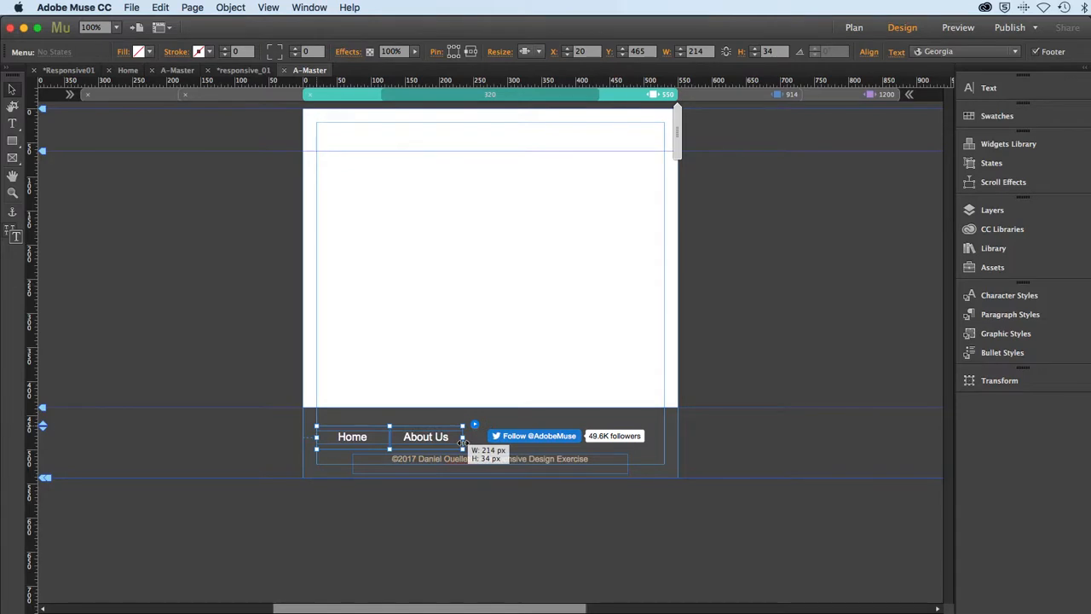
pyautogui.click(135, 7)
pyautogui.click(143, 103)
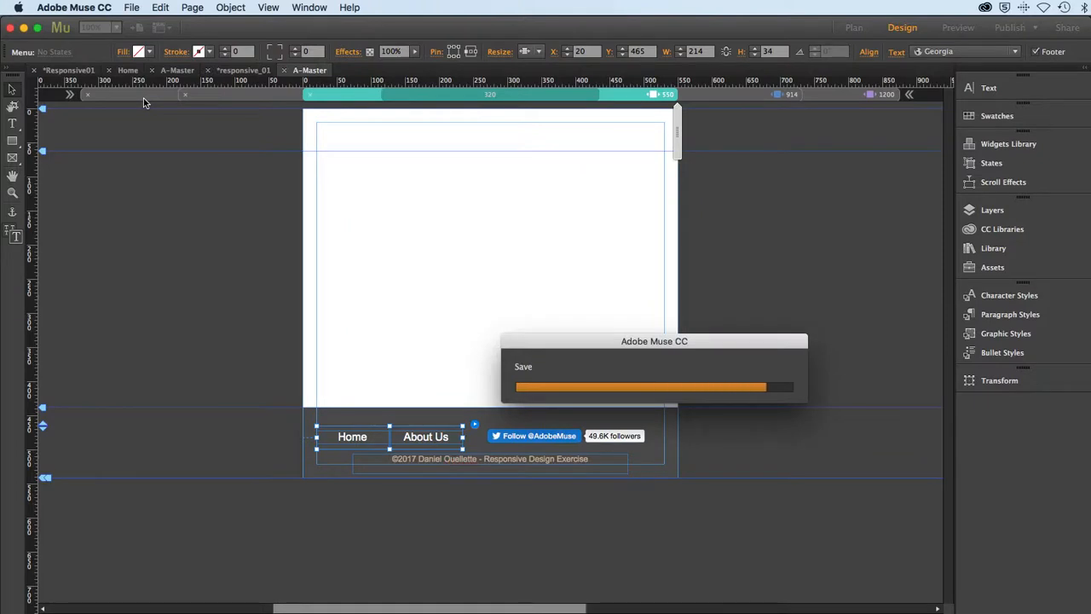
# Preview the master page in Safari and resize the window to examine how the 214 px responsive-width menu behaves.
pyautogui.click(135, 6)
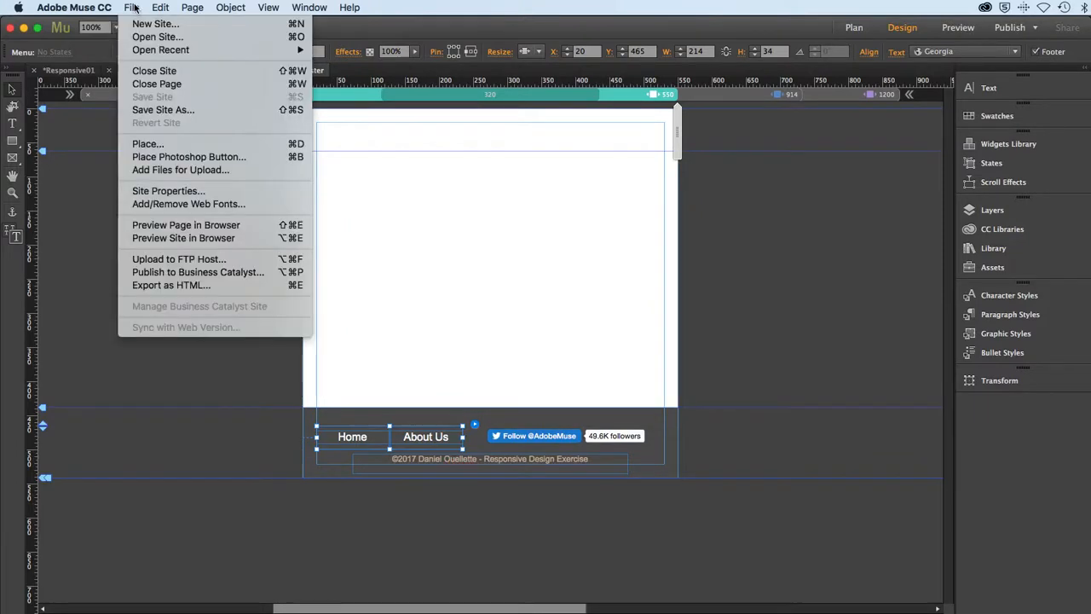
pyautogui.click(150, 224)
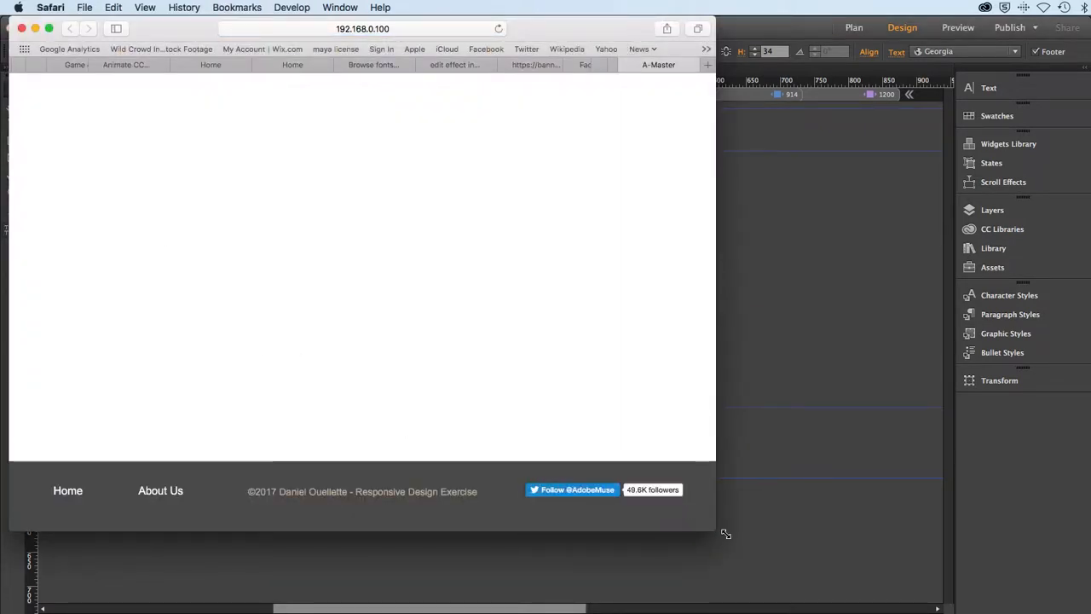
pyautogui.moveTo(711, 528); pyautogui.dragTo(782, 556)
pyautogui.click(883, 547)
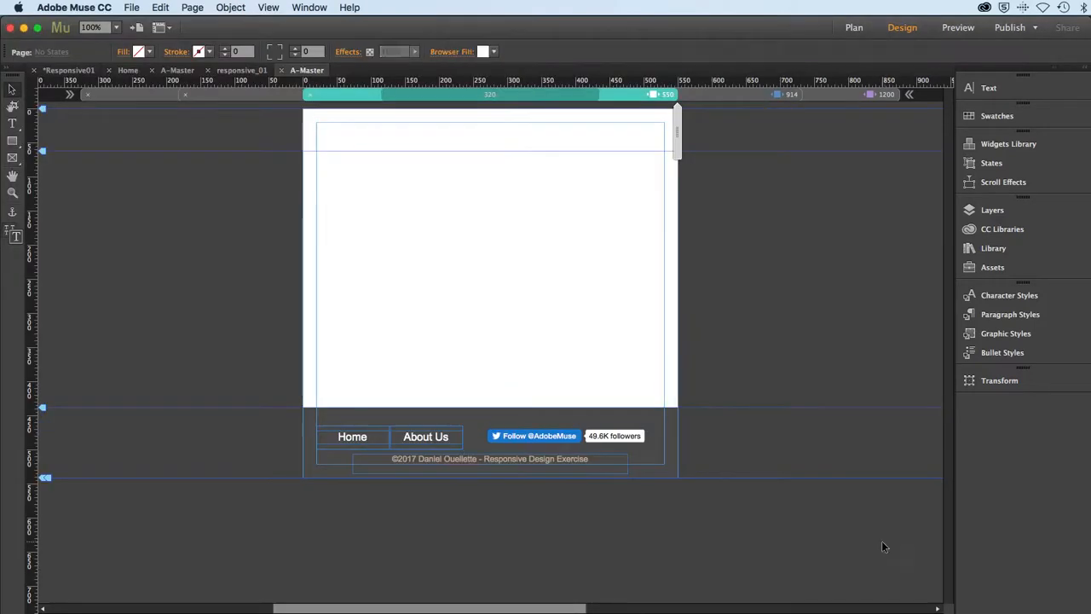
# Set the footer menu's resize behaviour to None at the 550 breakpoint, narrow it to 163 px, and save the site.
pyautogui.click(397, 441)
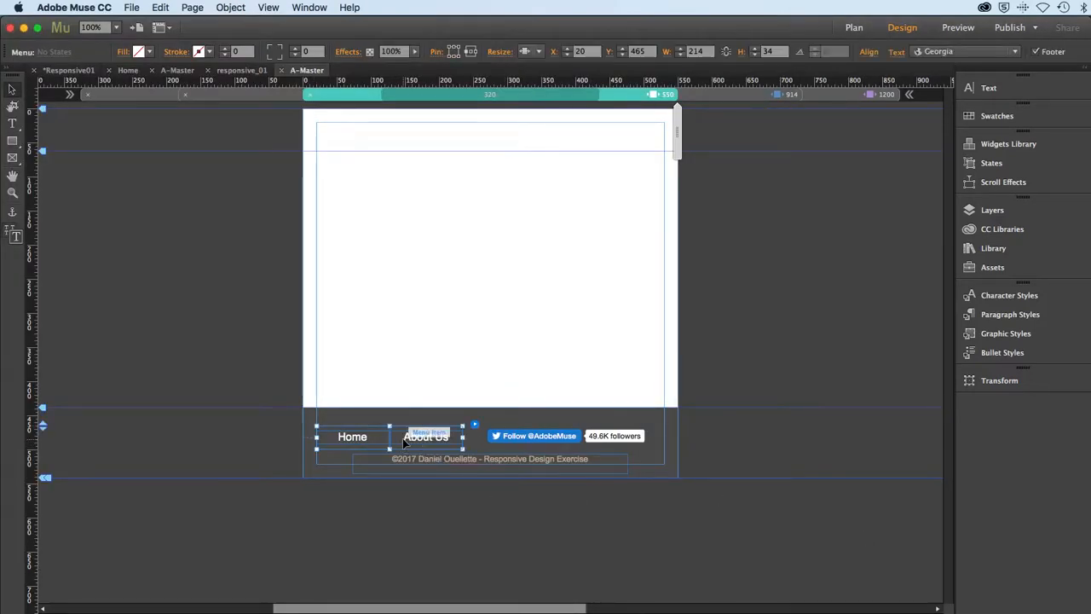
pyautogui.click(531, 51)
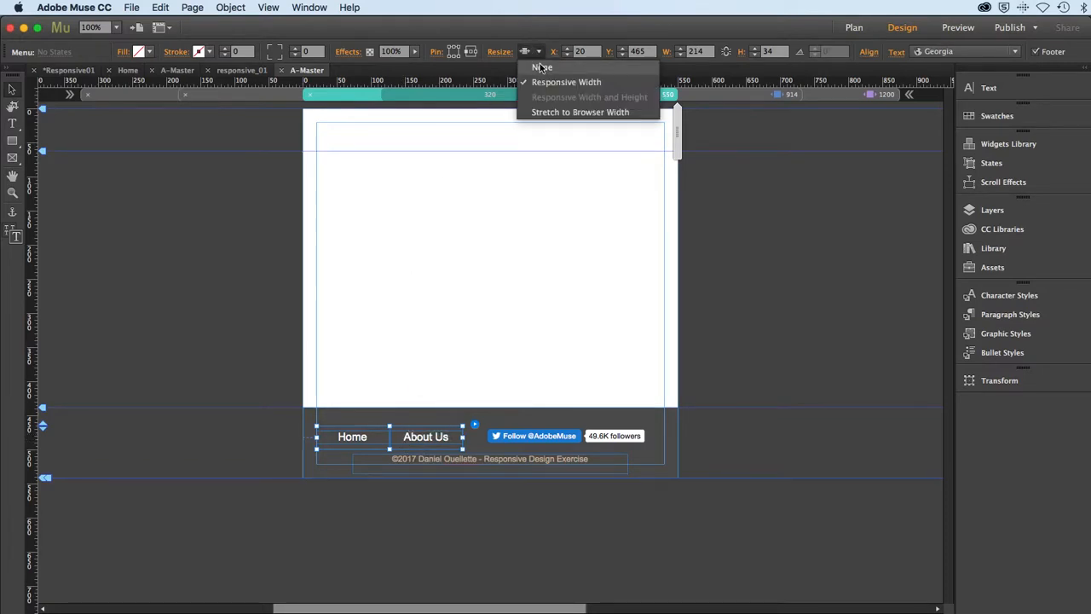
pyautogui.click(541, 67)
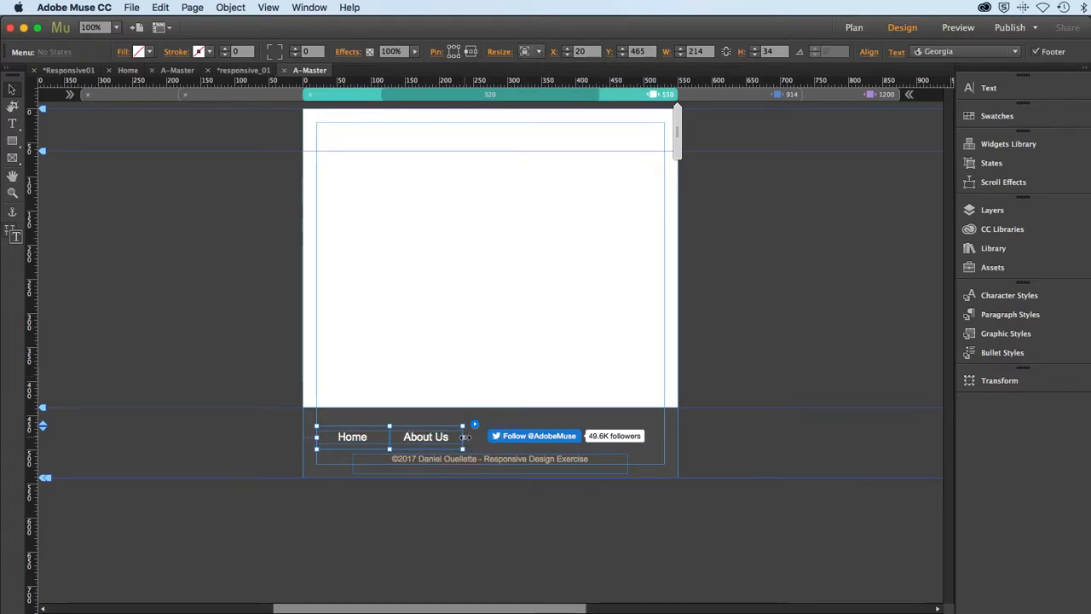
pyautogui.moveTo(465, 437); pyautogui.dragTo(429, 437)
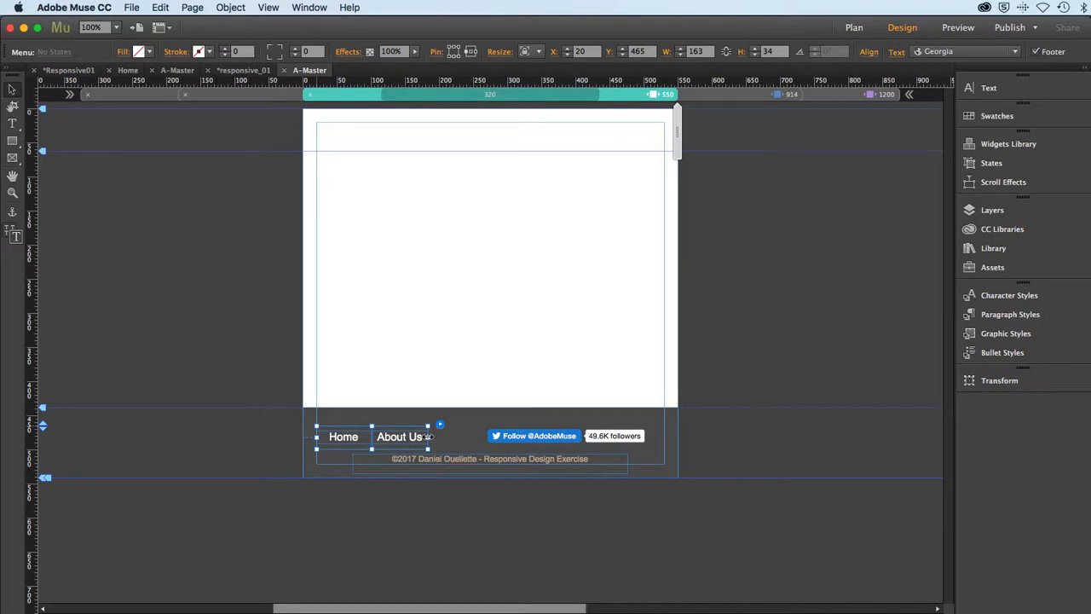
pyautogui.click(133, 8)
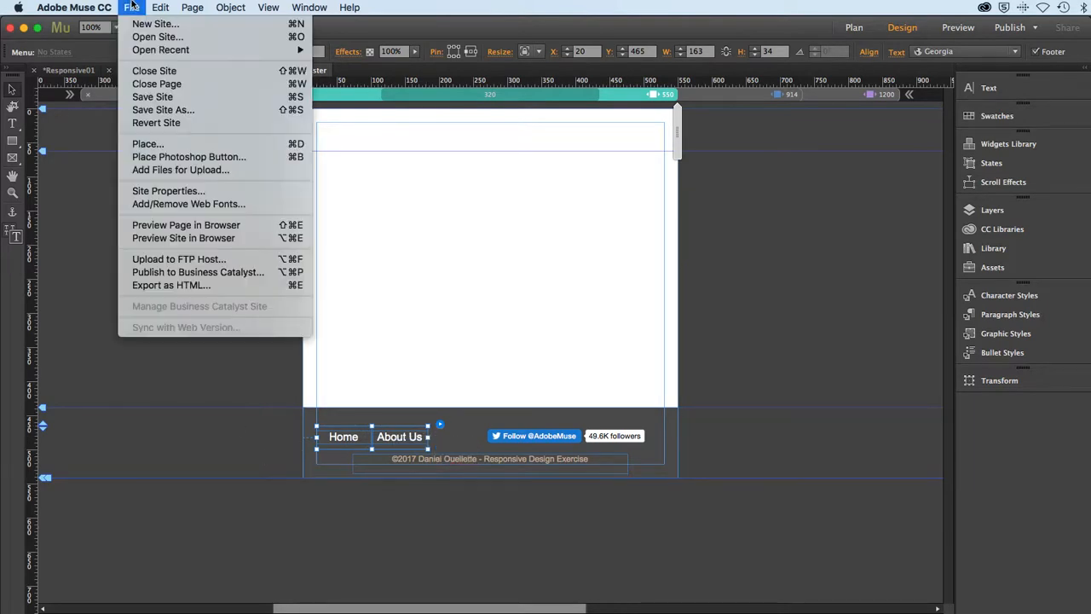
pyautogui.click(151, 98)
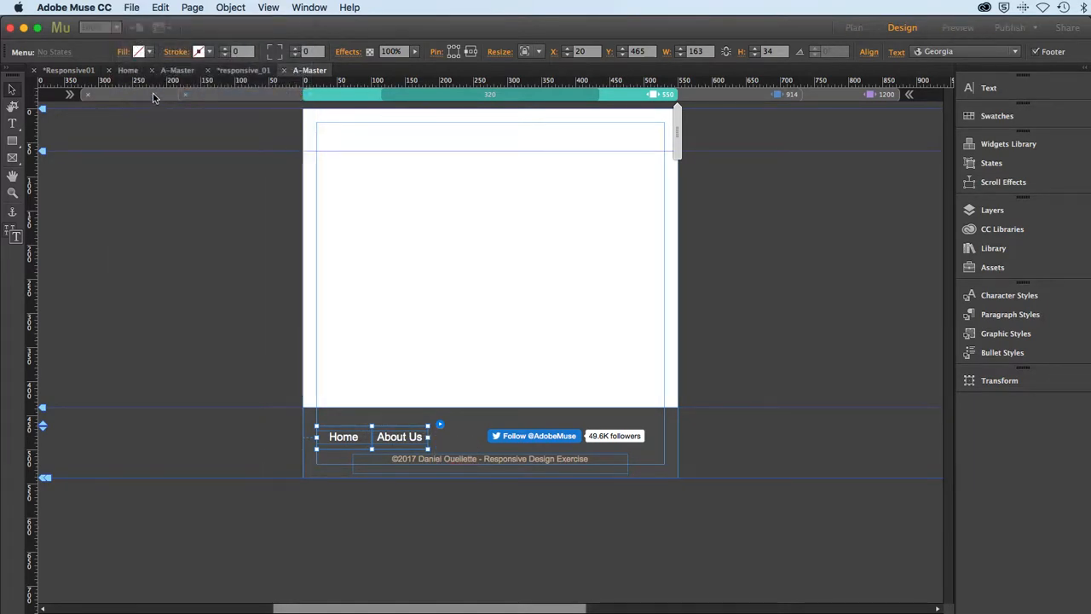
# Preview the master page in Safari, resize the window to examine the footer with the 163 px menu, and return to Adobe Muse.
pyautogui.click(133, 8)
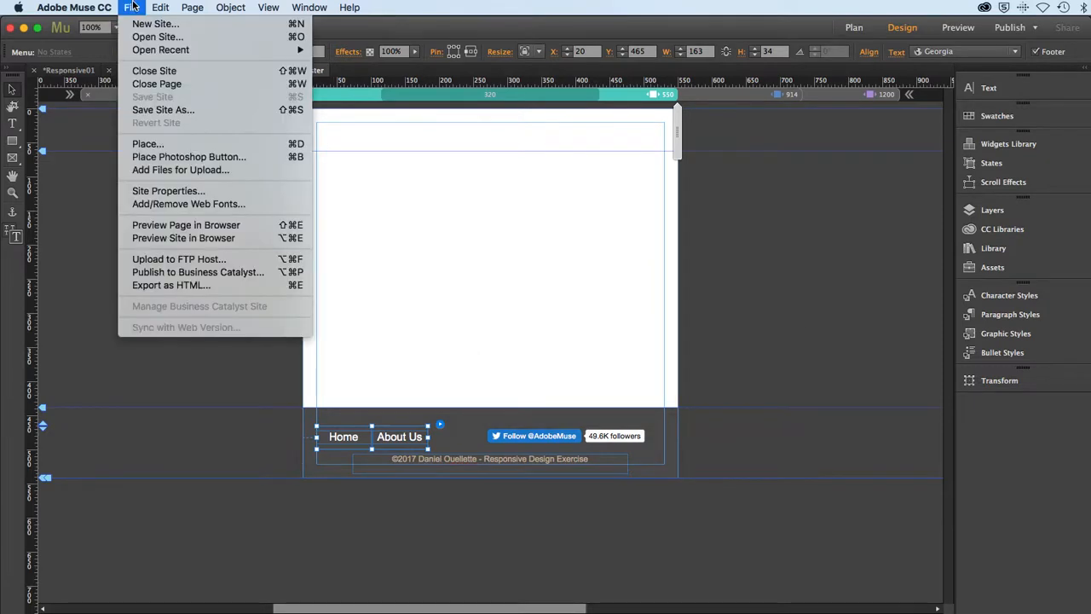
pyautogui.click(159, 231)
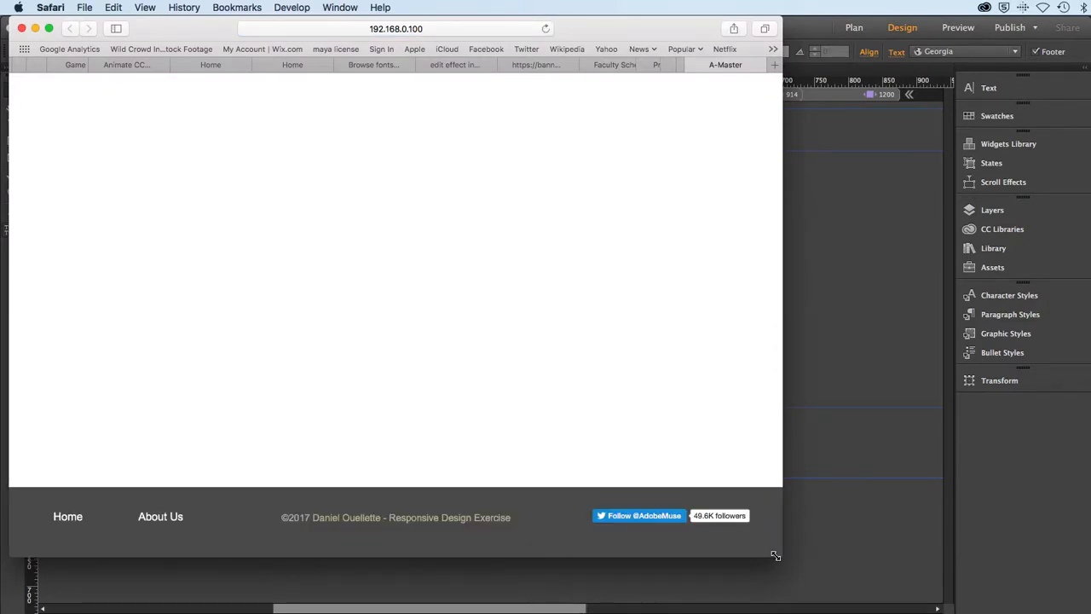
pyautogui.moveTo(778, 555); pyautogui.dragTo(884, 575)
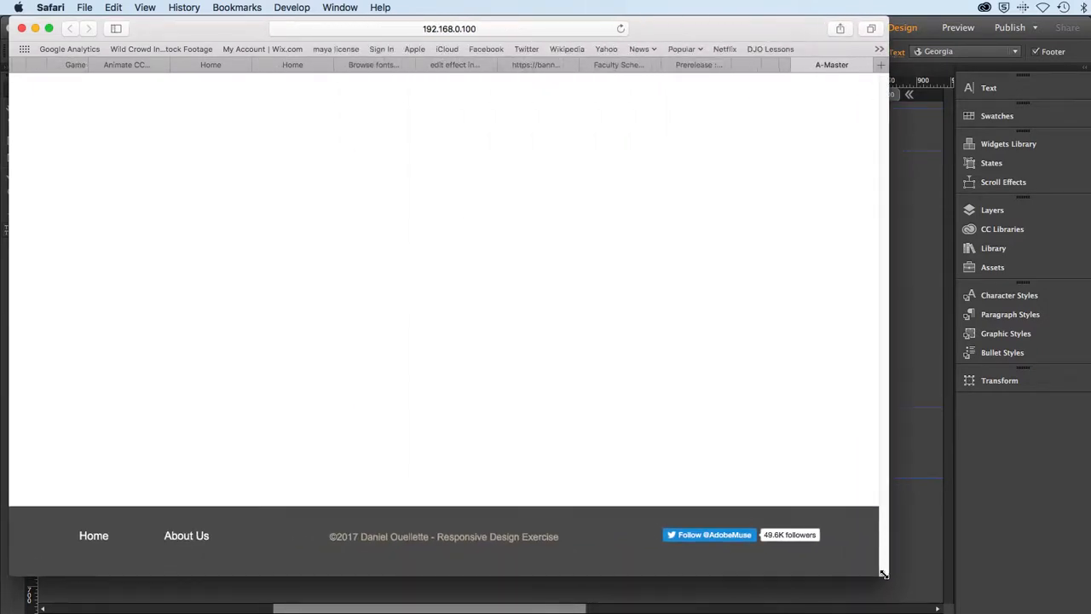
pyautogui.press('super+Tab')
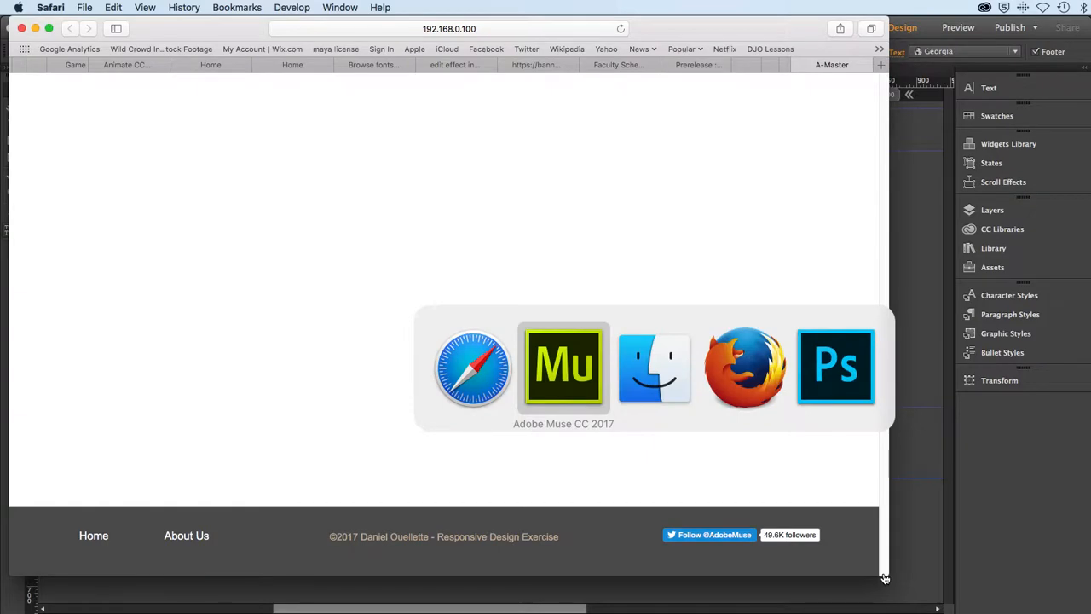